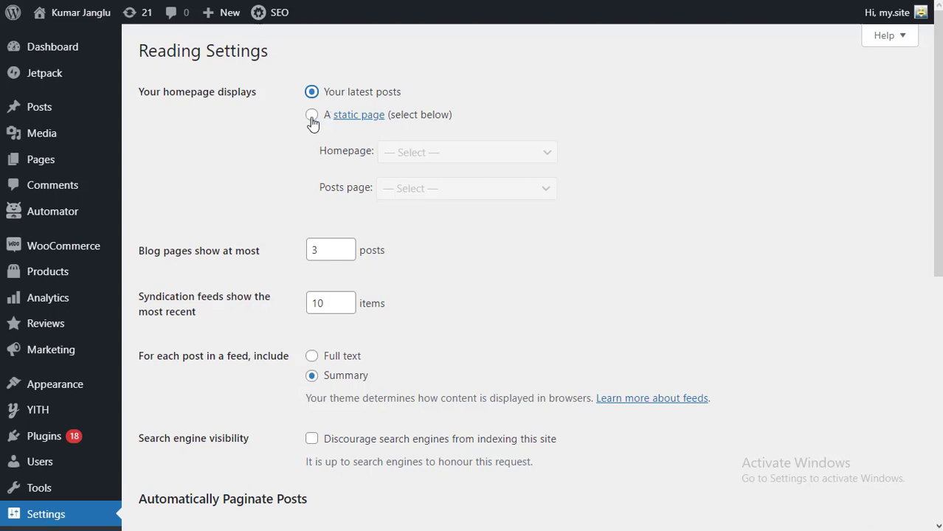
# - Set the Reading homepage display to a static page, then start a new page via Pages > Add New
pyautogui.click(311, 116)
pyautogui.click(396, 150)
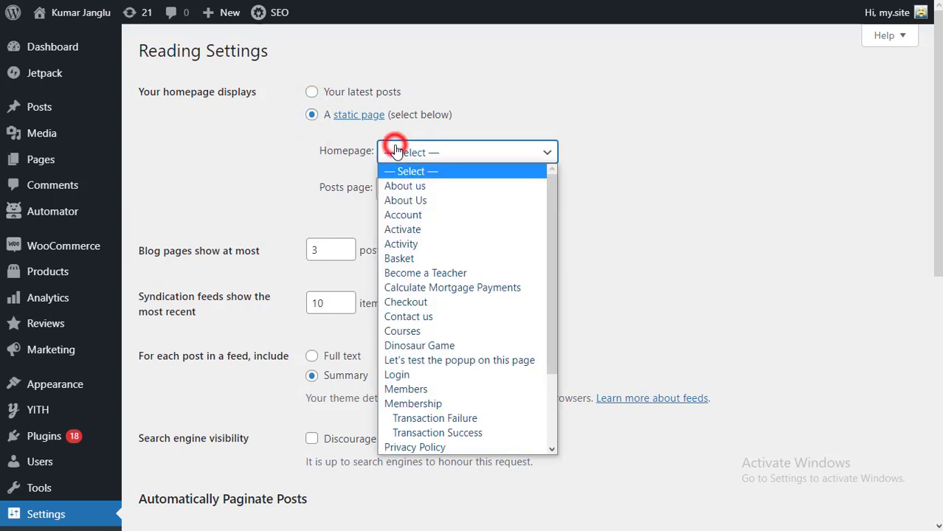
pyautogui.scroll(-3, 472, 343)
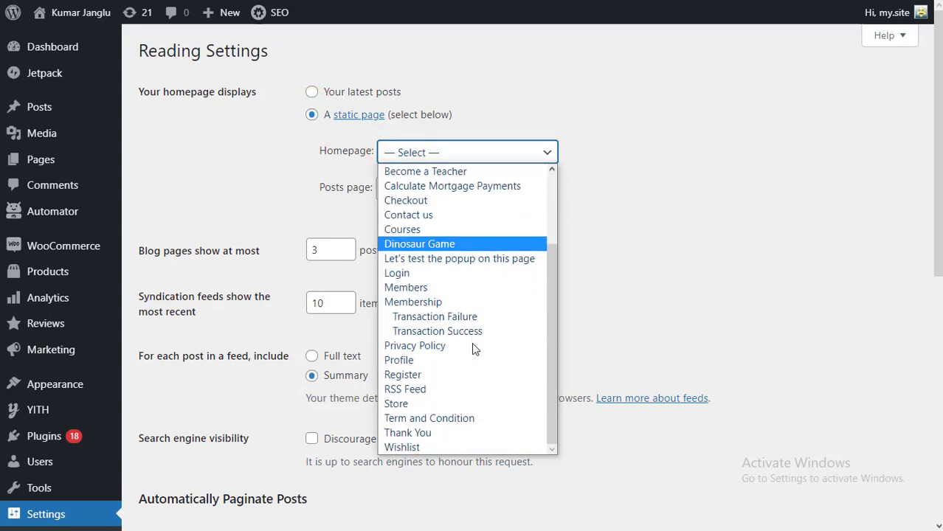
pyautogui.scroll(3, 471, 342)
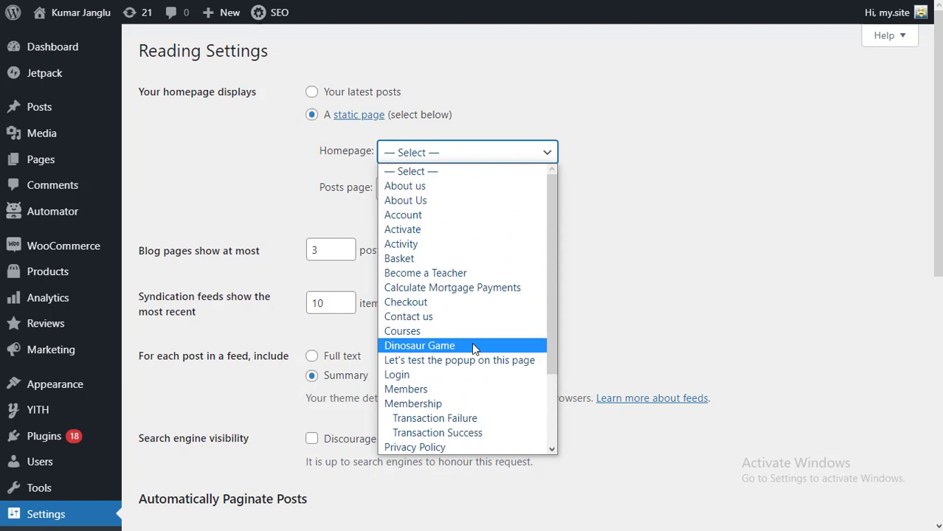
pyautogui.click(262, 196)
pyautogui.moveTo(68, 162)
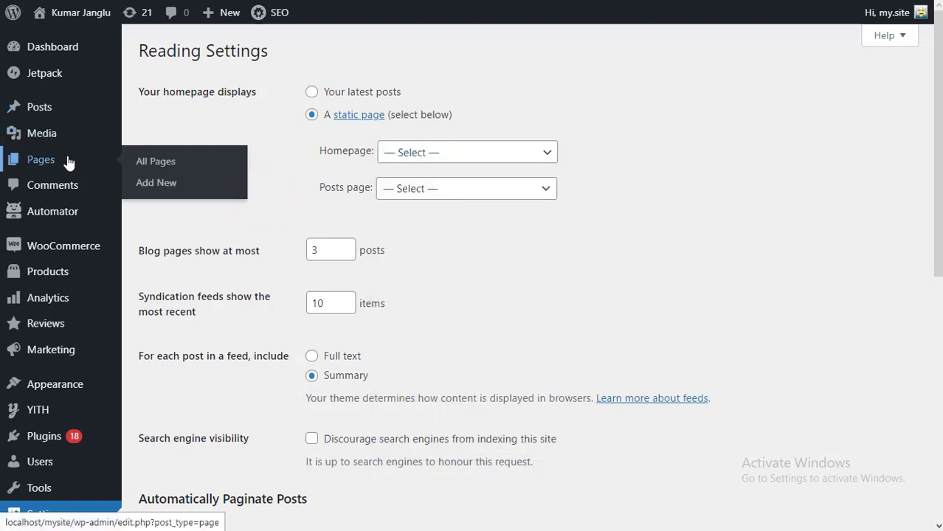
pyautogui.click(158, 183)
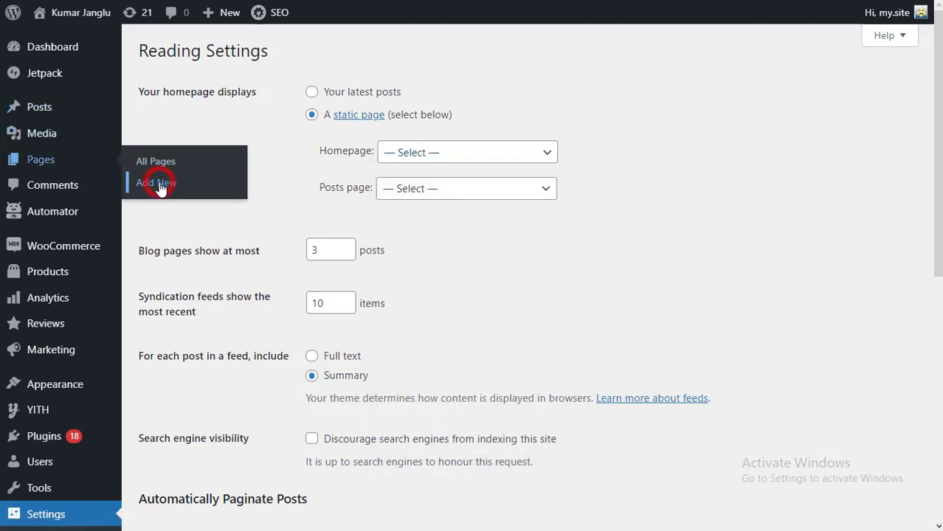
# - Title the new page 'Home' with the URL slug 'home'
pyautogui.click(149, 169)
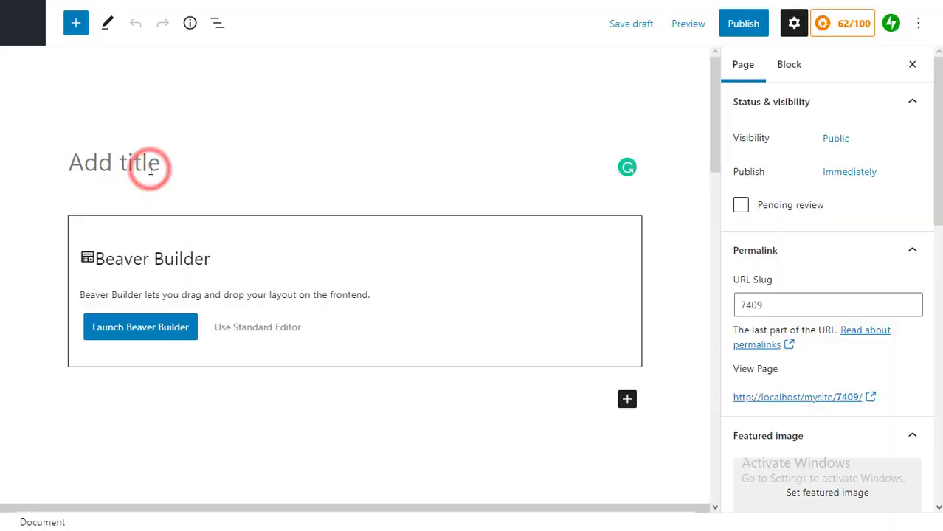
pyautogui.write('Home Page')
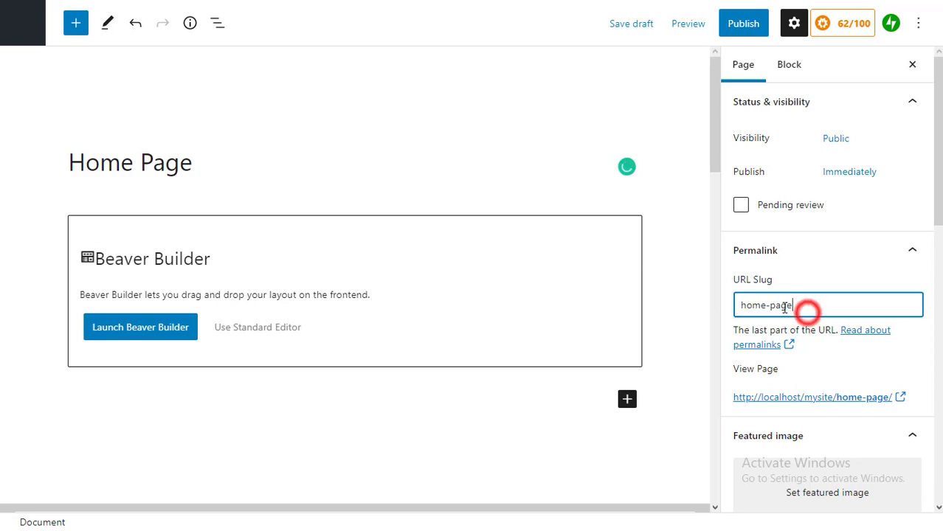
pyautogui.doubleClick(807, 310)
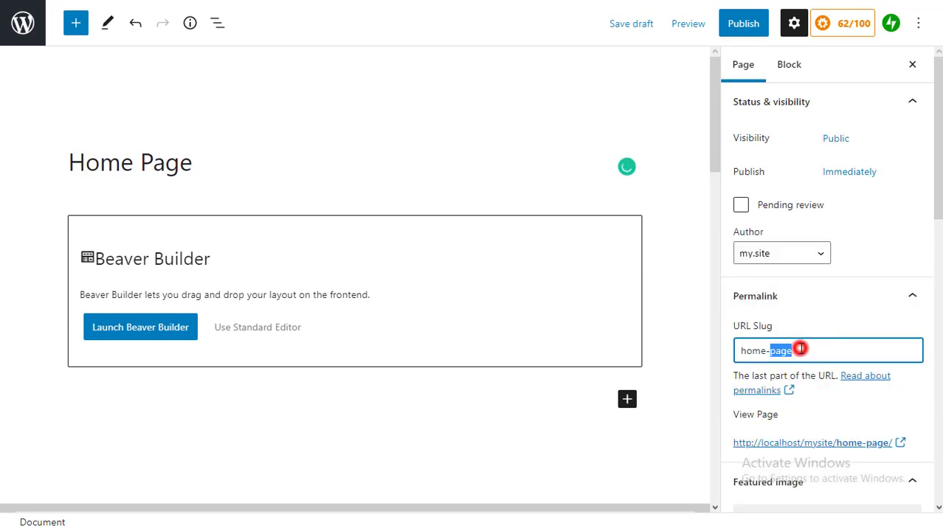
pyautogui.click(799, 349)
pyautogui.press('BackSpace')
pyautogui.press('BackSpace')
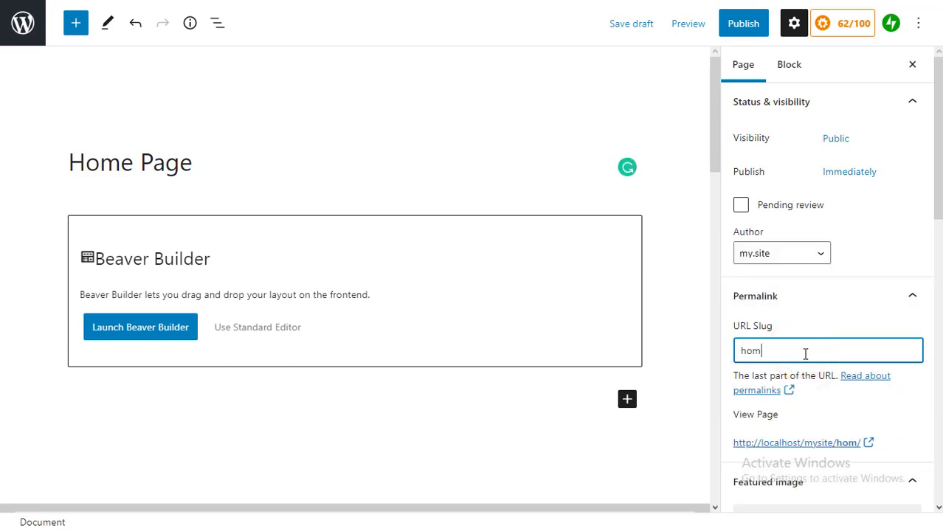
pyautogui.click(259, 169)
pyautogui.press('BackSpace')
pyautogui.press('BackSpace')
pyautogui.press('BackSpace')
pyautogui.press('BackSpace')
pyautogui.press('BackSpace')
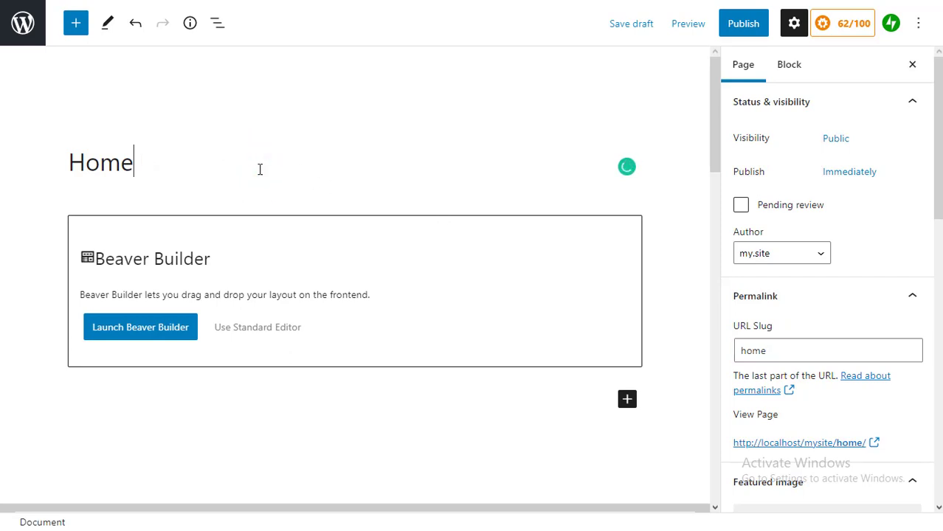
# - Publish the Home page and view it live on the site
pyautogui.click(744, 25)
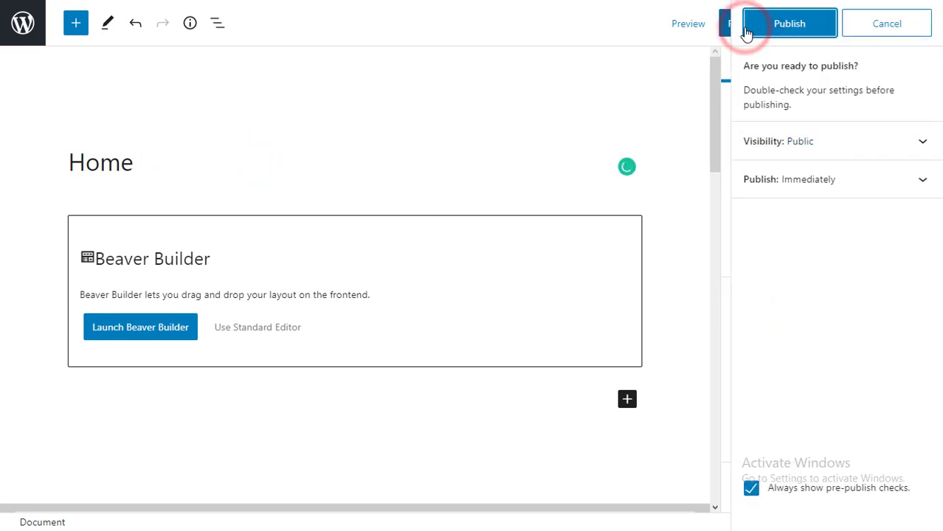
pyautogui.click(780, 36)
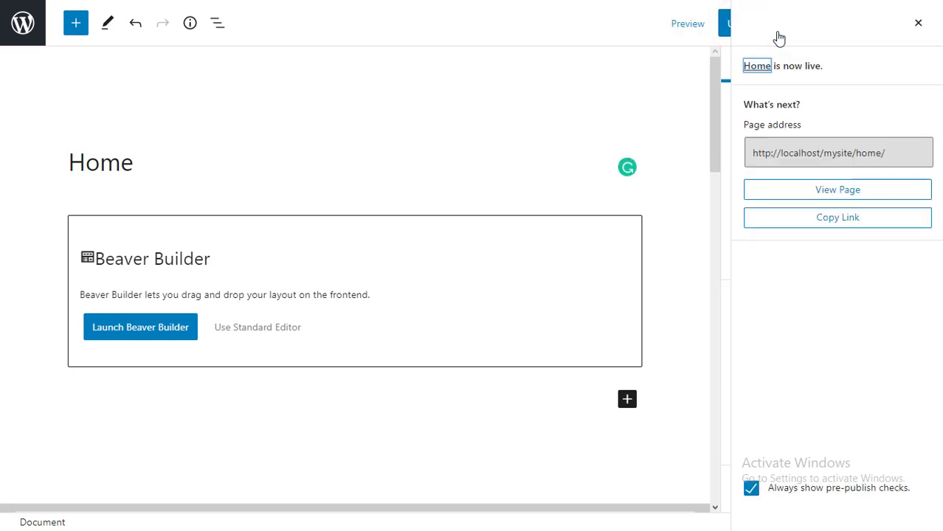
pyautogui.click(829, 191)
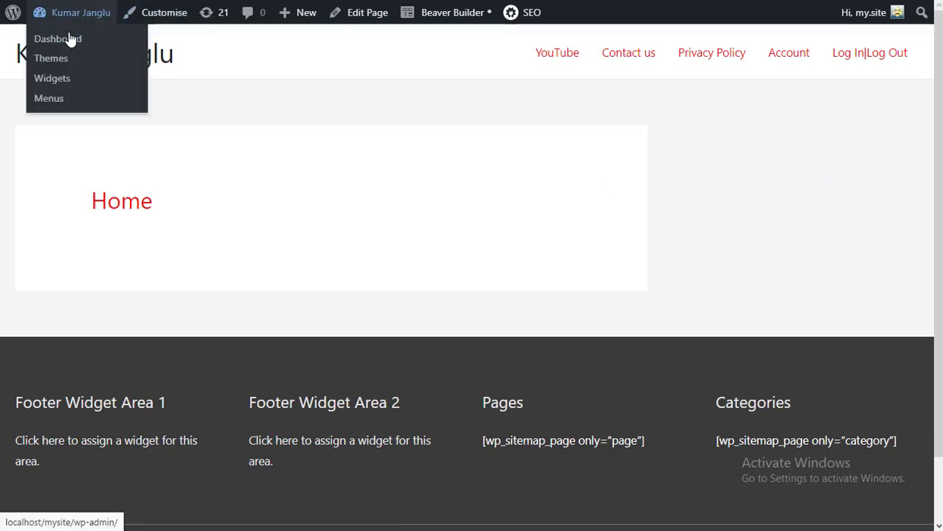
# - Go from the admin dashboard to Plugins > Add New
pyautogui.click(65, 39)
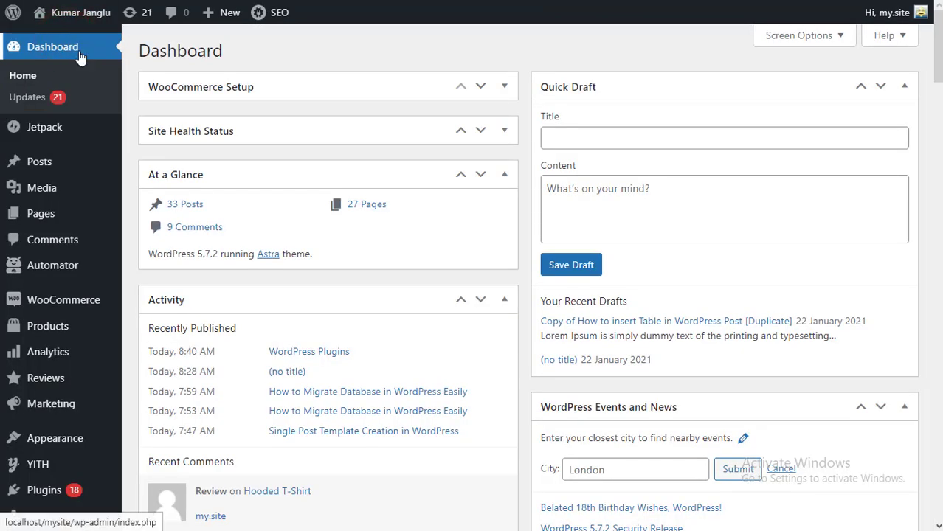
pyautogui.scroll(-1, 284, 348)
pyautogui.scroll(-3, 284, 349)
pyautogui.moveTo(103, 284)
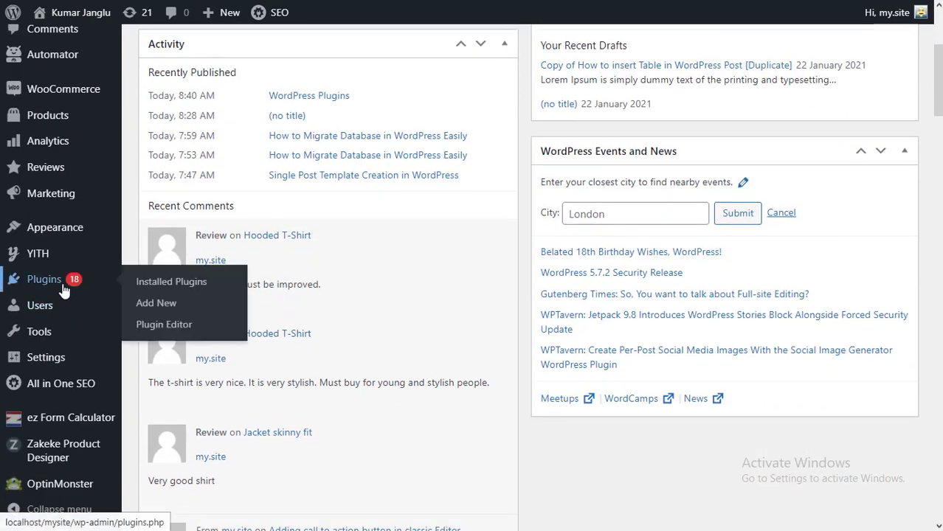
pyautogui.click(154, 310)
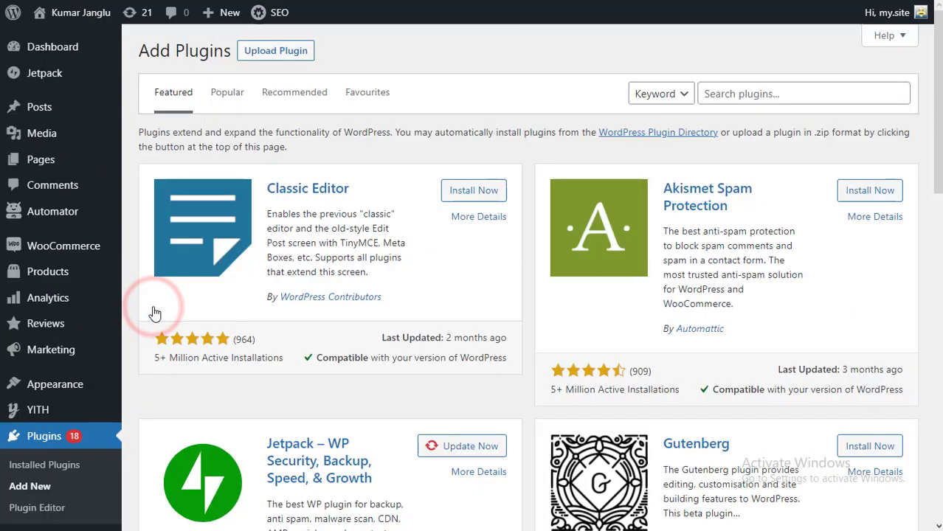
# - Search 'start', then install and activate the Starter Templates plugin
pyautogui.click(759, 94)
pyautogui.write('starter templates')
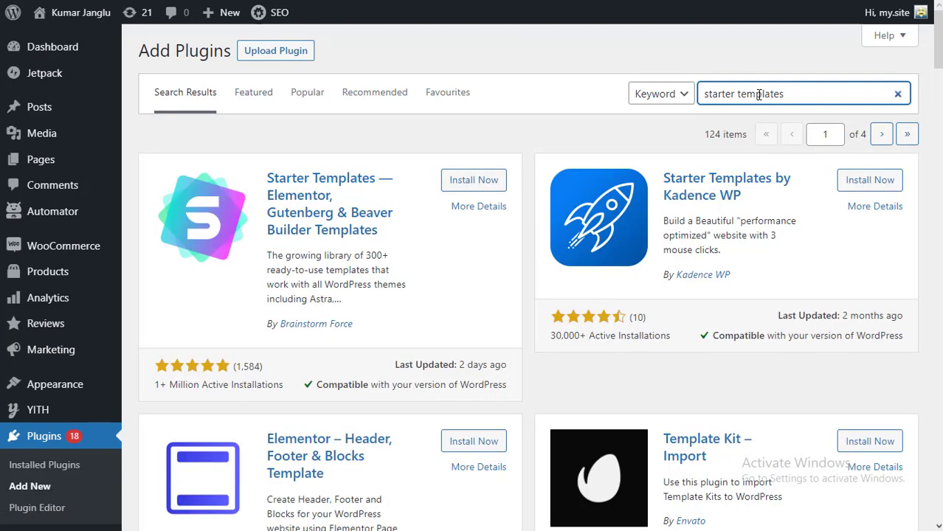
pyautogui.click(478, 185)
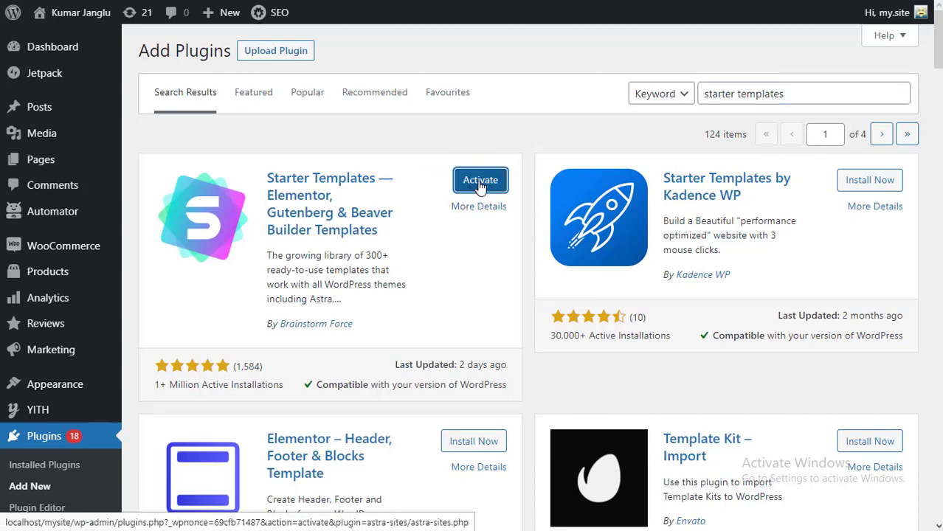
pyautogui.click(480, 183)
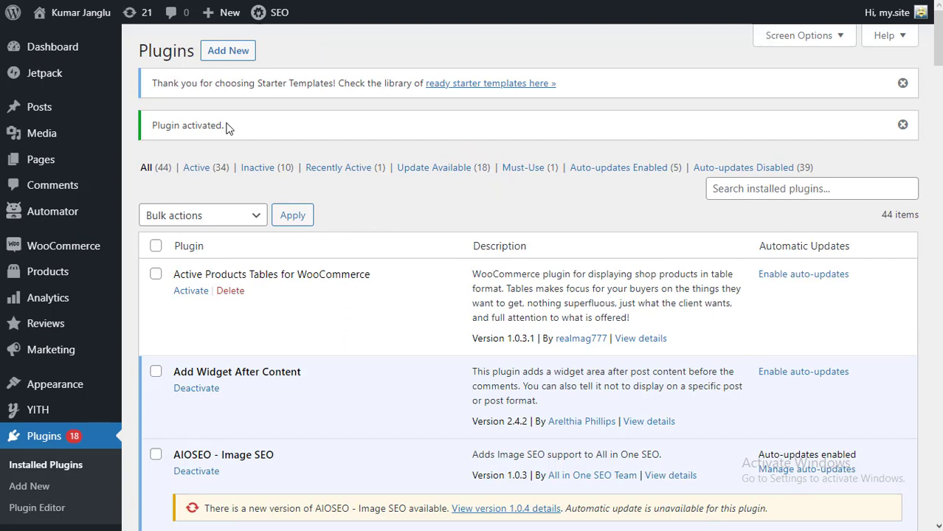
# - Open the starter templates library with Beaver Builder as the page builder
pyautogui.click(490, 84)
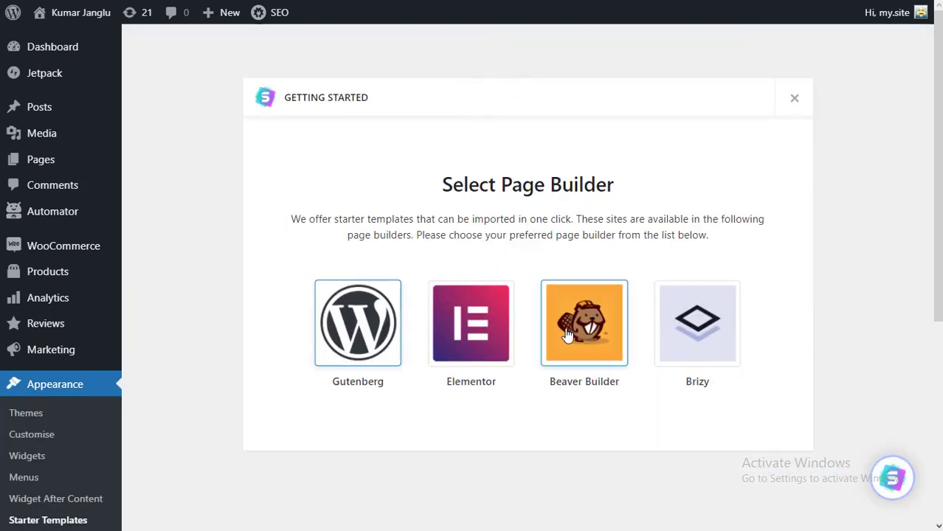
pyautogui.click(583, 325)
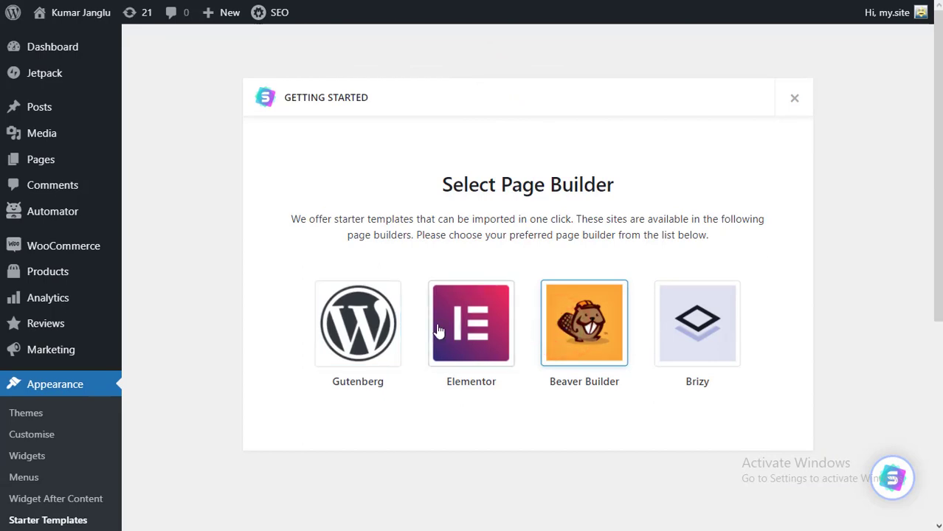
pyautogui.click(385, 326)
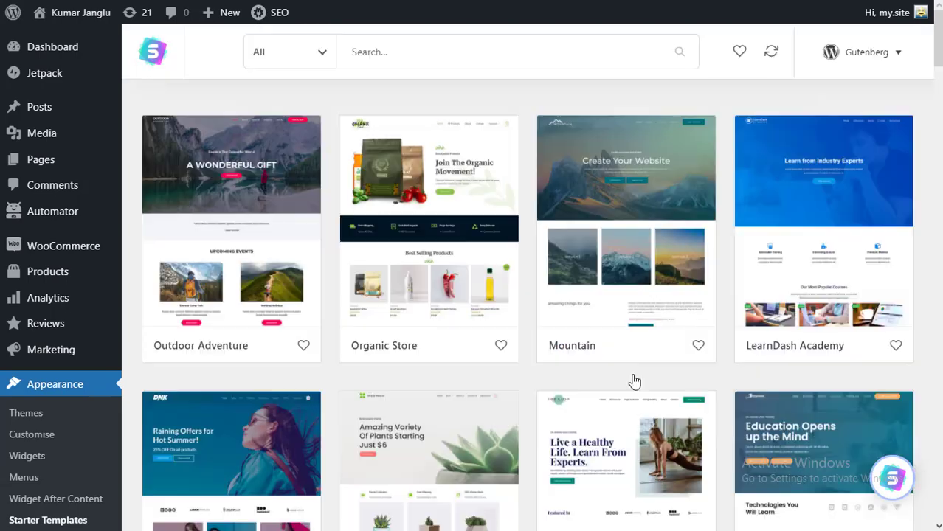
pyautogui.click(888, 55)
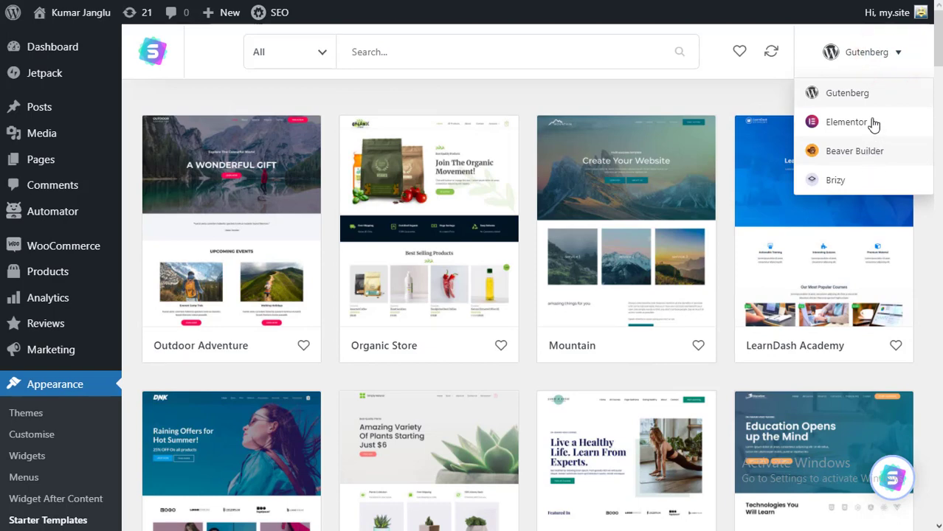
pyautogui.click(874, 151)
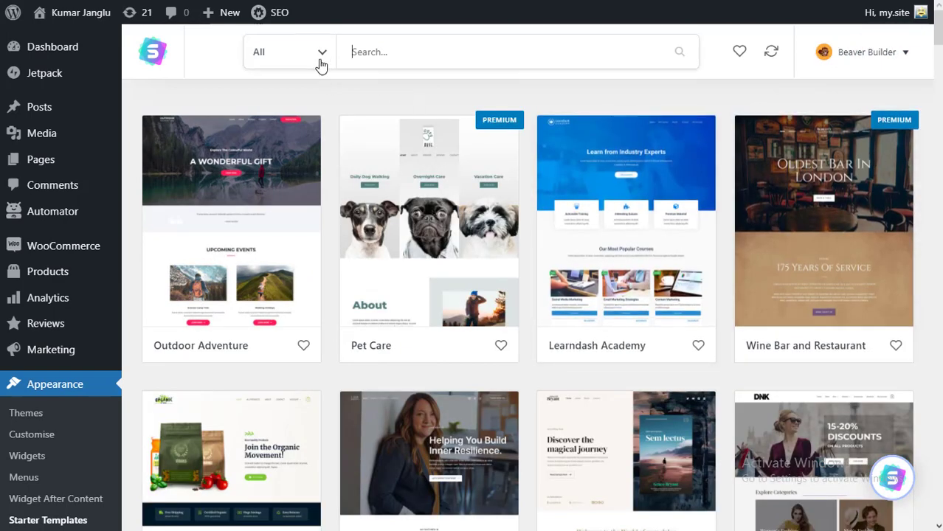
# - Filter to free templates and open the Online Courses template
pyautogui.click(323, 53)
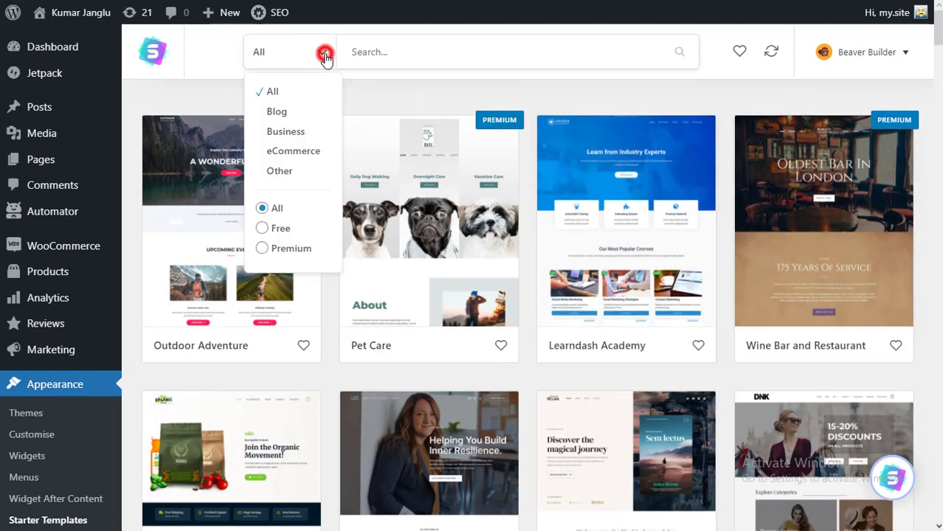
pyautogui.click(267, 229)
pyautogui.scroll(-2, 390, 253)
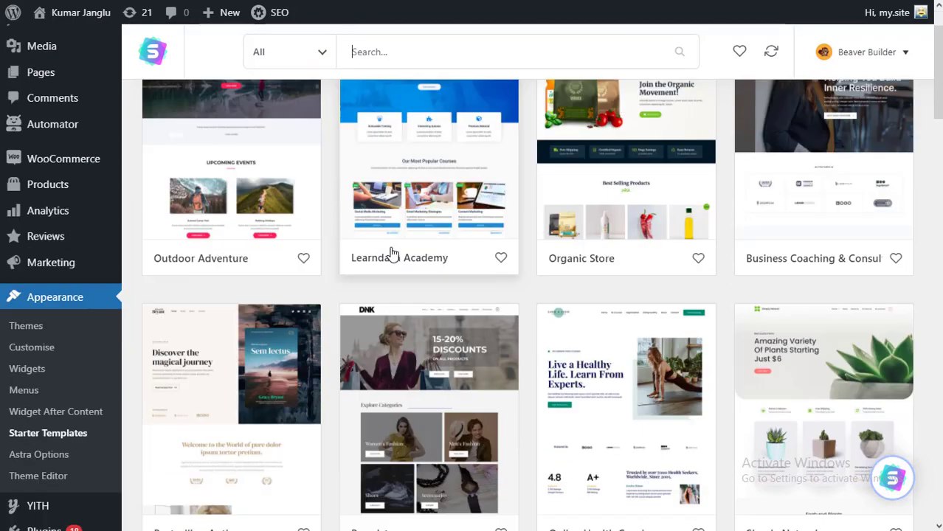
pyautogui.scroll(-4, 392, 253)
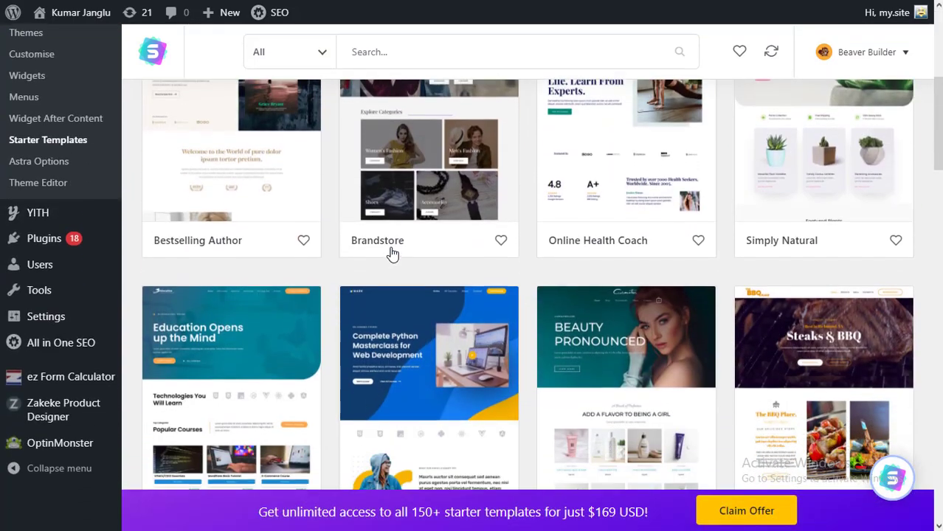
pyautogui.scroll(3, 392, 252)
pyautogui.scroll(2, 392, 254)
pyautogui.scroll(-1, 392, 254)
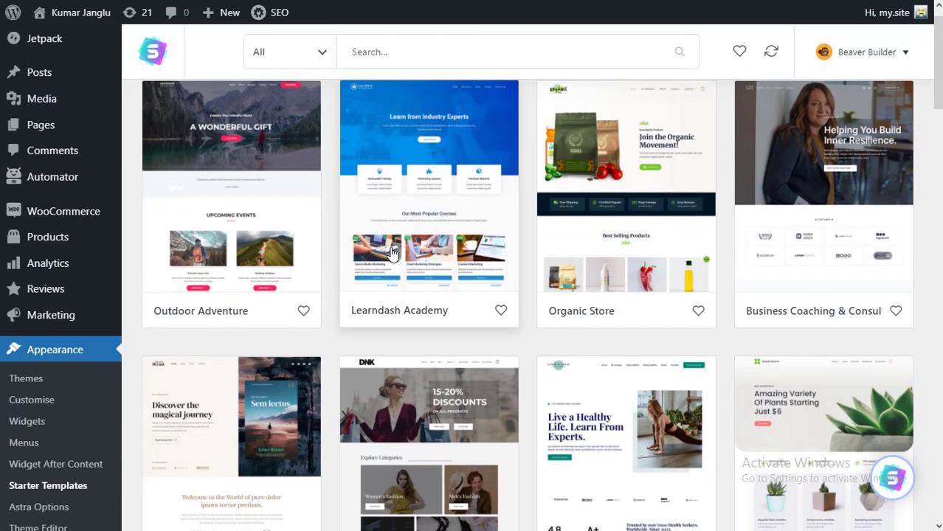
pyautogui.scroll(-5, 474, 249)
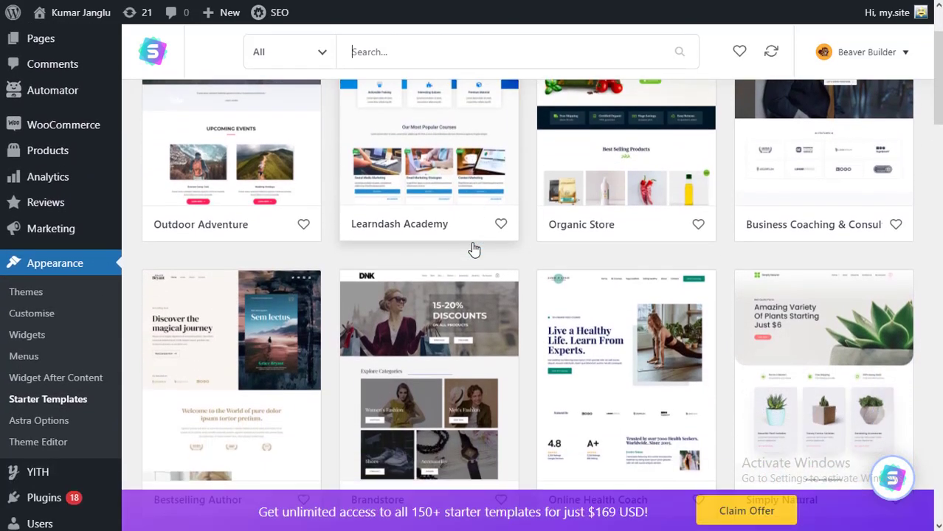
pyautogui.scroll(-1, 474, 248)
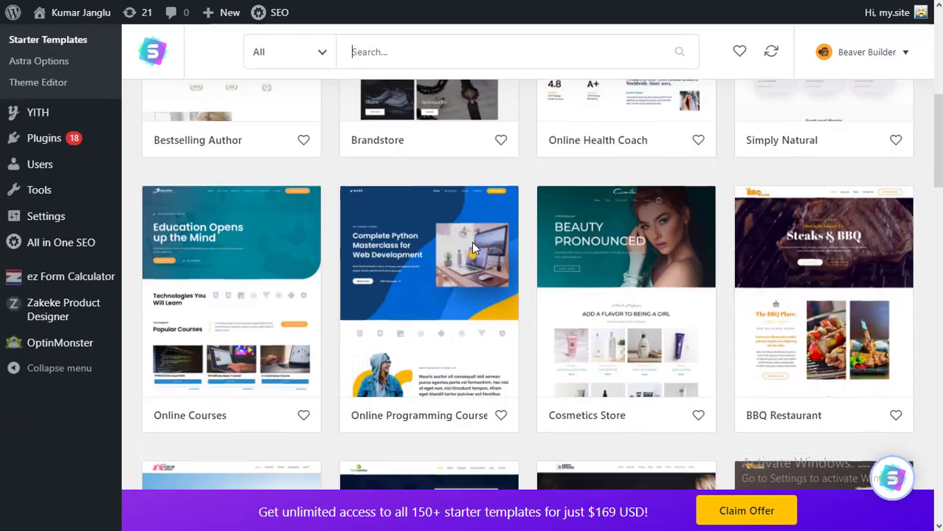
pyautogui.scroll(-1, 473, 249)
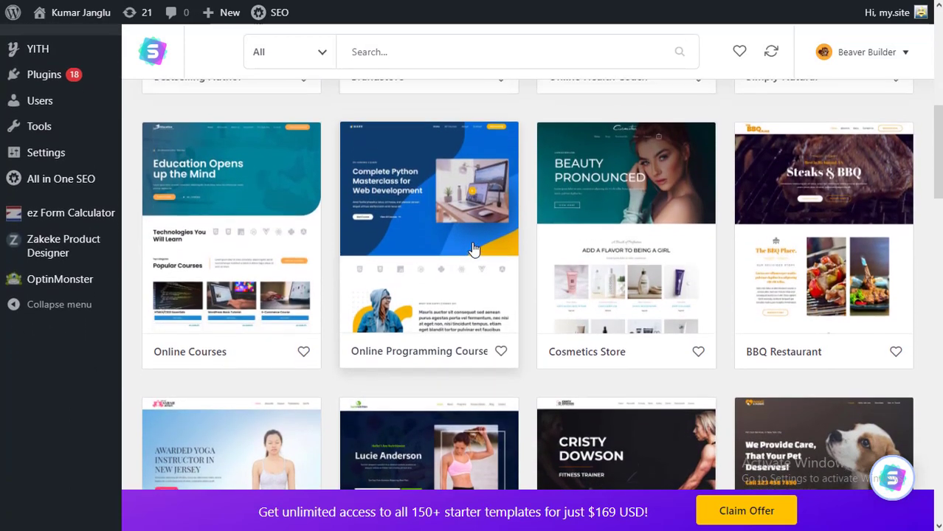
pyautogui.click(257, 205)
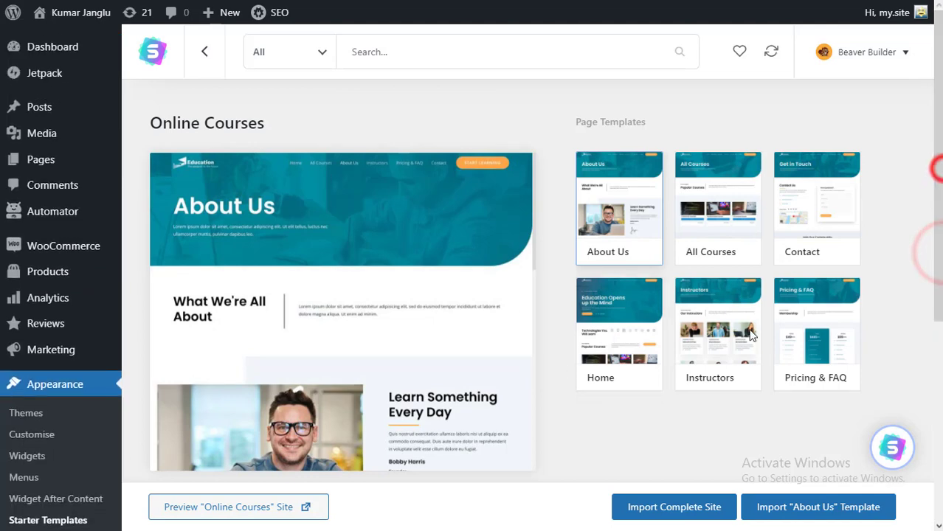
# - Preview the All Courses, Contact and Home page templates
pyautogui.scroll(-2, 685, 439)
pyautogui.scroll(2, 682, 439)
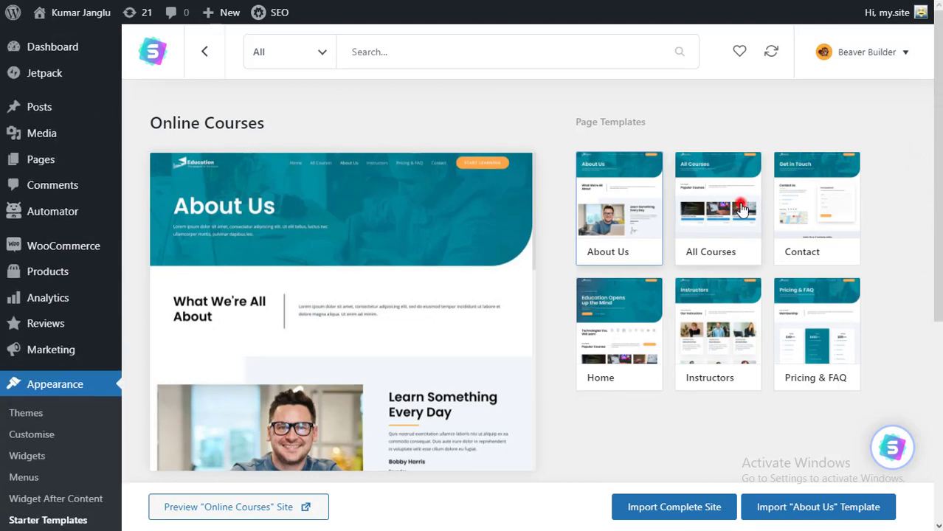
pyautogui.click(731, 210)
pyautogui.click(830, 226)
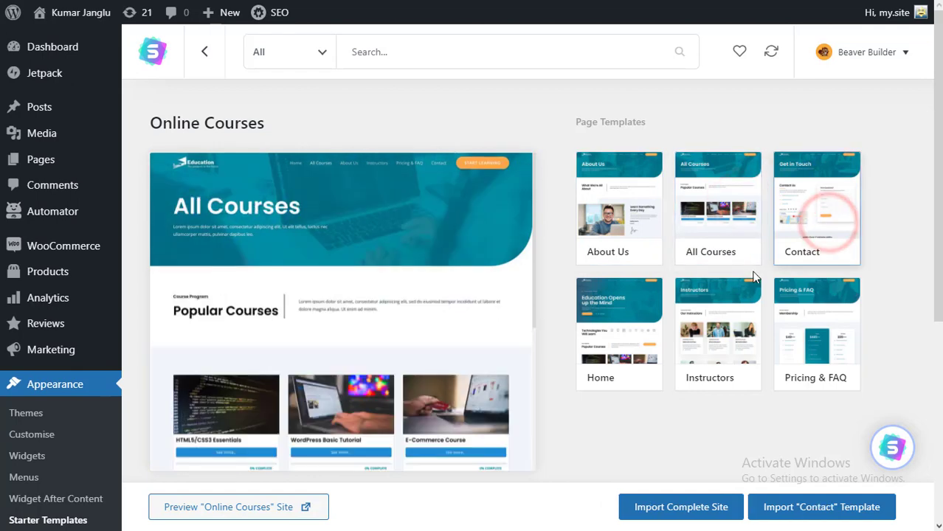
pyautogui.click(645, 336)
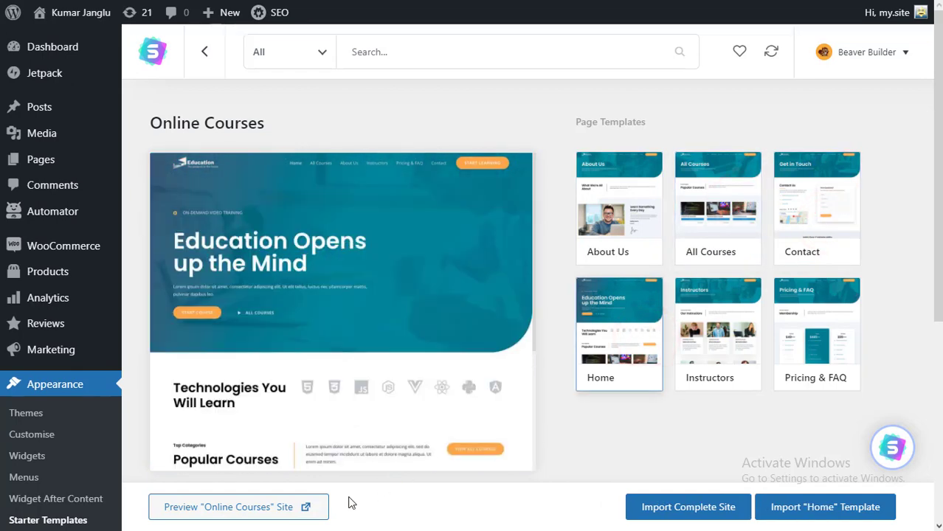
# - Preview the full Online Courses site, then begin importing the complete site
pyautogui.click(295, 511)
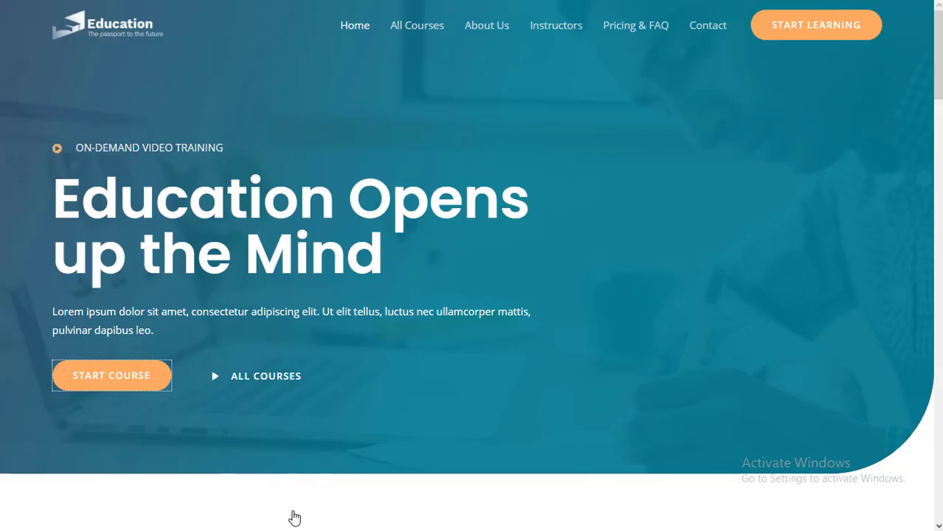
pyautogui.scroll(-13, 506, 521)
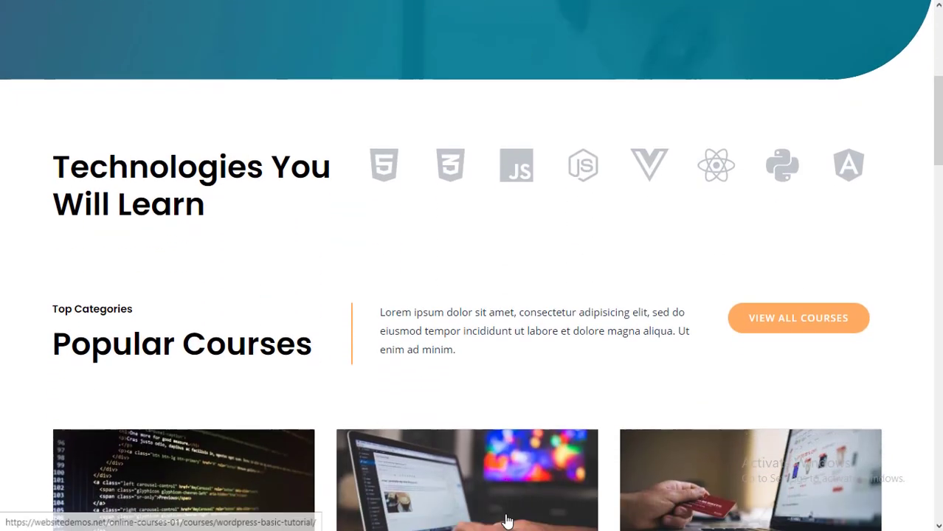
pyautogui.scroll(13, 506, 521)
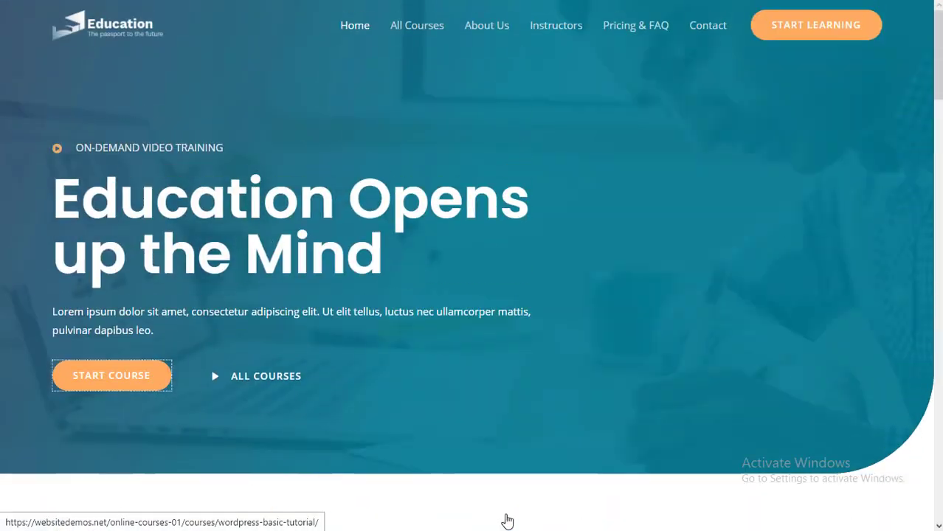
pyautogui.hotkey('ctrl', 'w')
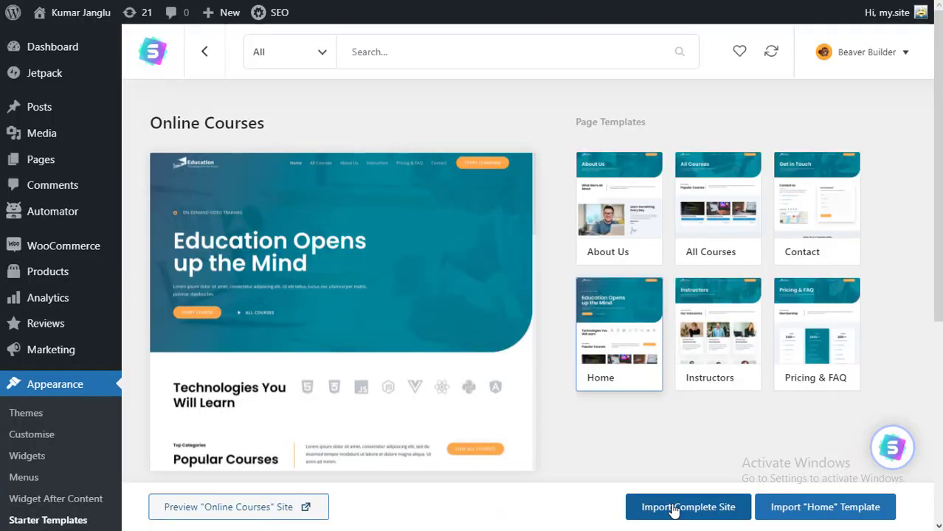
pyautogui.click(672, 509)
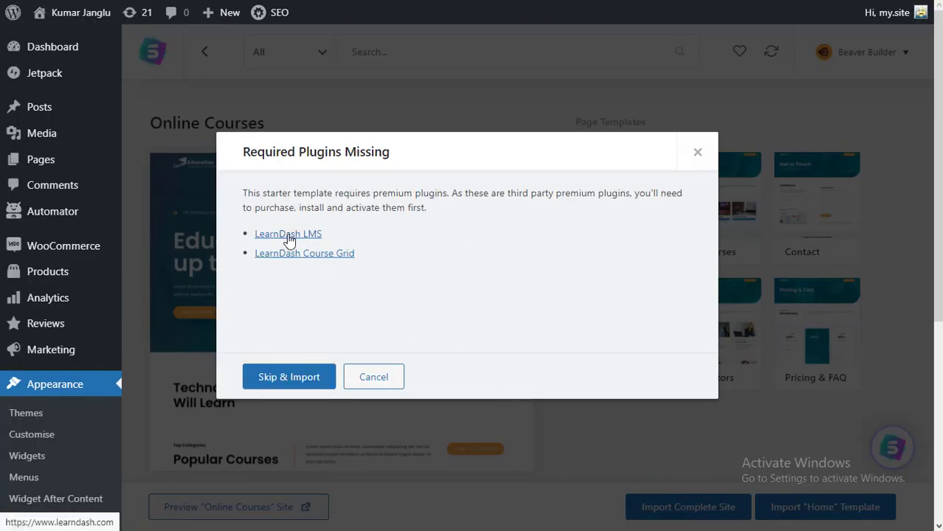
# - Skip the missing LearnDash premium plugins and continue the import
pyautogui.click(293, 235)
pyautogui.hotkey('ctrl', 'w')
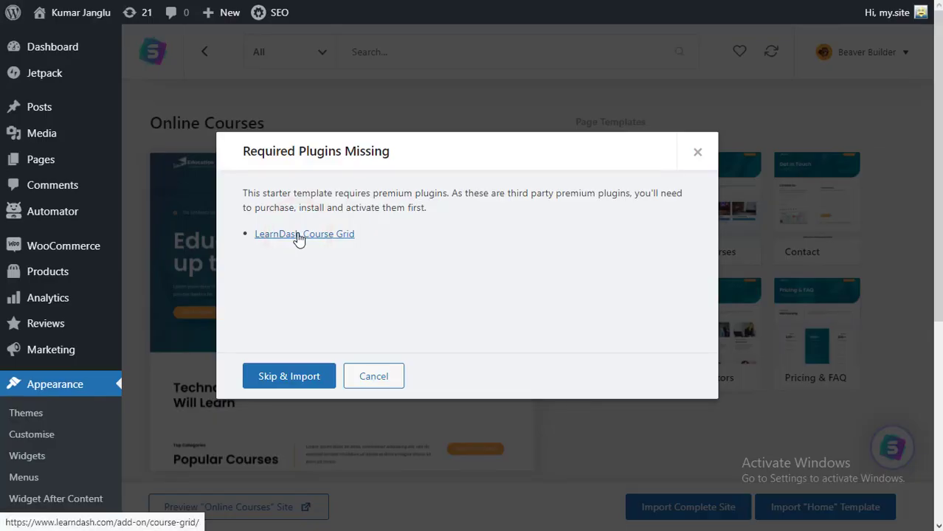
pyautogui.click(279, 378)
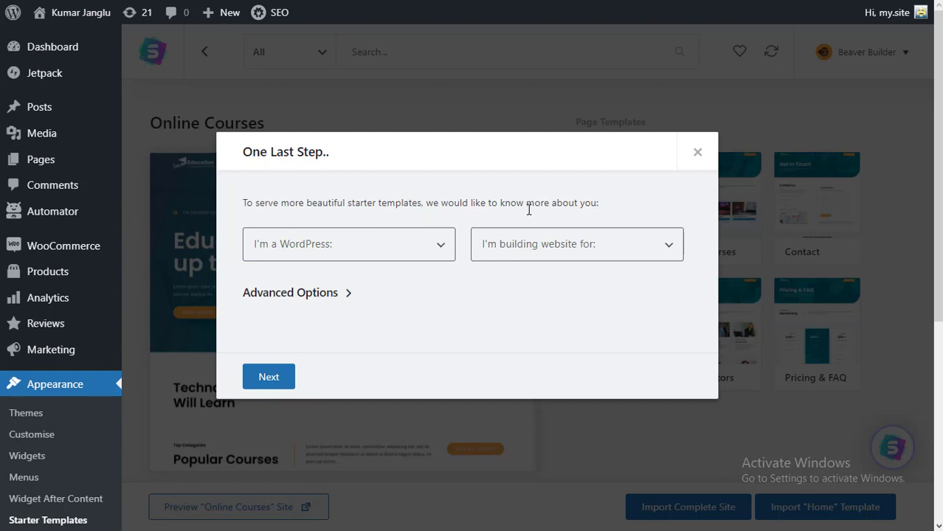
# - Set experience level to Beginner and the site as for Myself/My company
pyautogui.click(413, 247)
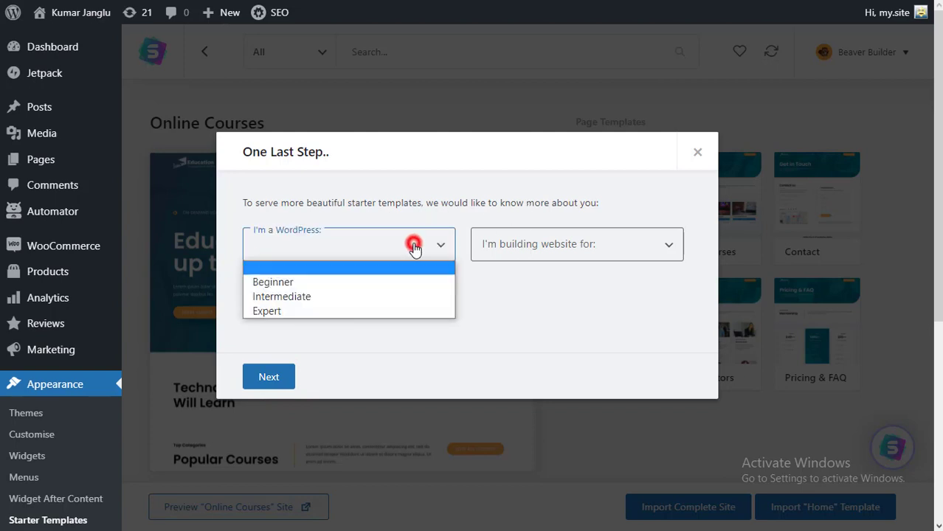
pyautogui.click(377, 297)
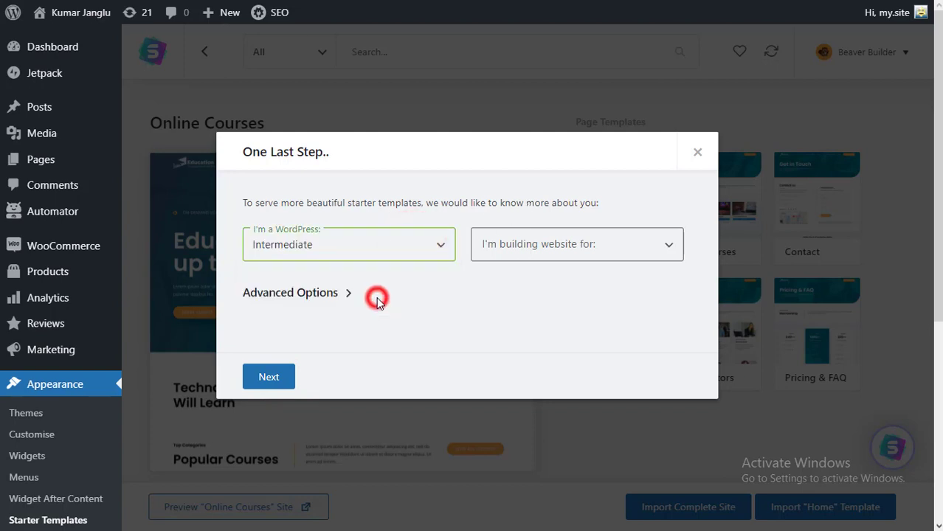
pyautogui.click(559, 253)
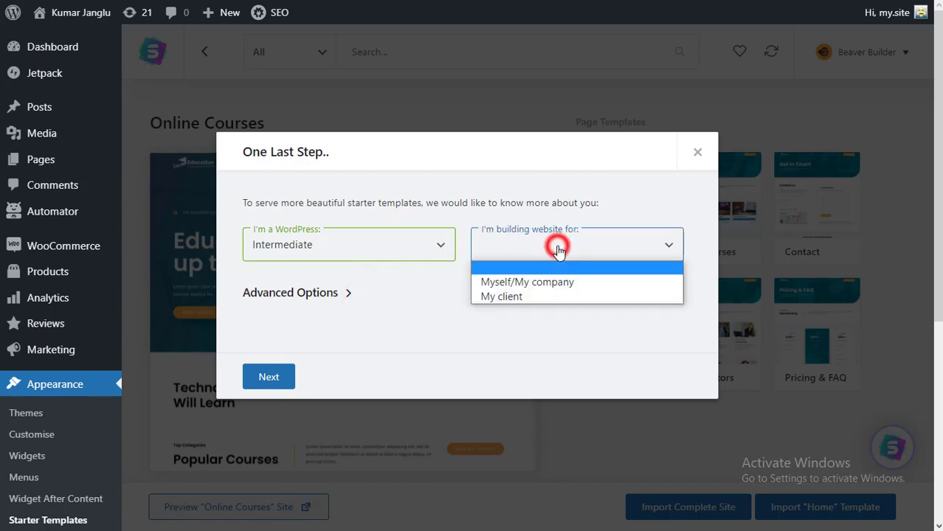
pyautogui.click(547, 285)
pyautogui.click(443, 254)
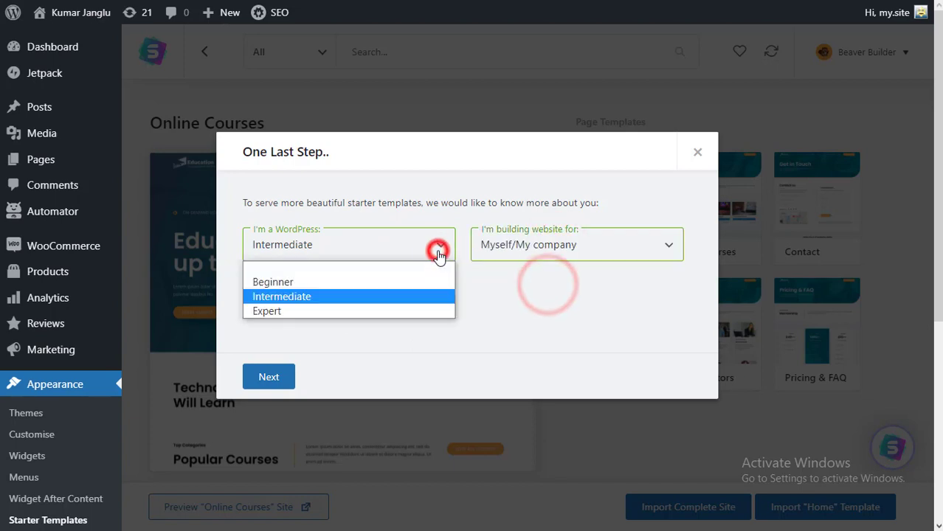
pyautogui.click(412, 282)
pyautogui.click(343, 296)
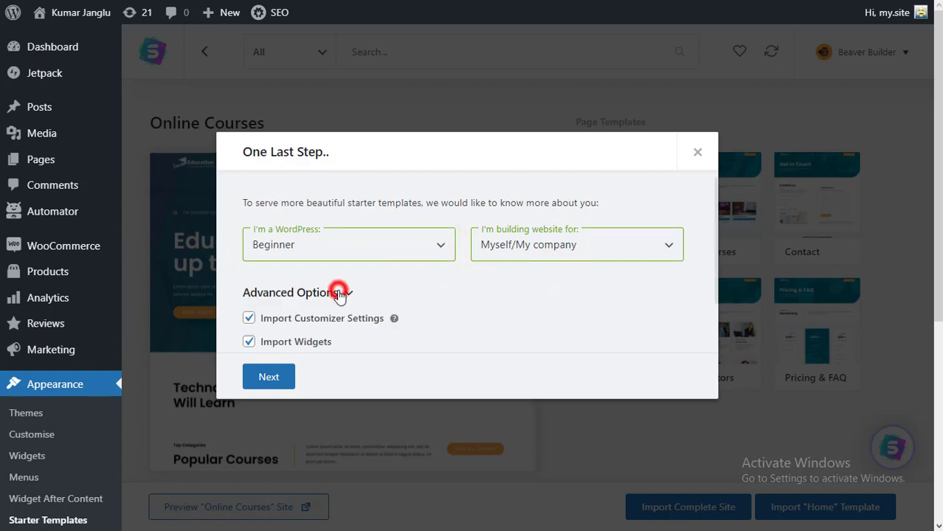
pyautogui.click(267, 380)
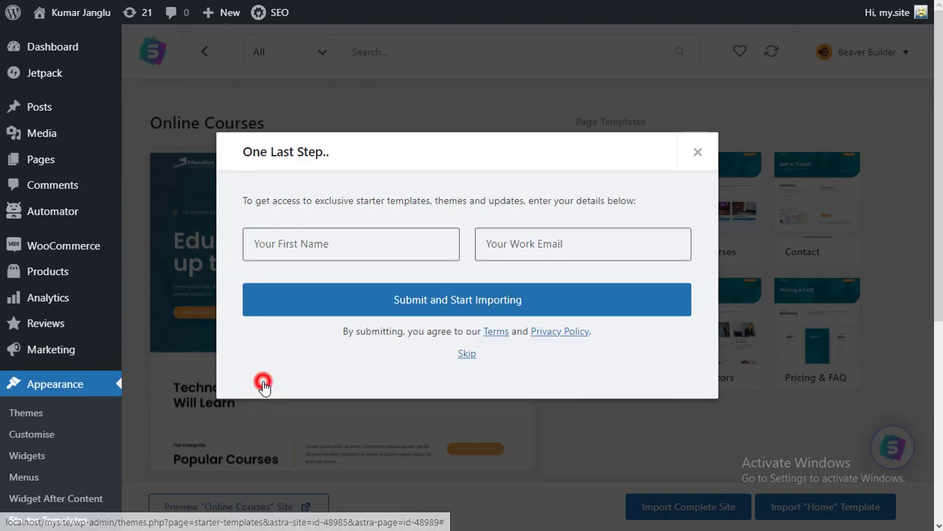
# - Enter the contact e-mail address and submit to start the import
pyautogui.click(345, 252)
pyautogui.write('Jeetendra')
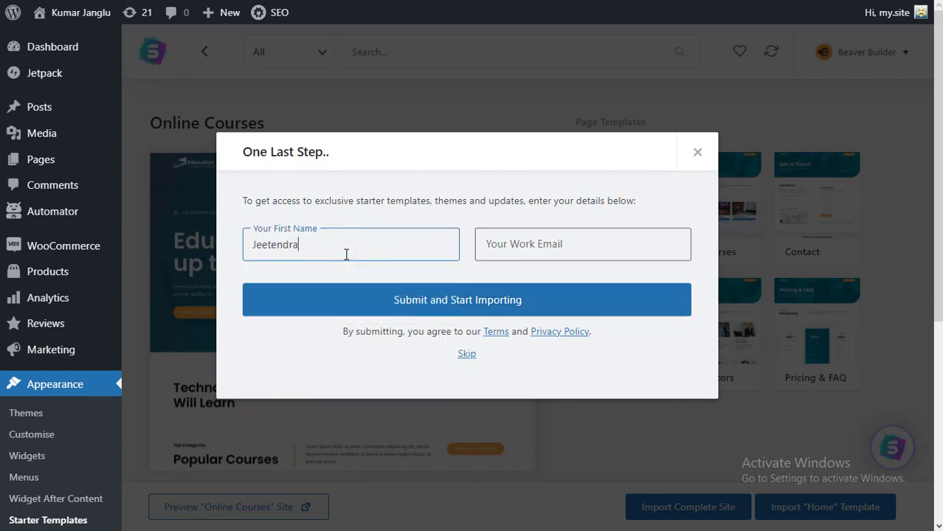
pyautogui.hotkey('ctrl', 'a')
pyautogui.press('BackSpace')
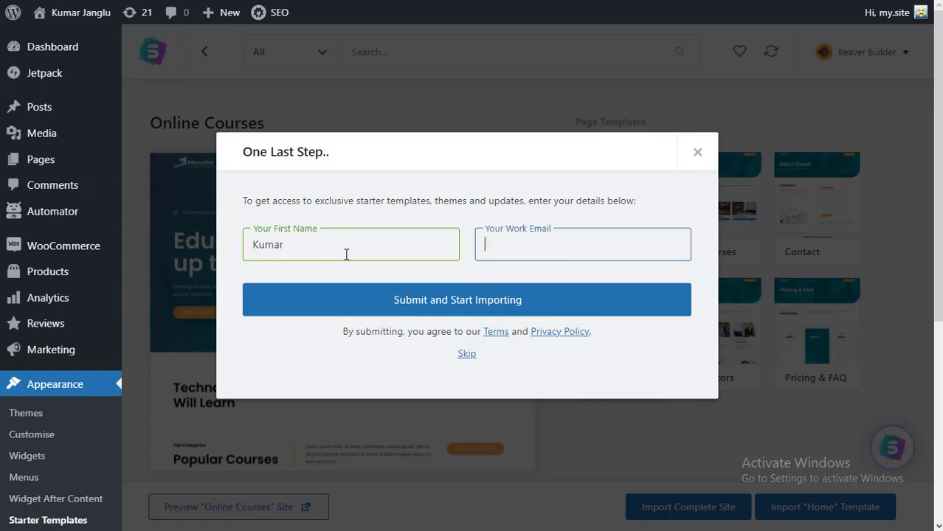
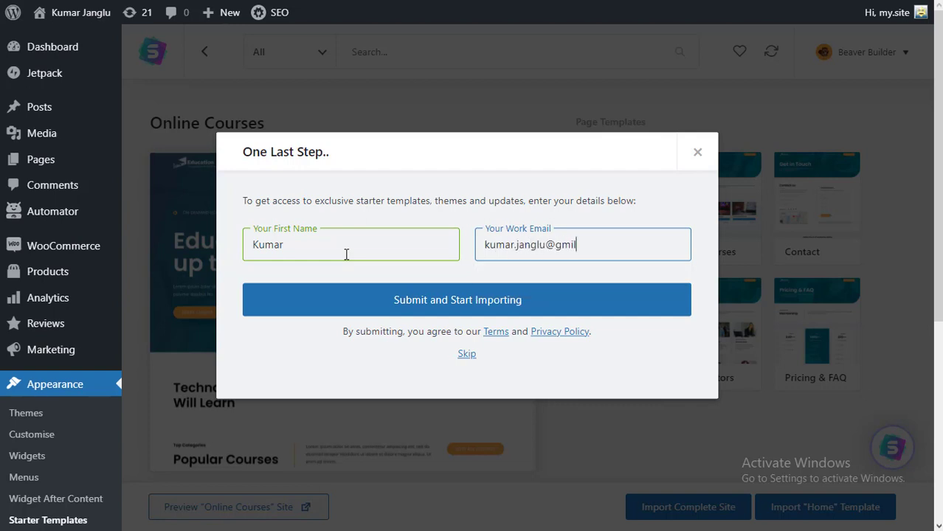
pyautogui.click(460, 306)
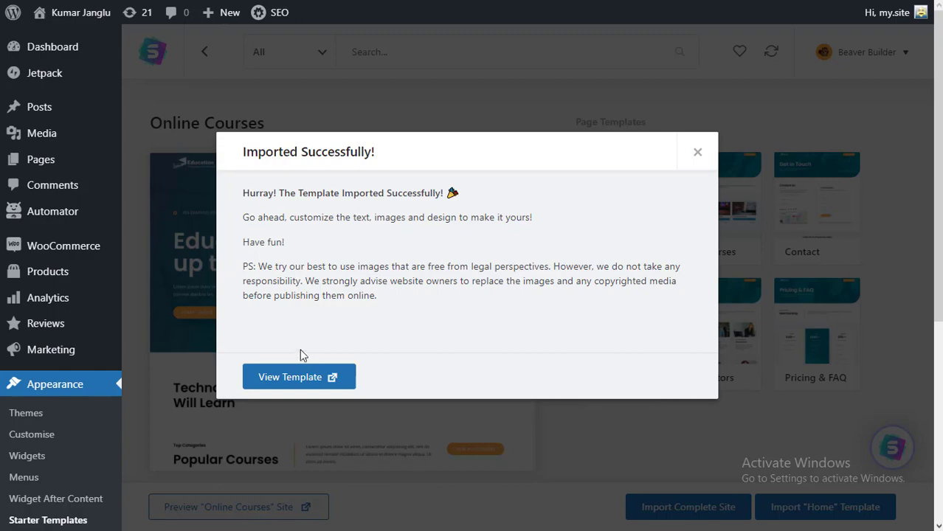
pyautogui.click(314, 378)
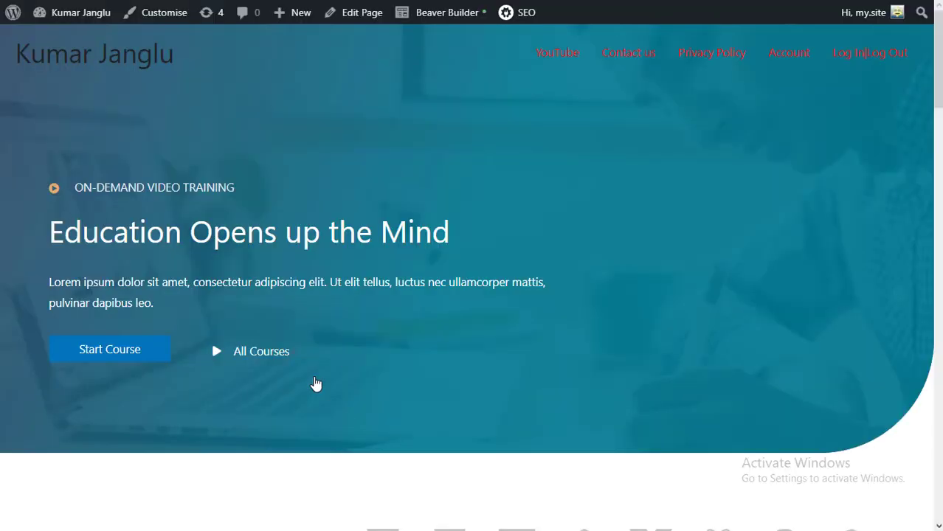
pyautogui.scroll(-20, 518, 341)
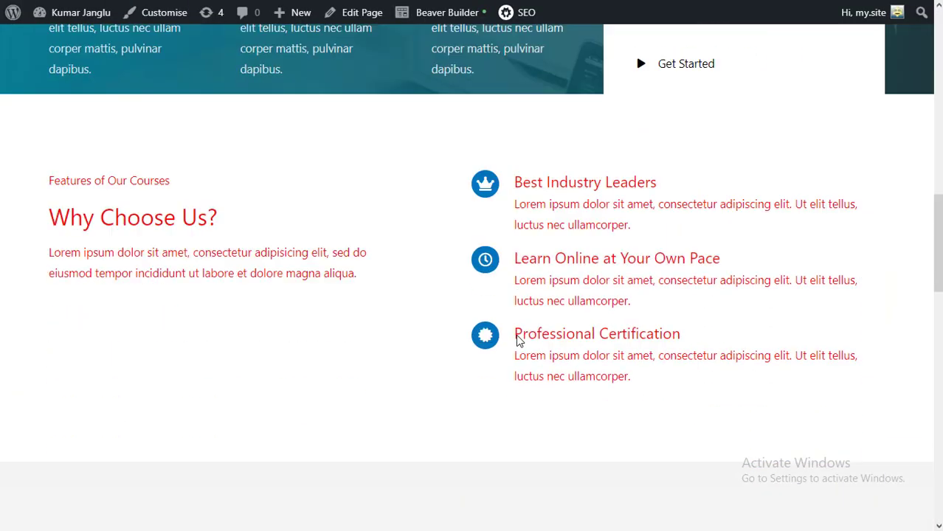
pyautogui.scroll(20, 518, 341)
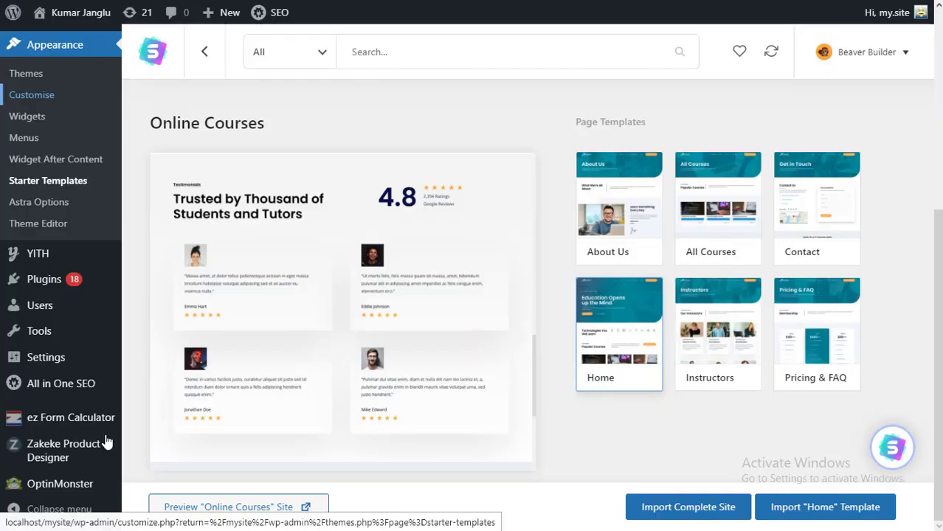
pyautogui.moveTo(65, 354)
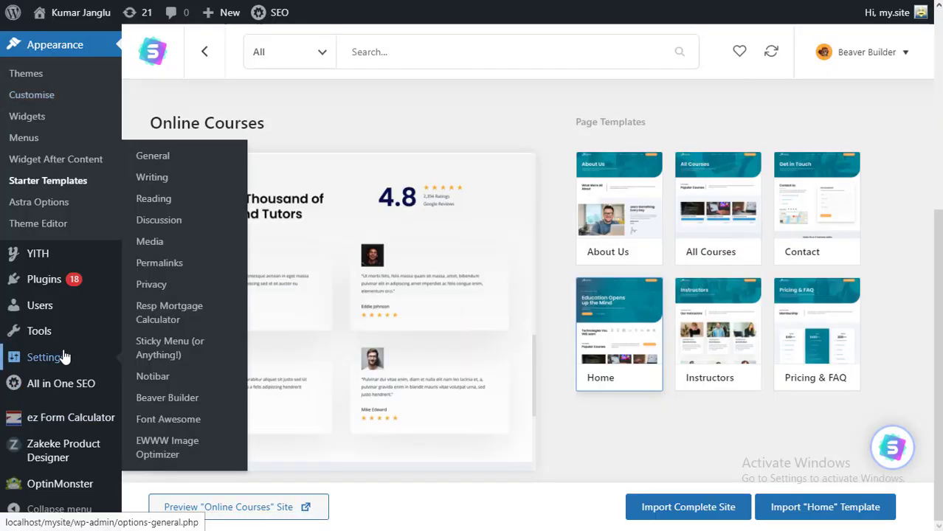
pyautogui.click(172, 200)
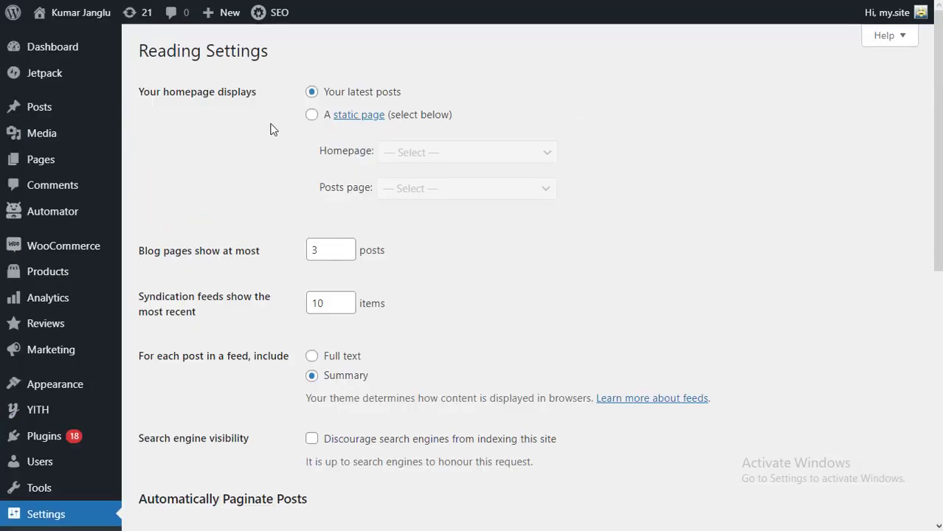
pyautogui.click(311, 117)
pyautogui.click(410, 152)
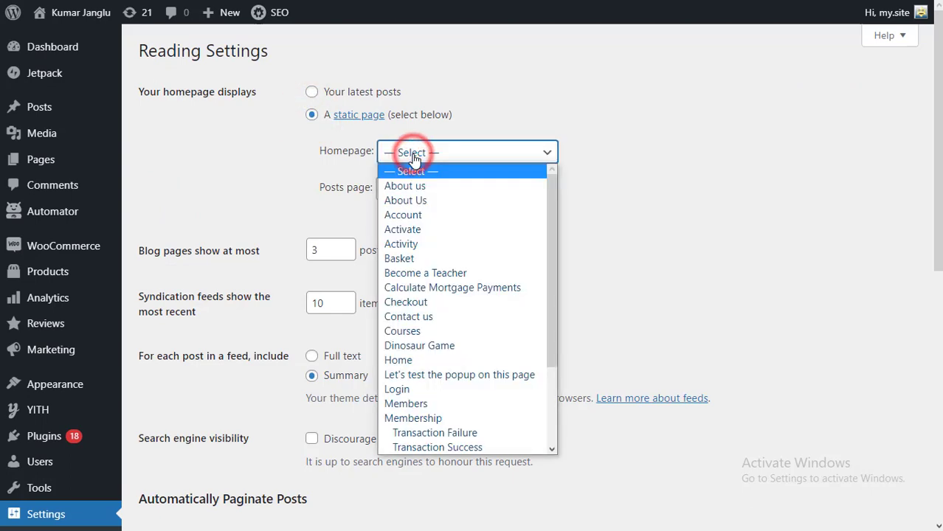
pyautogui.click(435, 361)
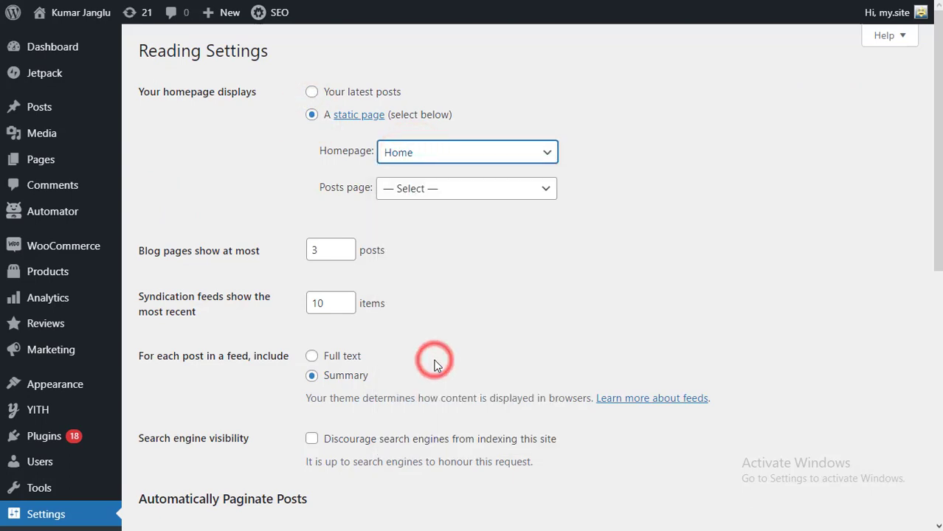
pyautogui.scroll(-5, 435, 362)
pyautogui.click(186, 331)
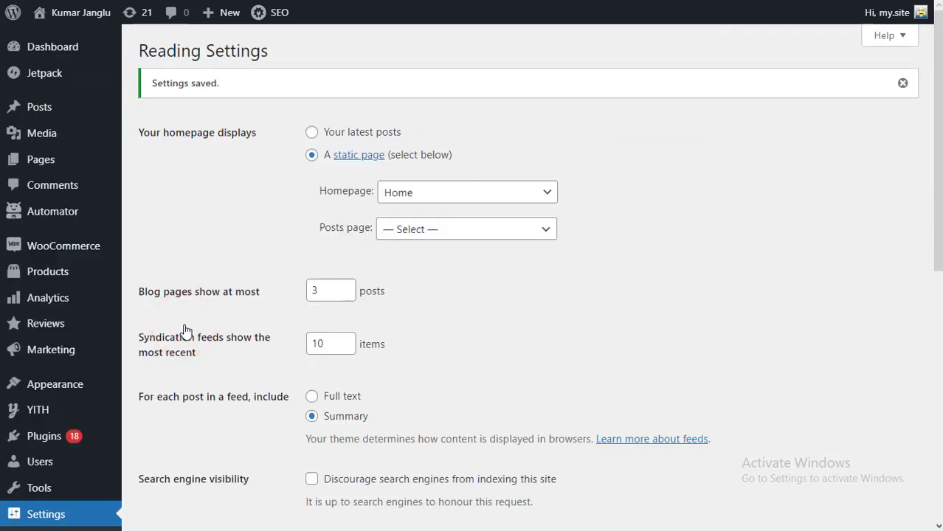
pyautogui.moveTo(82, 14)
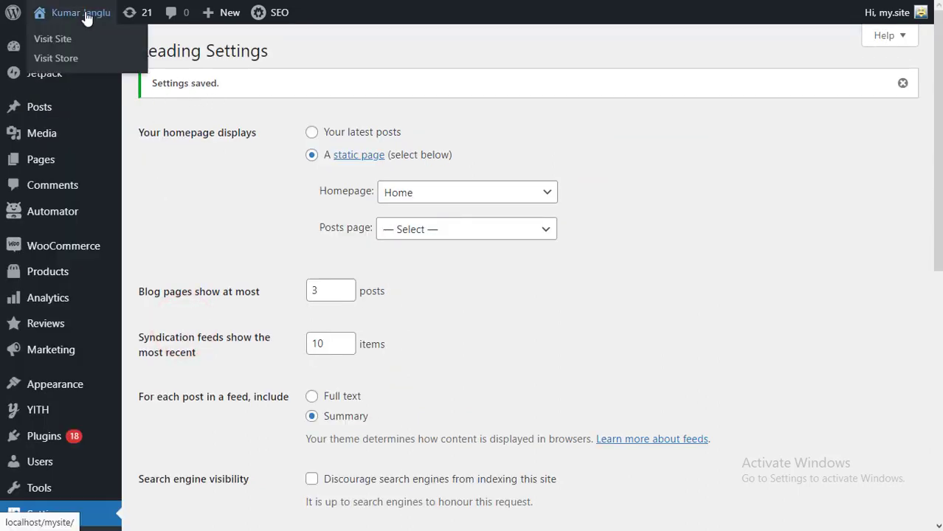
pyautogui.click(63, 37)
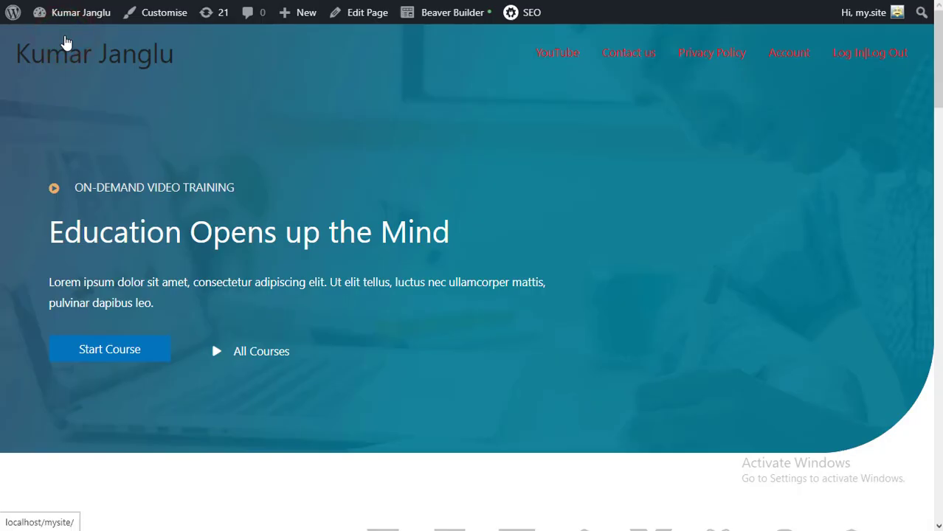
pyautogui.scroll(-6, 411, 259)
pyautogui.scroll(-4, 411, 259)
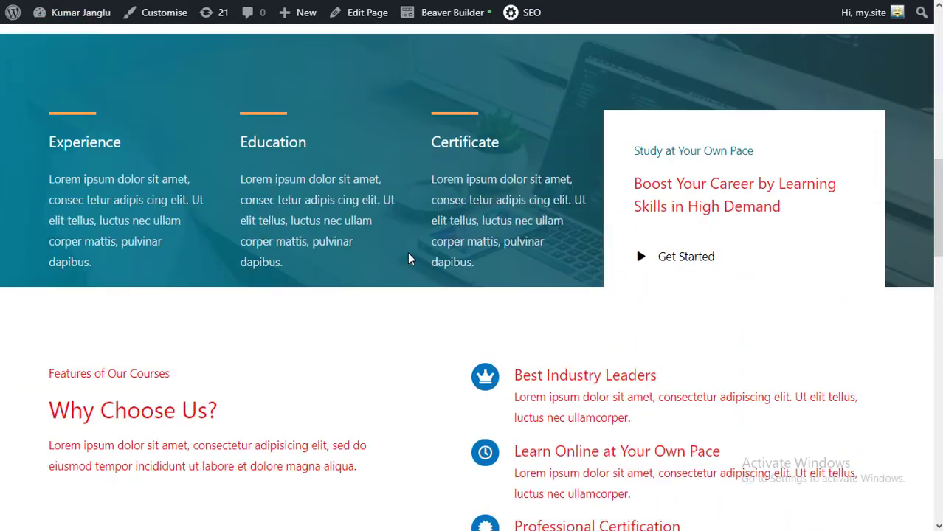
pyautogui.scroll(10, 410, 257)
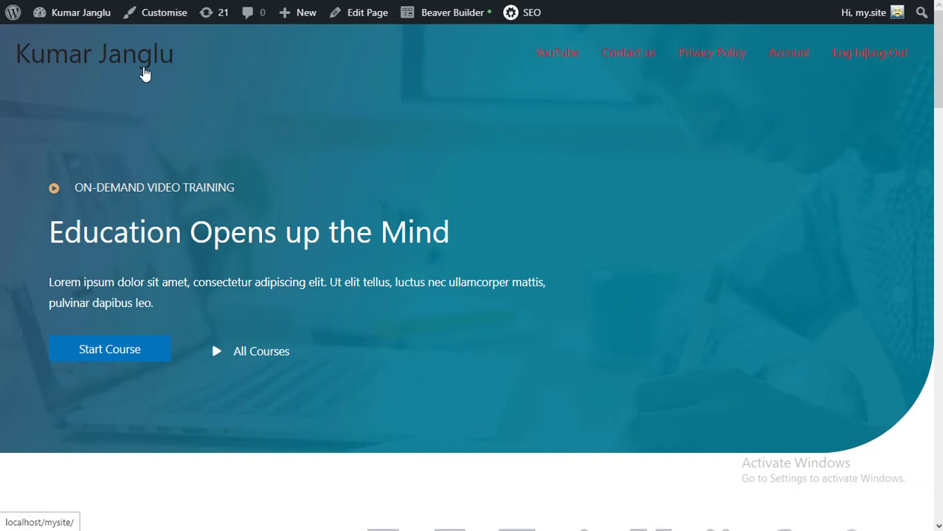
# - In Beaver Builder, retitle the hero heading to 'WordPress Made Easy'
pyautogui.click(442, 12)
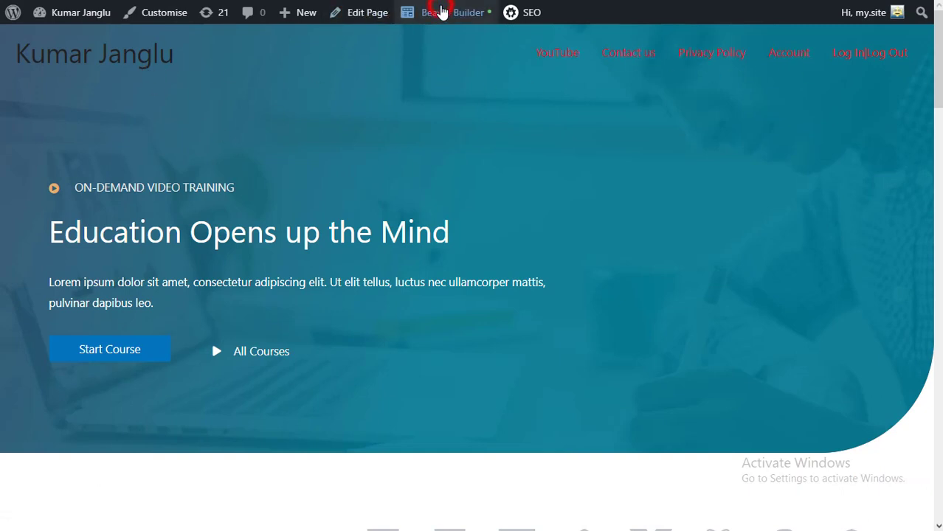
pyautogui.scroll(-2, 439, 333)
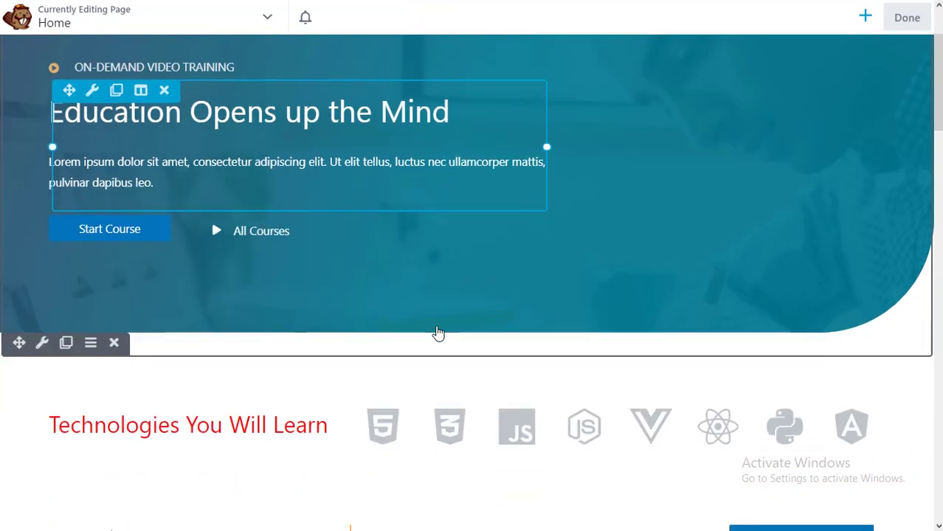
pyautogui.scroll(2, 439, 334)
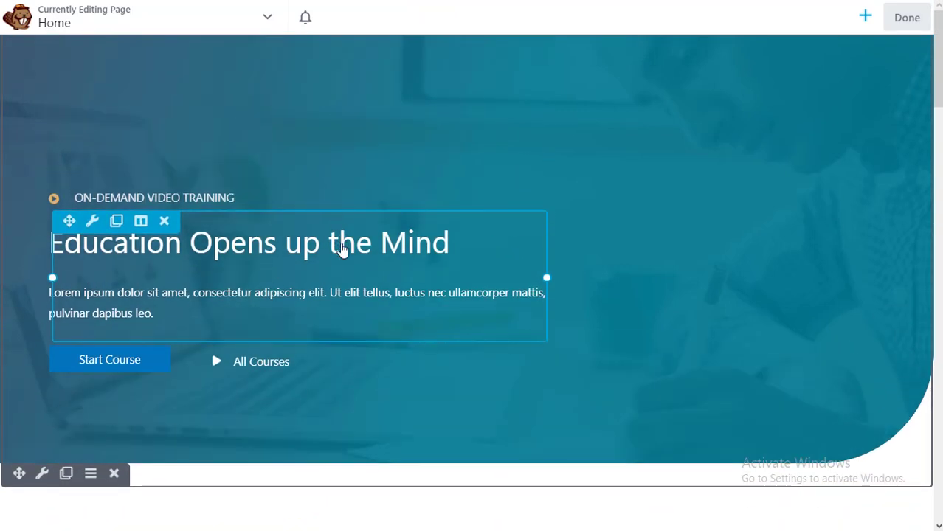
pyautogui.click(342, 249)
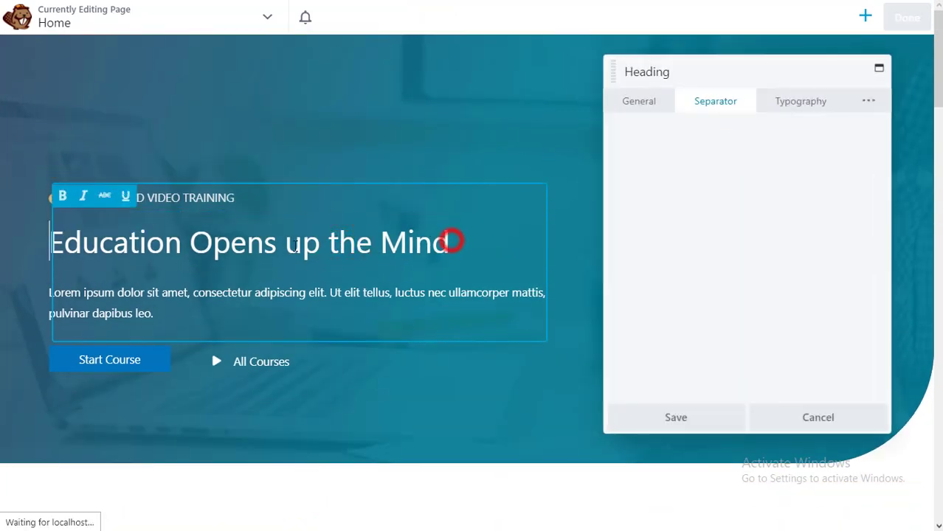
pyautogui.moveTo(452, 241); pyautogui.dragTo(85, 238)
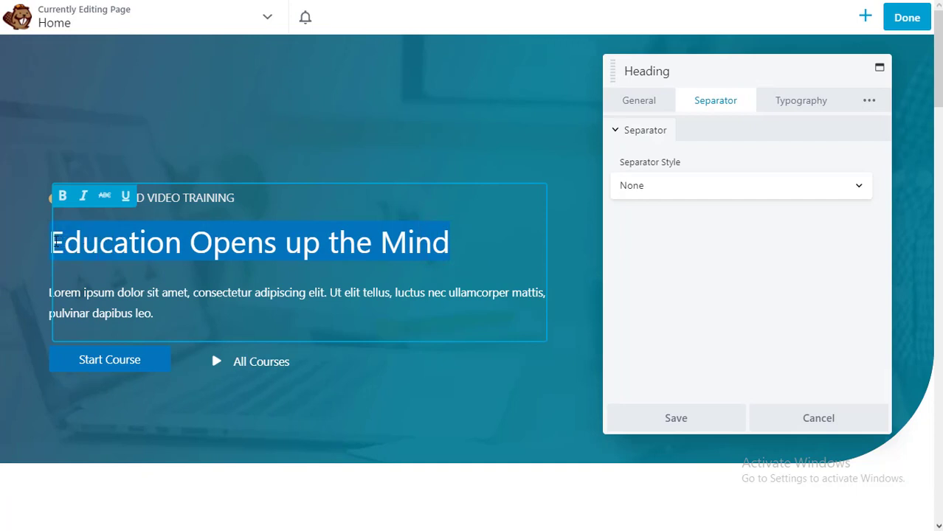
pyautogui.write('rdPr')
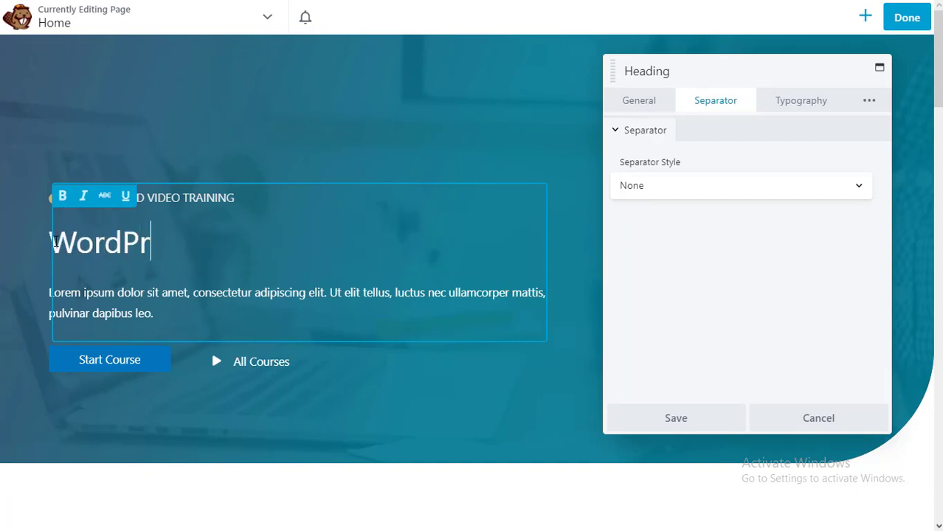
pyautogui.write('ess Made Easy')
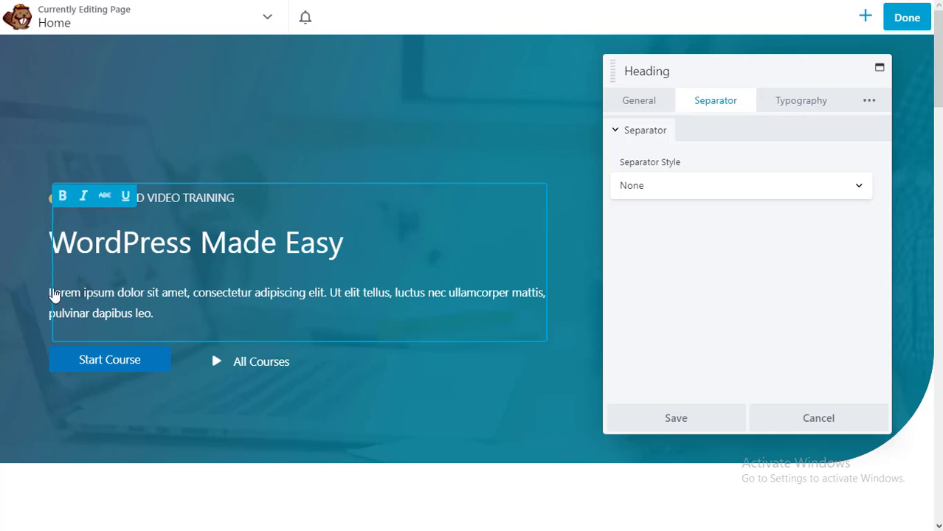
# - Replace the hero description with 'With our WordPress tutorial videos…' and save
pyautogui.tripleClick(86, 300)
pyautogui.click(85, 294)
pyautogui.click(120, 293)
pyautogui.click(646, 99)
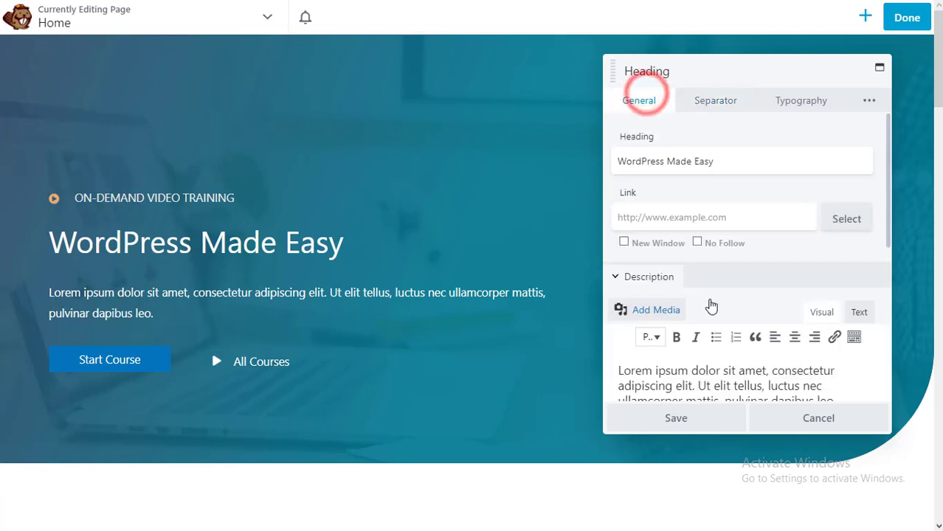
pyautogui.scroll(-3, 782, 301)
pyautogui.moveTo(843, 285); pyautogui.dragTo(617, 252)
pyautogui.write('With our WordPress tutorial')
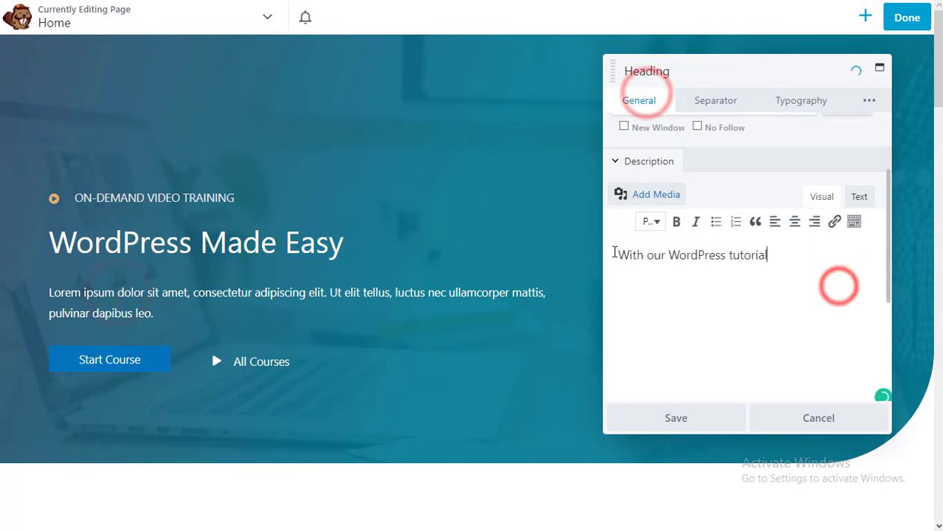
pyautogui.write(' videos, you will find everything related to website building through WordPress CMS very easy. Stay tuned')
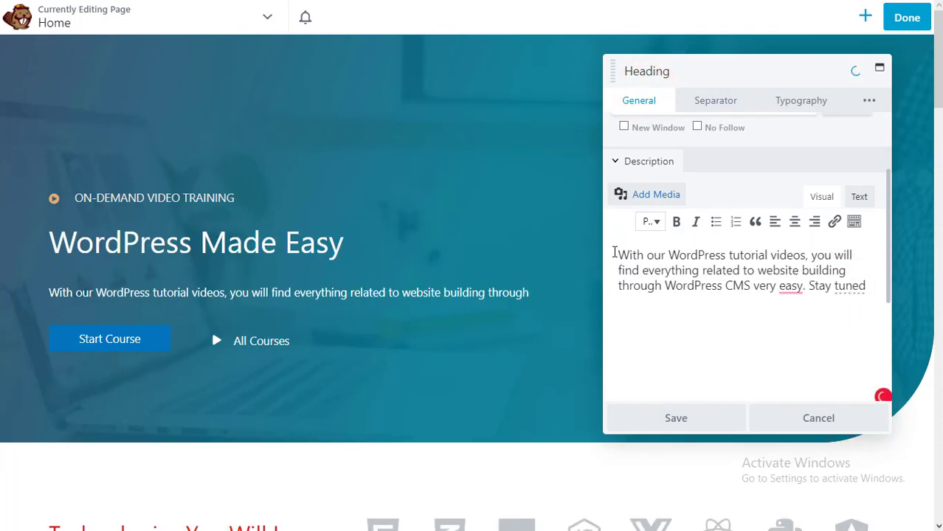
pyautogui.write(' to our website and YouTube Channel of Kumar Janglu.')
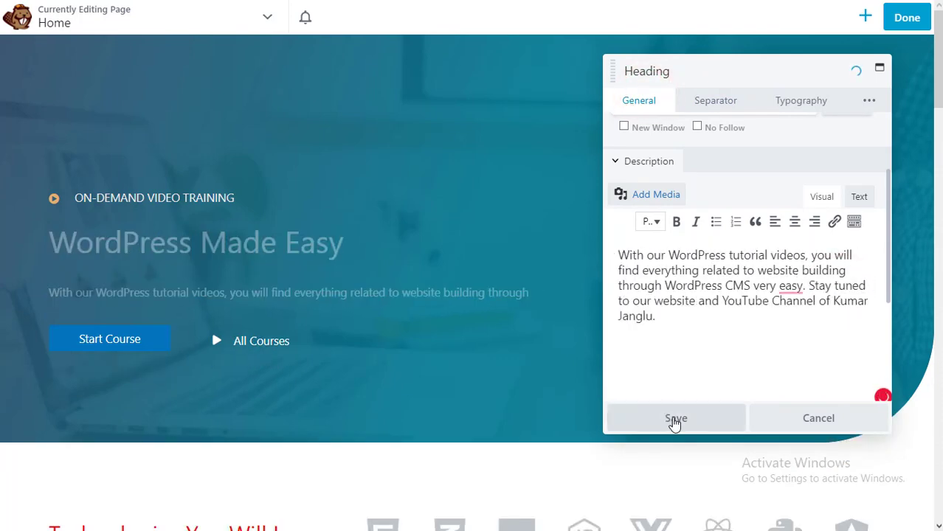
pyautogui.click(674, 419)
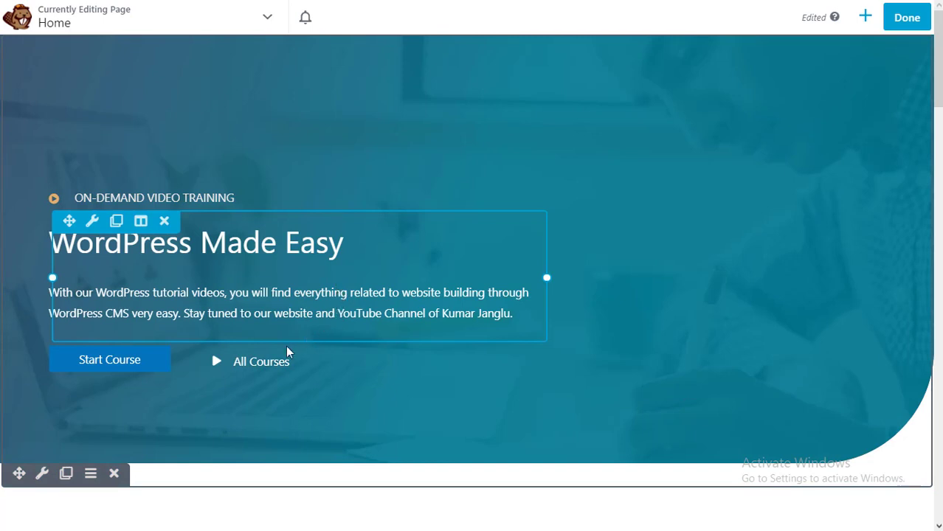
# - Relabel the All Courses button to 'Full Playlist' and save
pyautogui.click(328, 363)
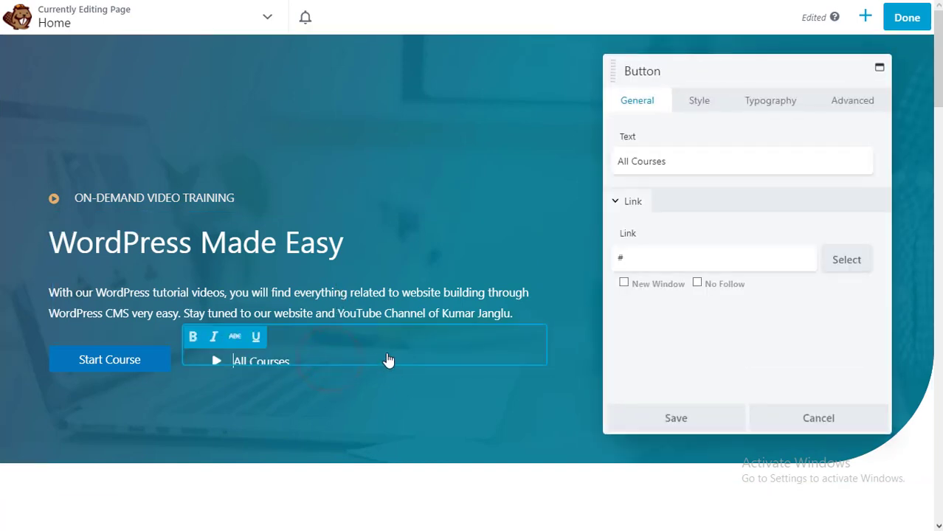
pyautogui.tripleClick(668, 160)
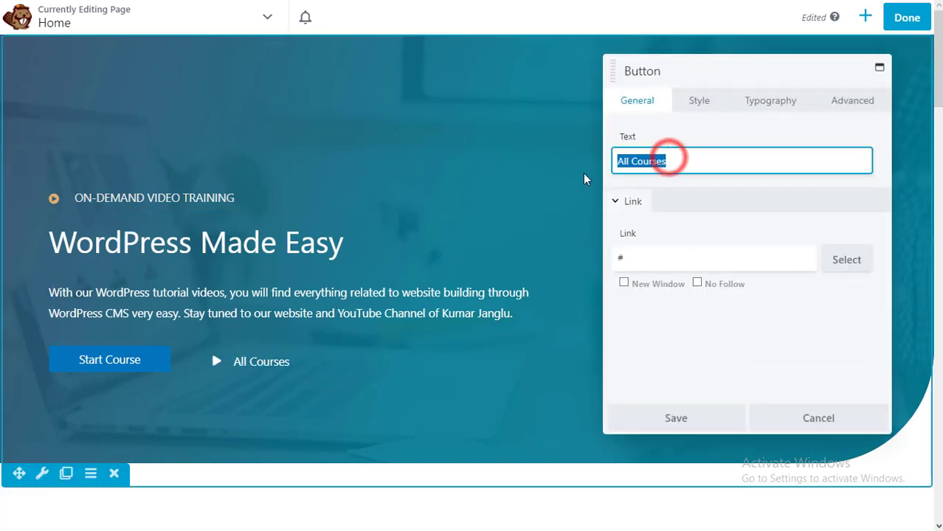
pyautogui.write('Full Playlist')
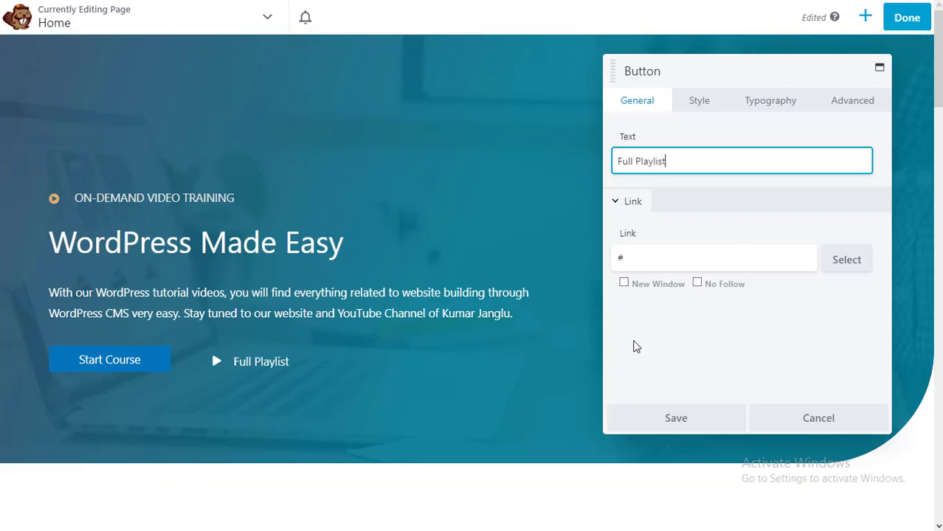
pyautogui.click(674, 417)
# - Relabel the Start Course button to 'All About WordPress' and save
pyautogui.moveTo(137, 366)
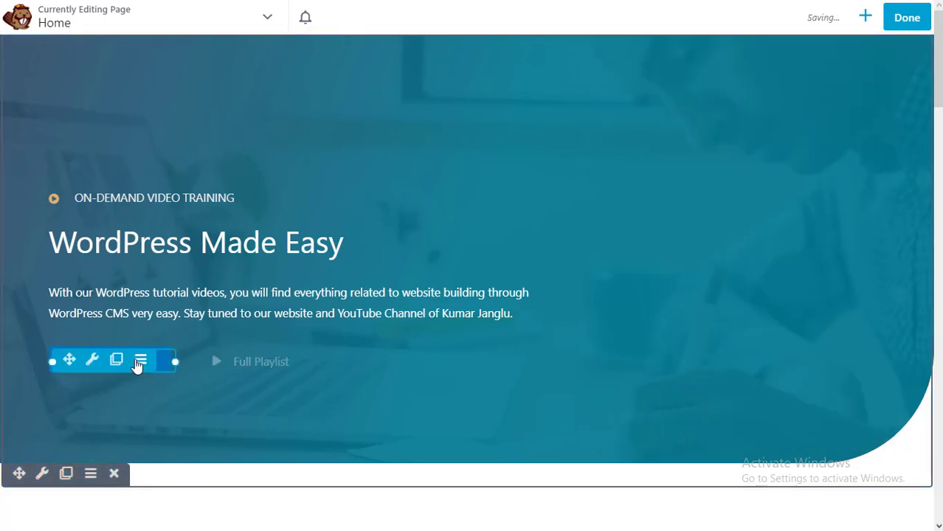
pyautogui.click(163, 360)
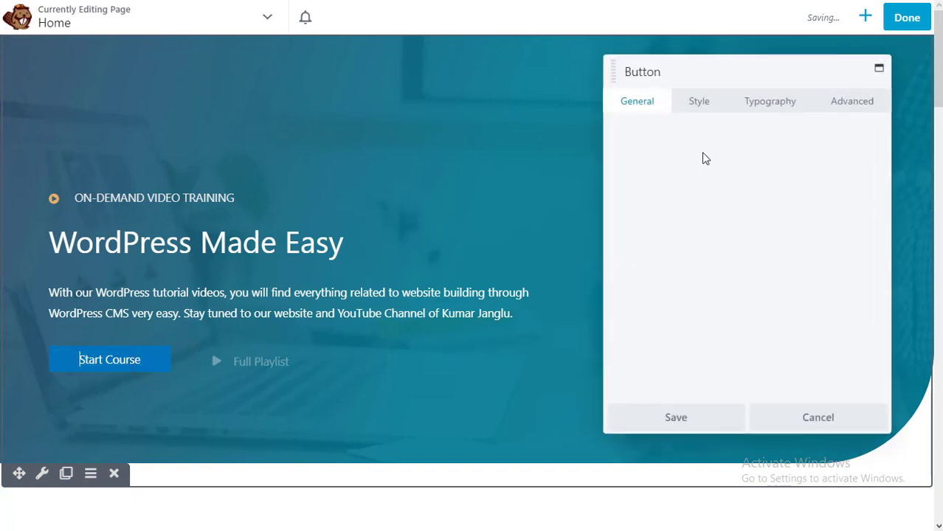
pyautogui.moveTo(691, 165); pyautogui.dragTo(651, 162)
pyautogui.moveTo(578, 167); pyautogui.dragTo(565, 173)
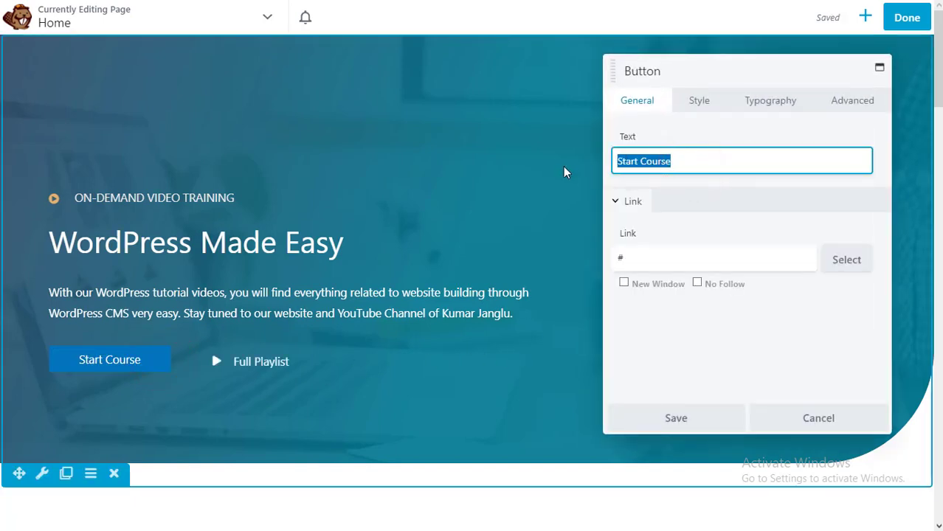
pyautogui.write('All About ')
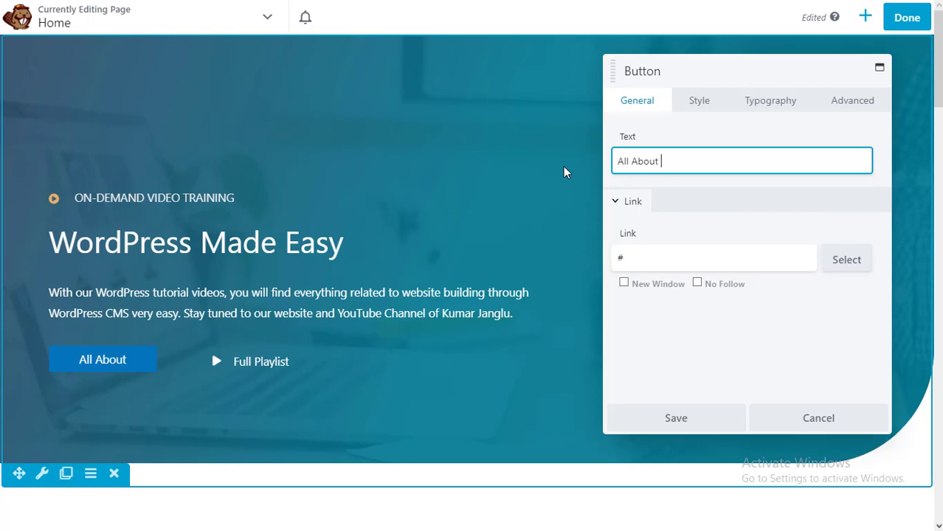
pyautogui.write('WordPress')
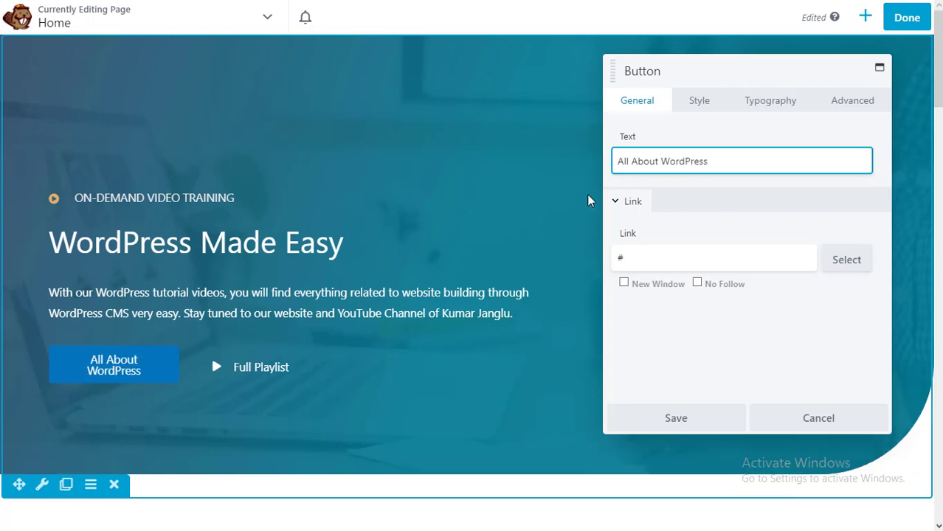
pyautogui.click(676, 417)
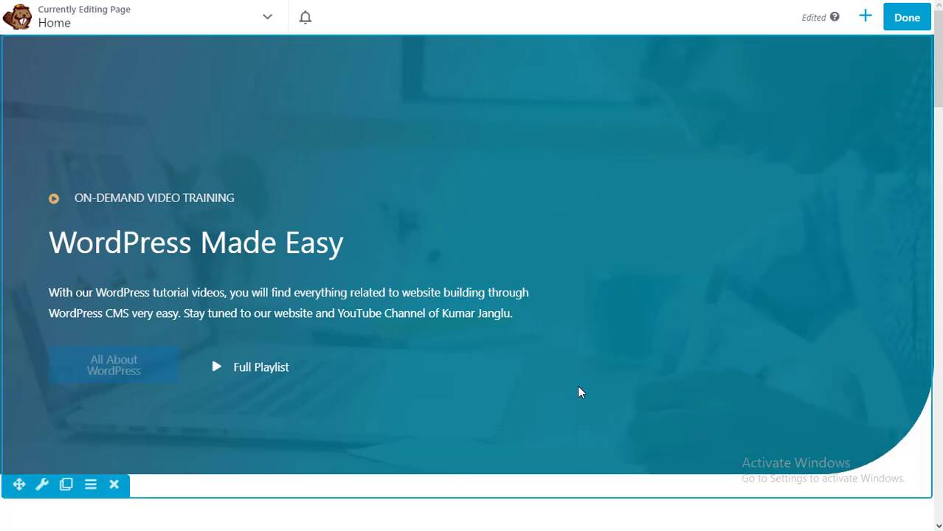
# - Retitle the tagline item 'World's Largest WordPress Video Trutorials for Beginners only', link it to the tutor's website, and save
pyautogui.click(194, 197)
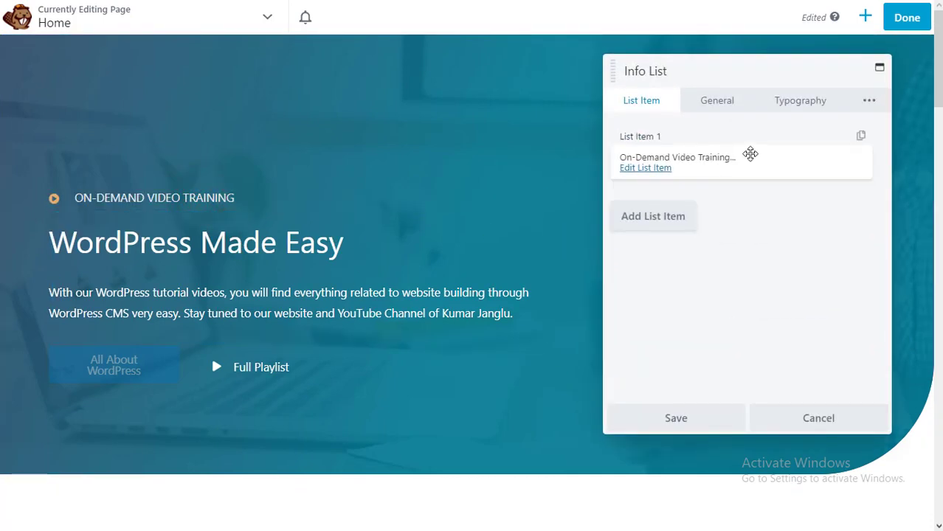
pyautogui.click(658, 168)
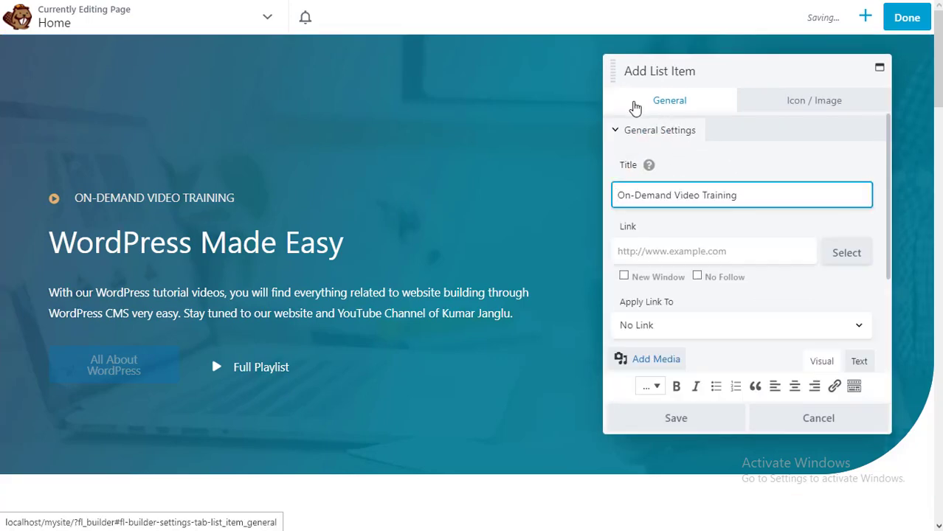
pyautogui.tripleClick(751, 195)
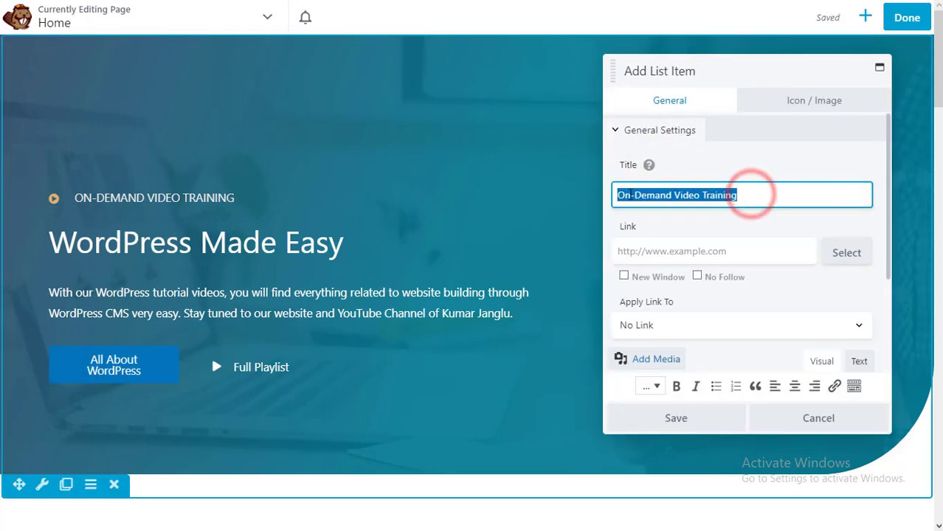
pyautogui.write('W')
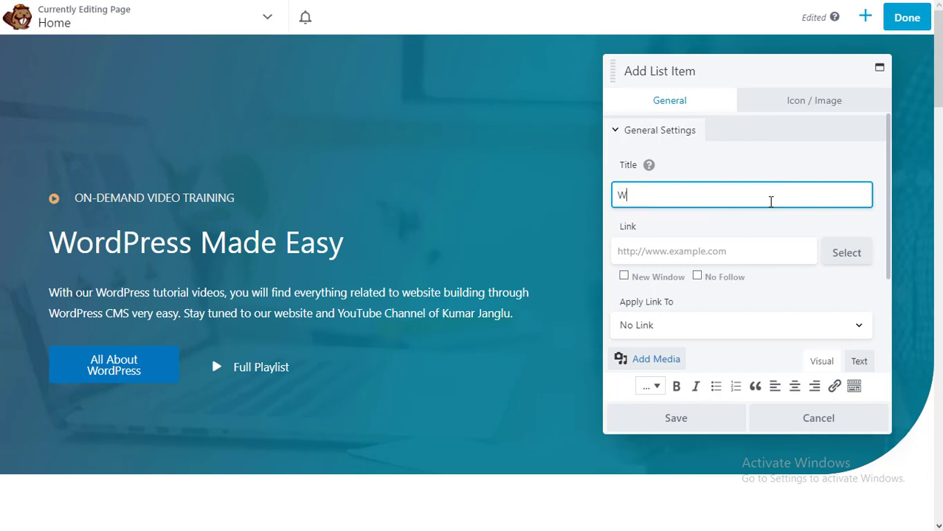
pyautogui.write("orld's Largest WordPress Video Trutorials for Beginners only")
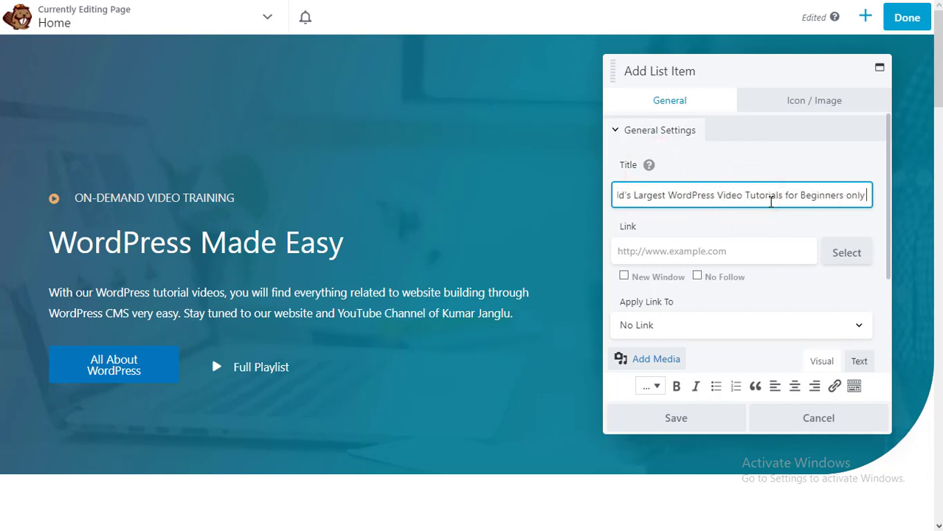
pyautogui.click(758, 242)
pyautogui.write('https://kumarjanglu.online')
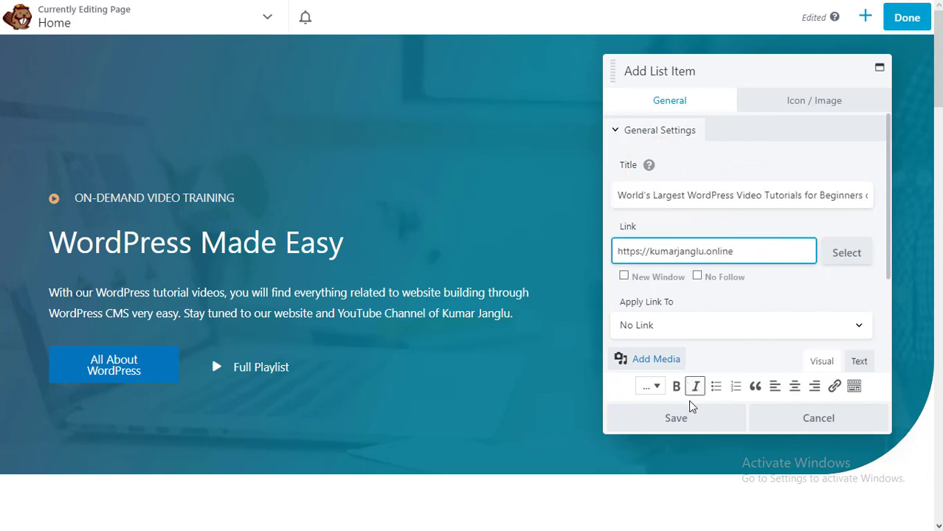
pyautogui.click(678, 418)
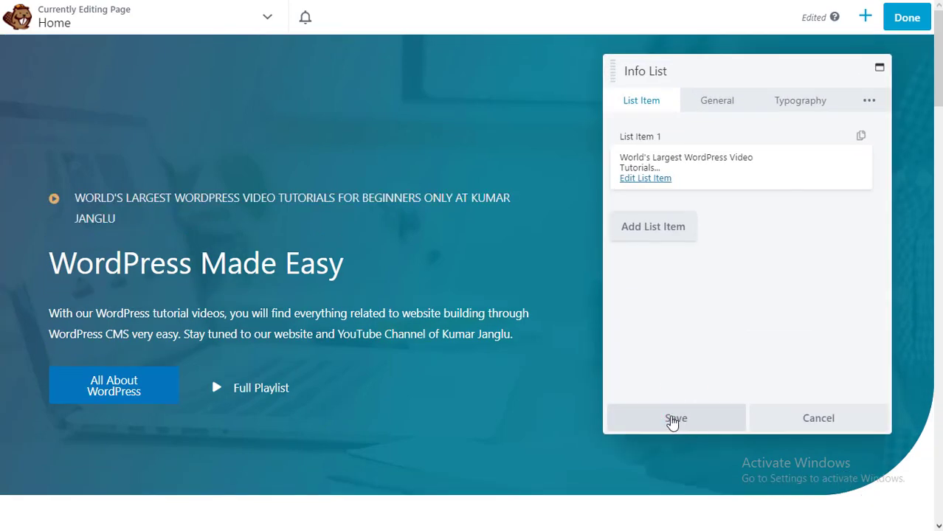
pyautogui.click(673, 418)
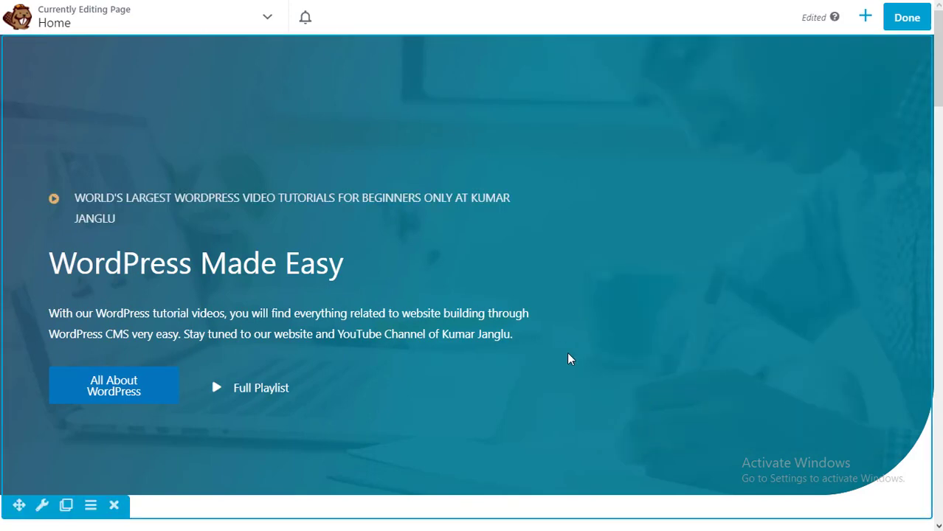
pyautogui.scroll(-5, 569, 360)
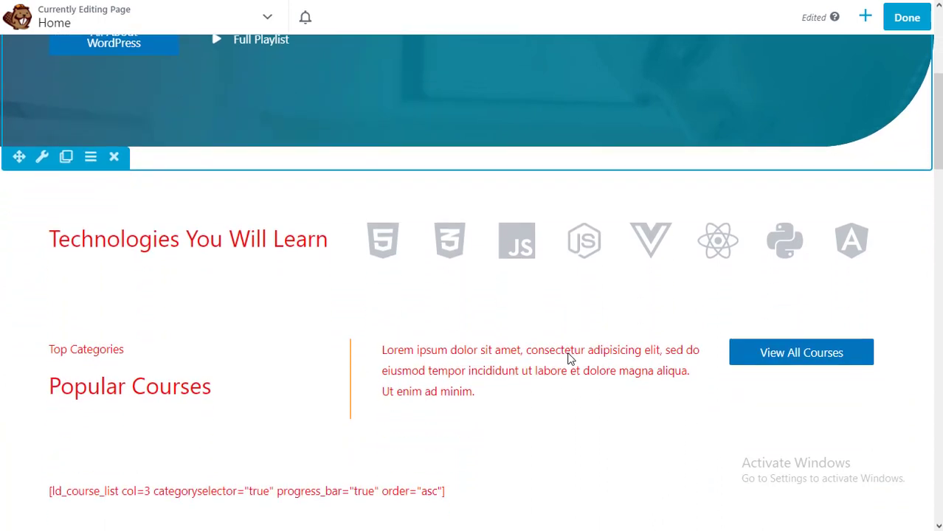
# - Link the Technologies You Will Learn heading to a YouTube channel URL
pyautogui.click(272, 233)
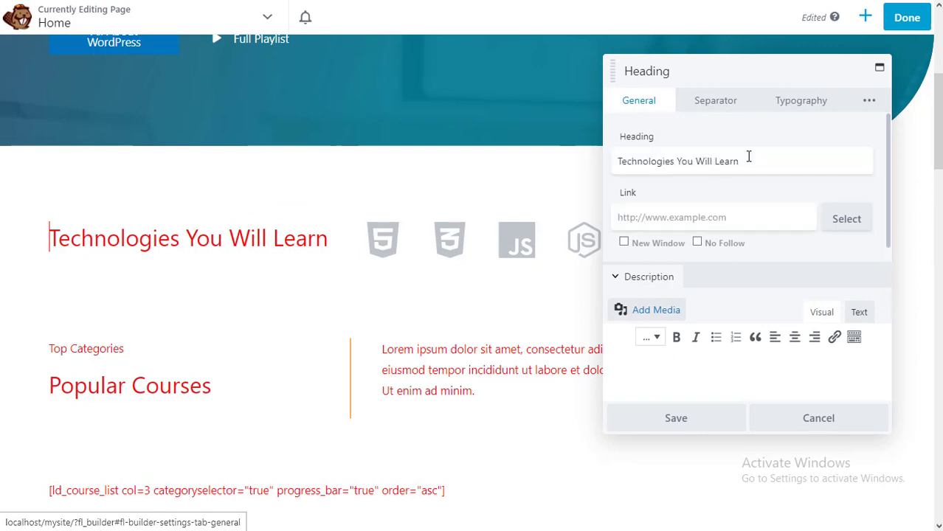
pyautogui.tripleClick(753, 158)
pyautogui.click(753, 158)
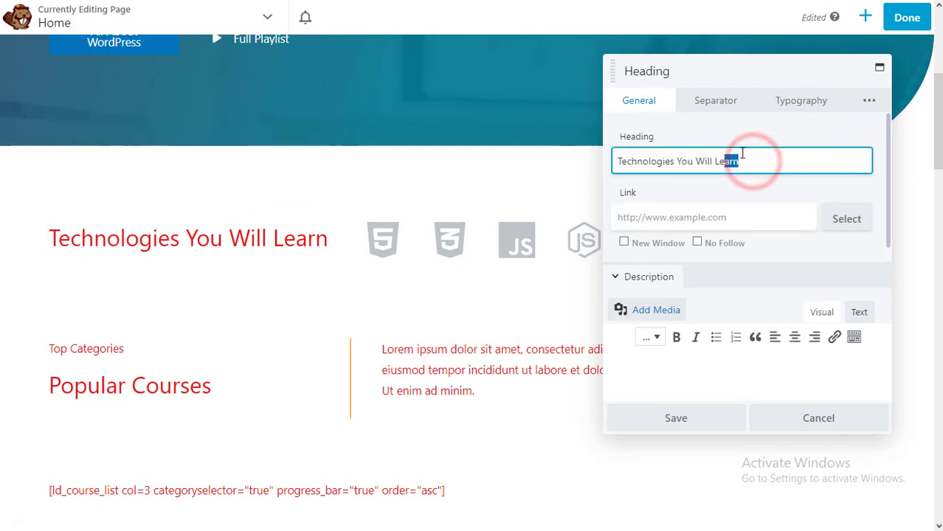
pyautogui.click(717, 217)
pyautogui.write('https:')
pyautogui.click(716, 216)
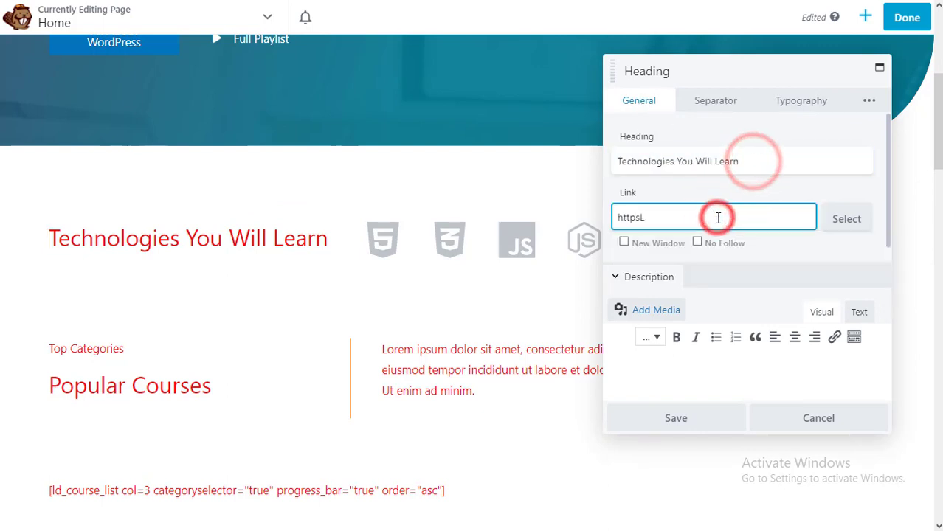
pyautogui.write('//youtube.com/kumarjanglu')
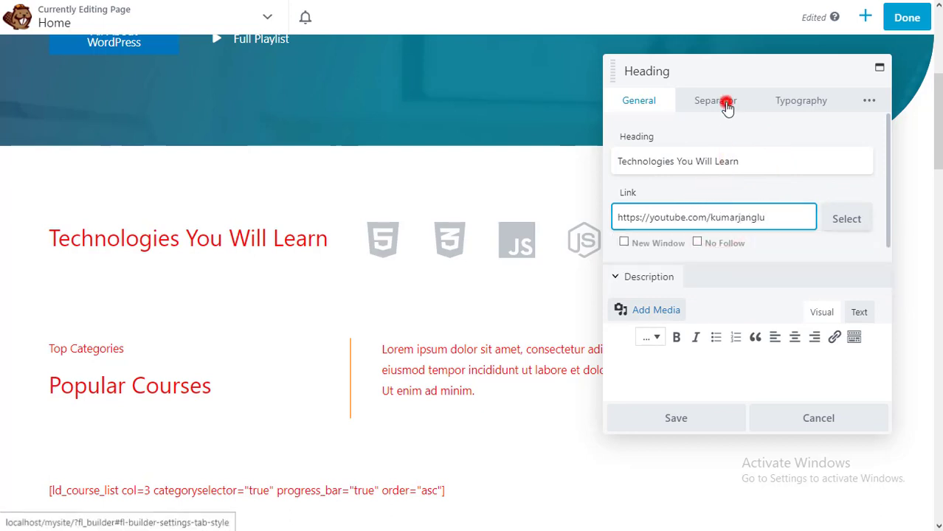
# - Set the heading's typography font weight to Bold
pyautogui.click(723, 103)
pyautogui.click(794, 102)
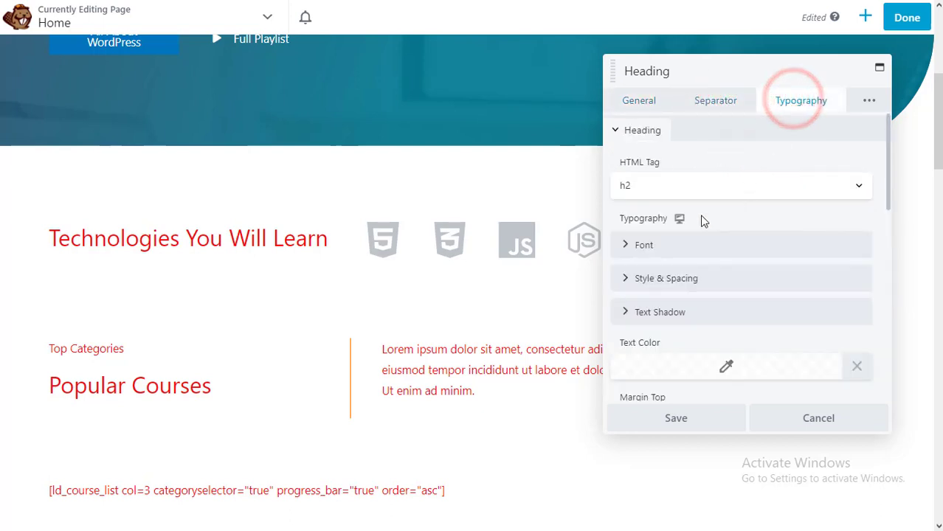
pyautogui.click(664, 244)
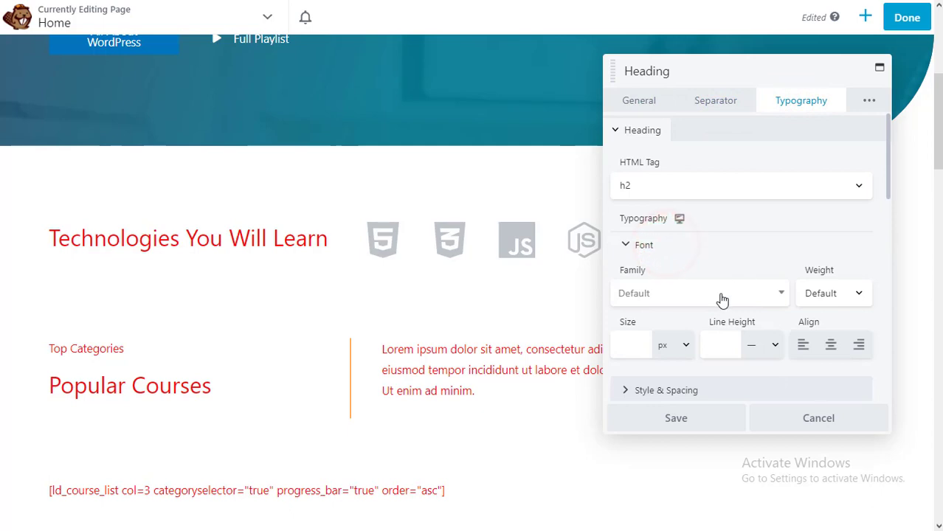
pyautogui.scroll(-3, 721, 298)
pyautogui.scroll(1, 765, 276)
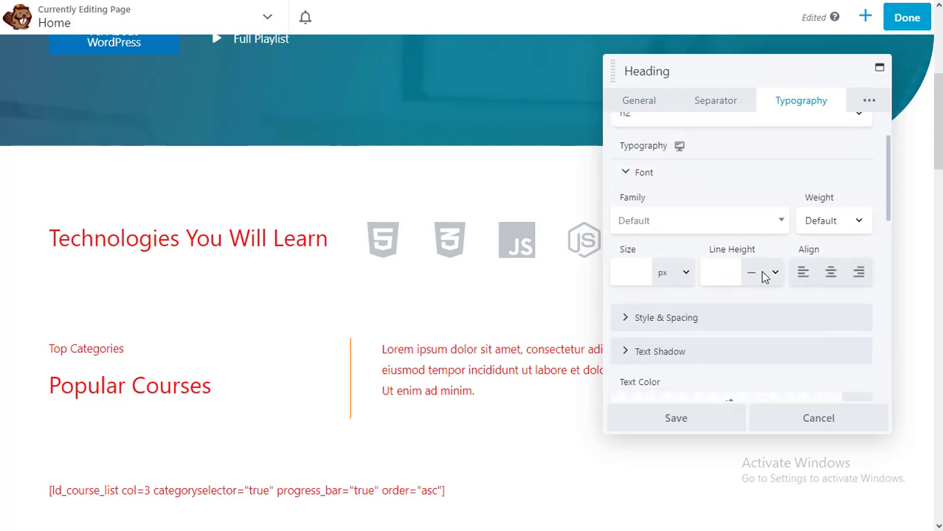
pyautogui.click(836, 225)
pyautogui.click(830, 333)
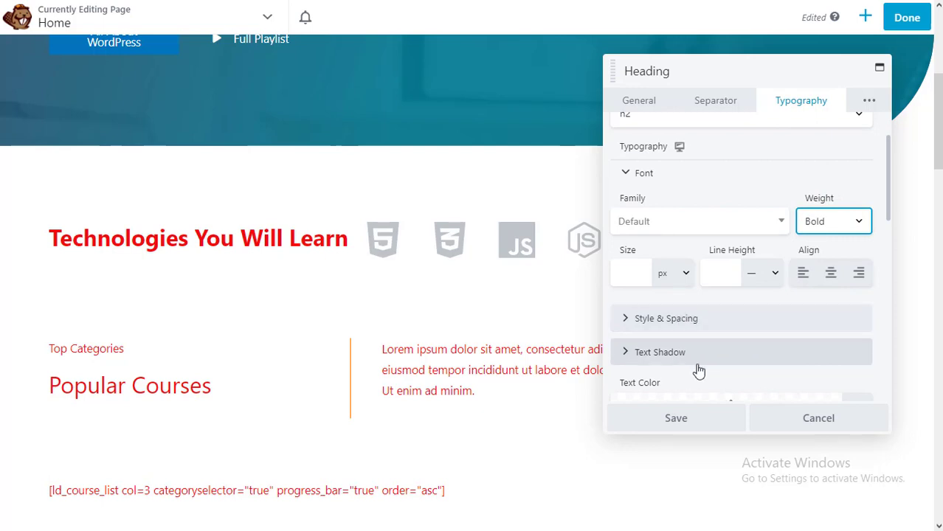
# - Make the heading text colour black (#000000) and save the changes
pyautogui.scroll(-2, 697, 371)
pyautogui.click(727, 267)
pyautogui.moveTo(751, 349); pyautogui.dragTo(856, 459)
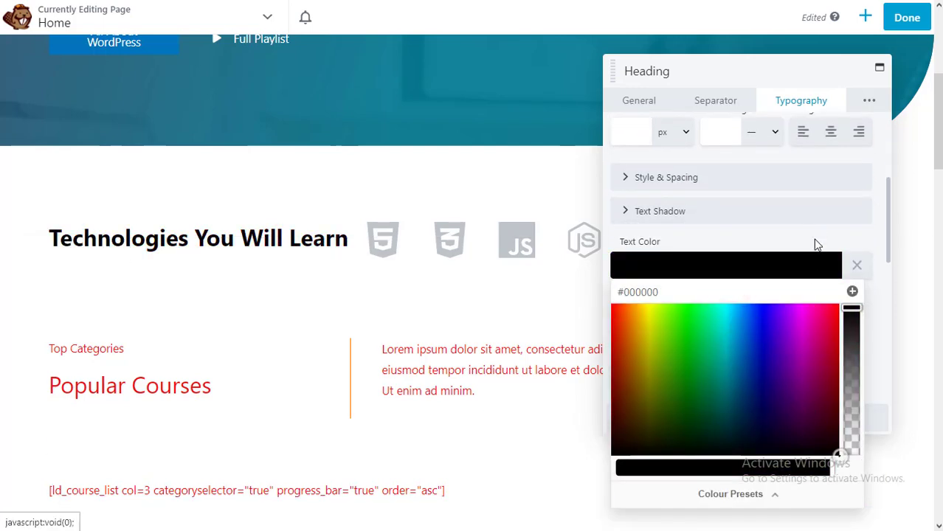
pyautogui.click(814, 242)
pyautogui.scroll(-2, 766, 337)
pyautogui.scroll(2, 768, 340)
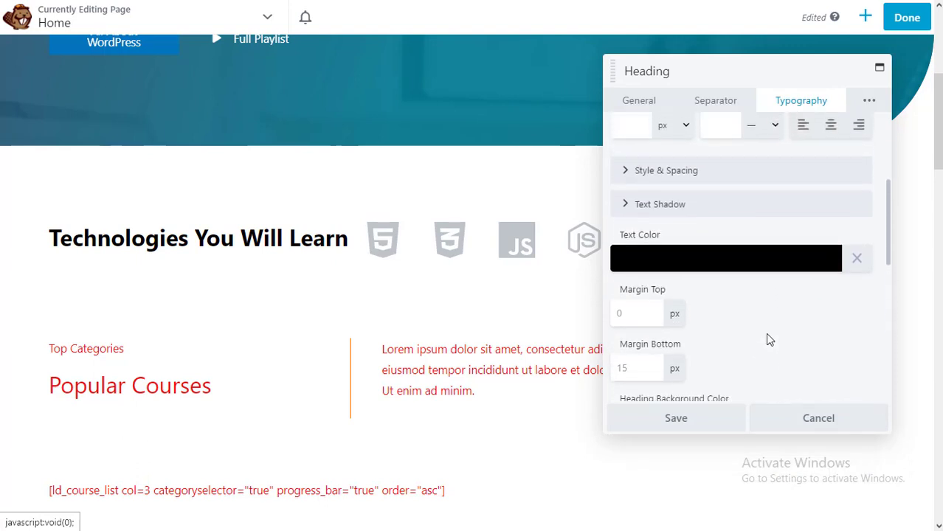
pyautogui.scroll(-2, 767, 338)
pyautogui.scroll(3, 758, 289)
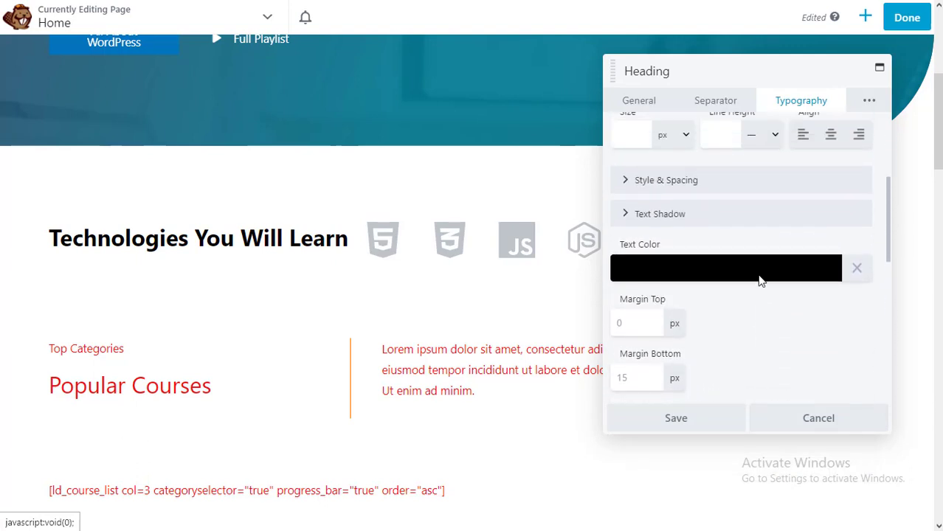
pyautogui.scroll(2, 758, 275)
pyautogui.click(684, 417)
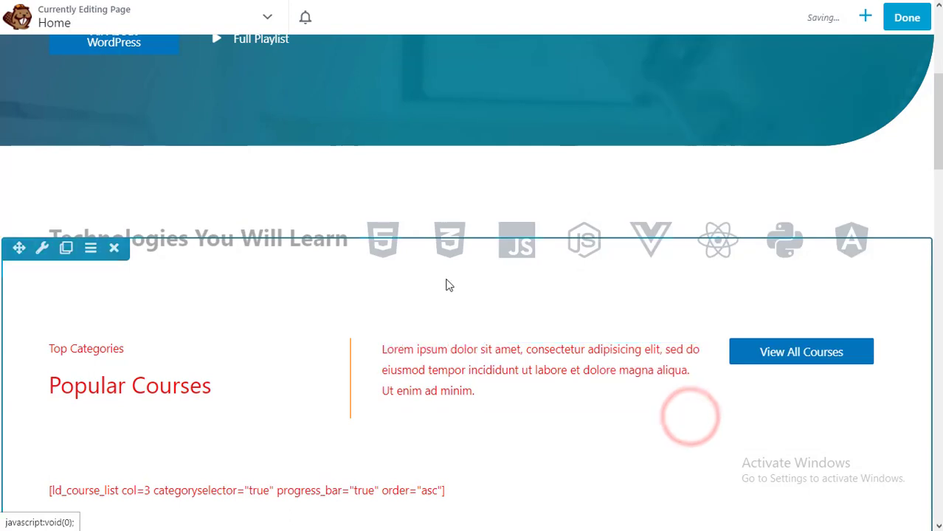
# - Open the HTML5 logo module's settings and keep its image type as Photo
pyautogui.click(396, 255)
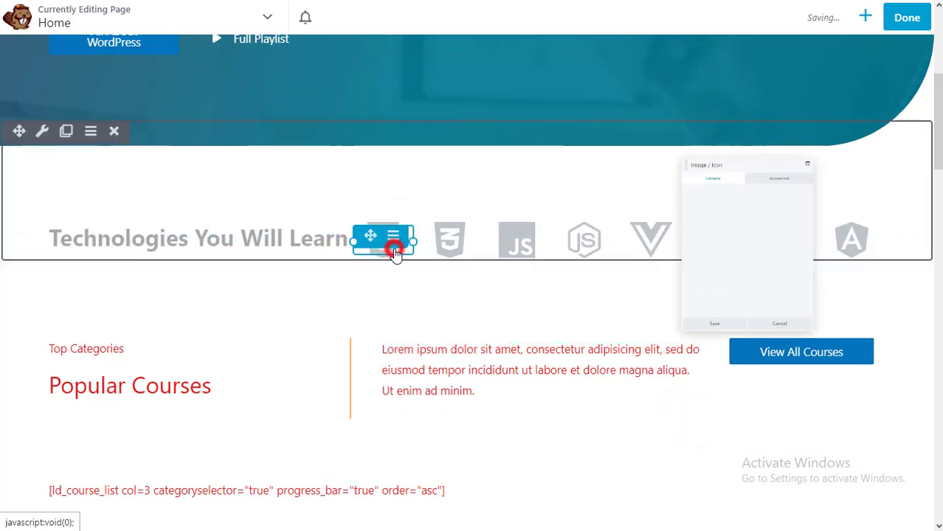
pyautogui.click(709, 192)
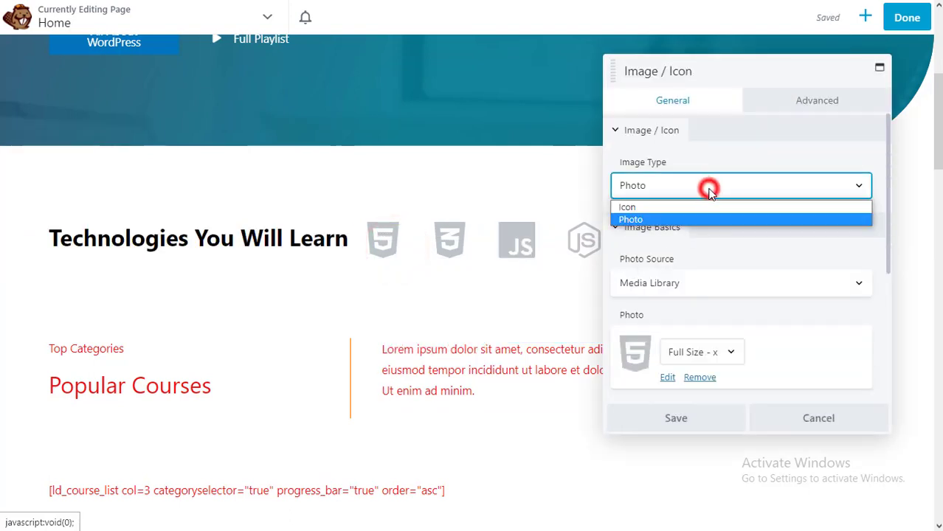
pyautogui.click(685, 215)
pyautogui.scroll(-3, 699, 265)
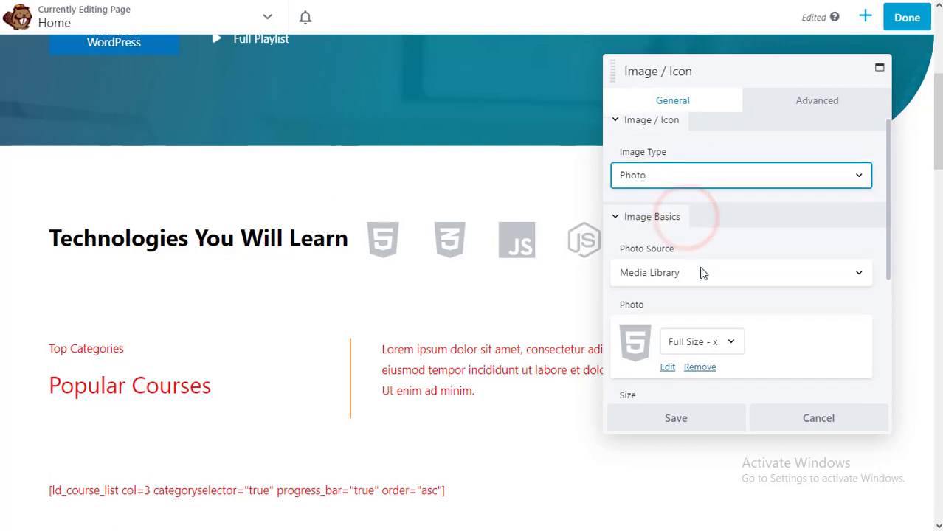
pyautogui.scroll(3, 745, 259)
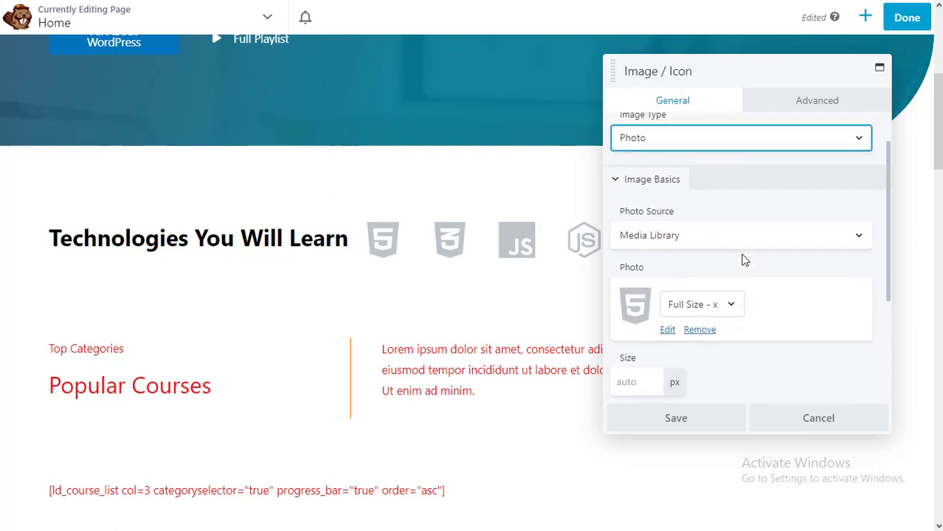
pyautogui.click(745, 262)
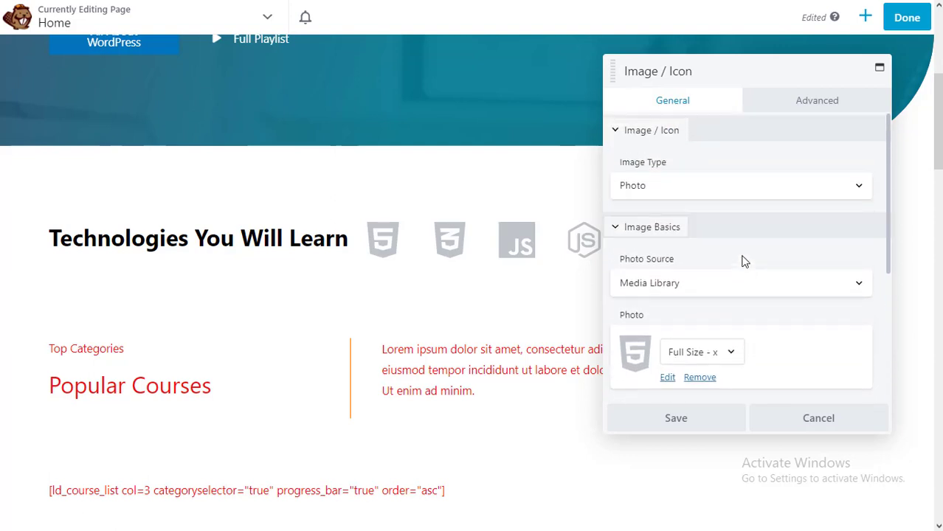
pyautogui.scroll(-3, 700, 288)
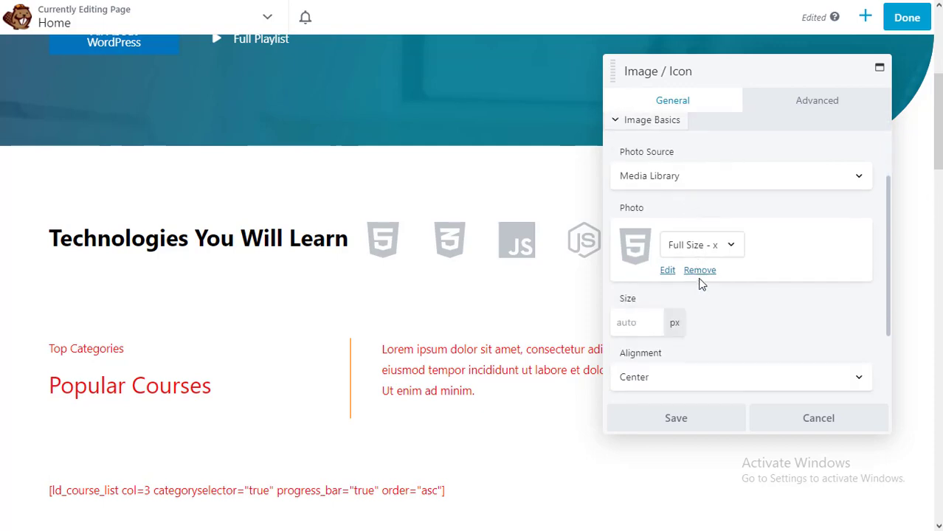
# - Replace the HTML5 photo with the WordPress logo from the media library and save
pyautogui.click(700, 271)
pyautogui.click(653, 235)
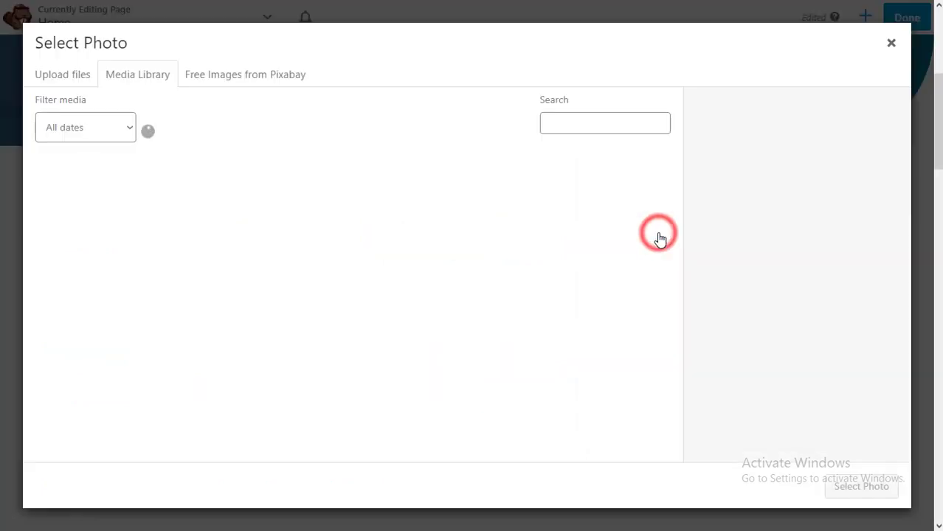
pyautogui.click(71, 78)
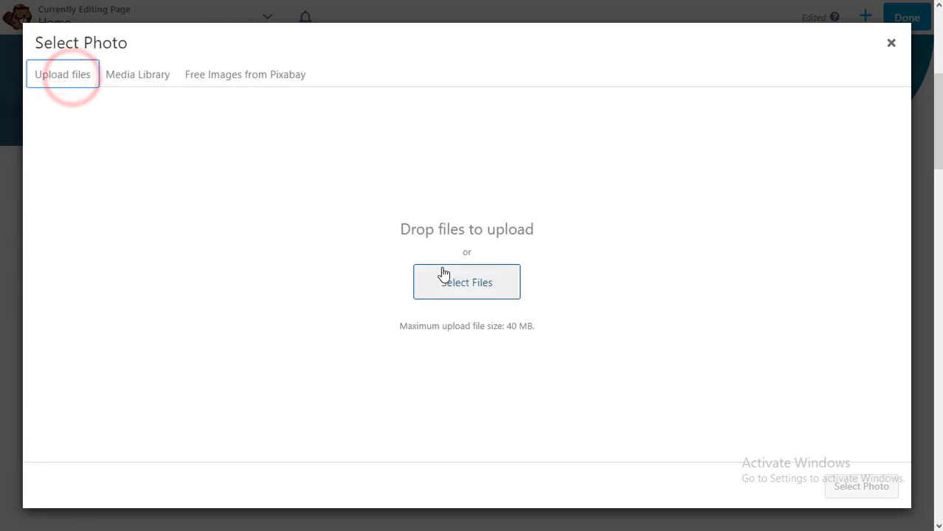
pyautogui.click(275, 89)
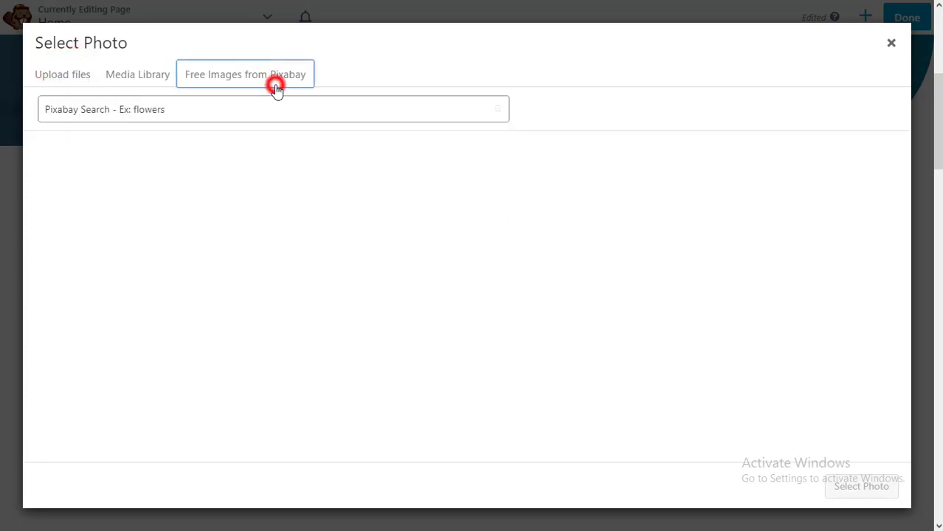
pyautogui.click(62, 82)
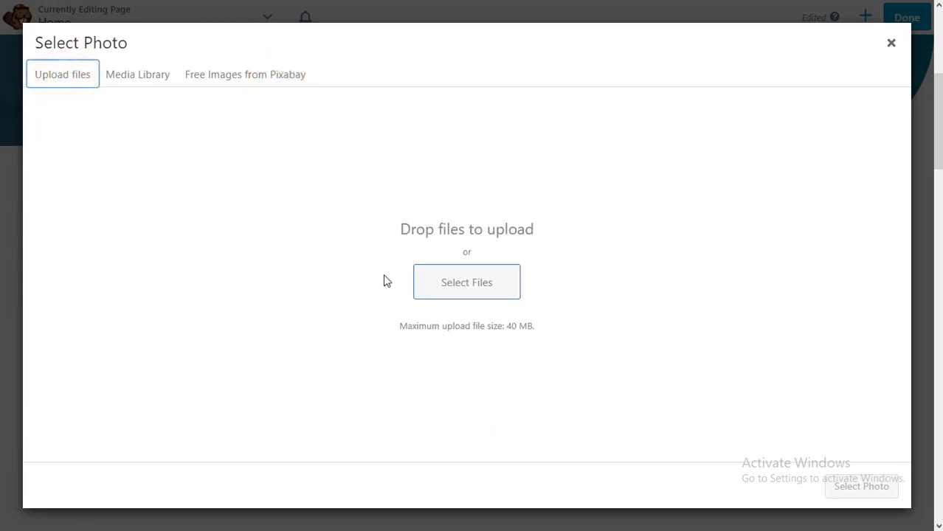
pyautogui.click(449, 285)
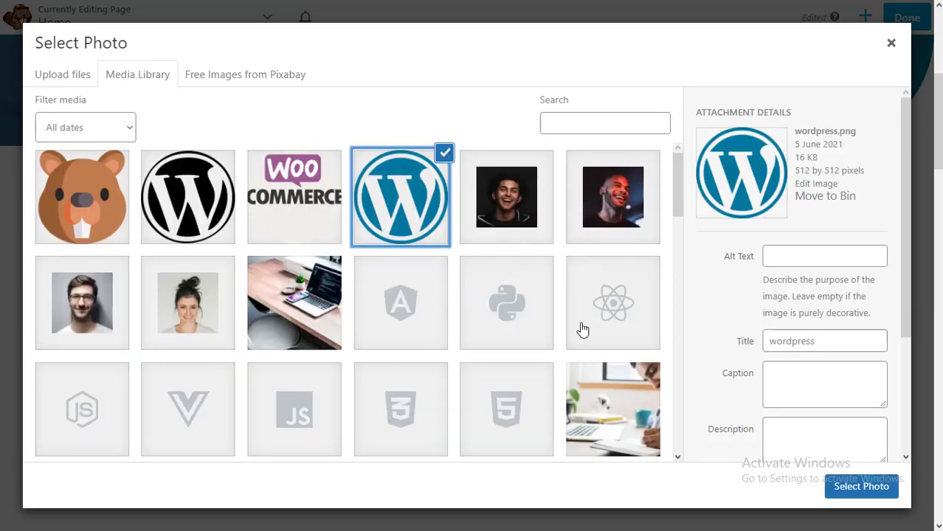
pyautogui.click(859, 489)
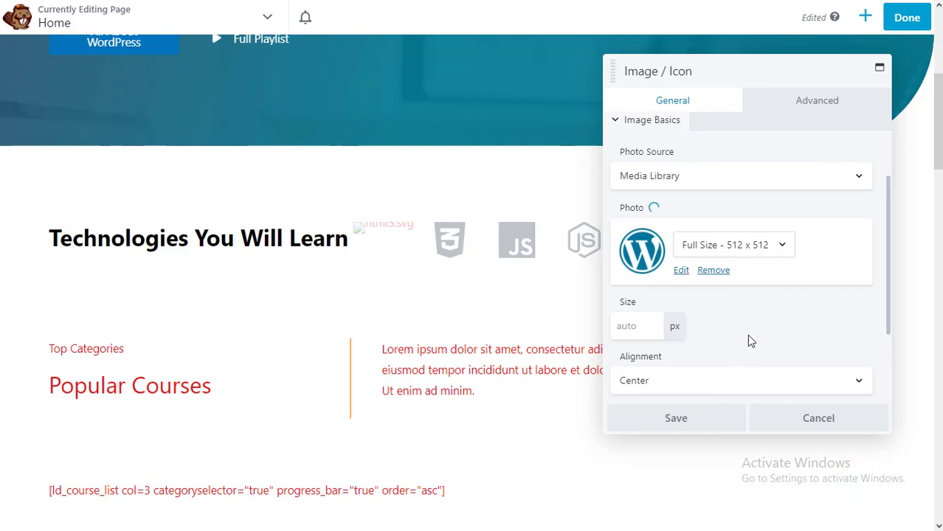
pyautogui.scroll(-1, 768, 321)
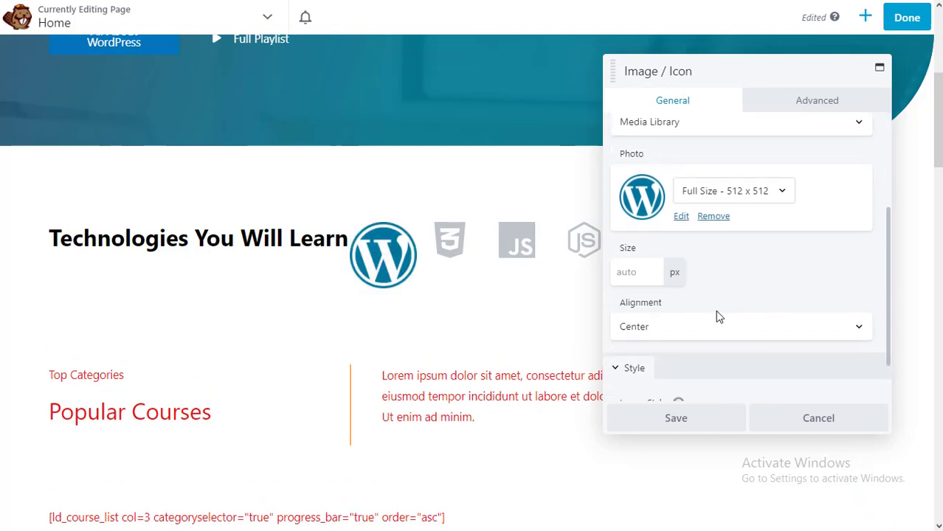
pyautogui.scroll(-2, 721, 375)
pyautogui.click(684, 422)
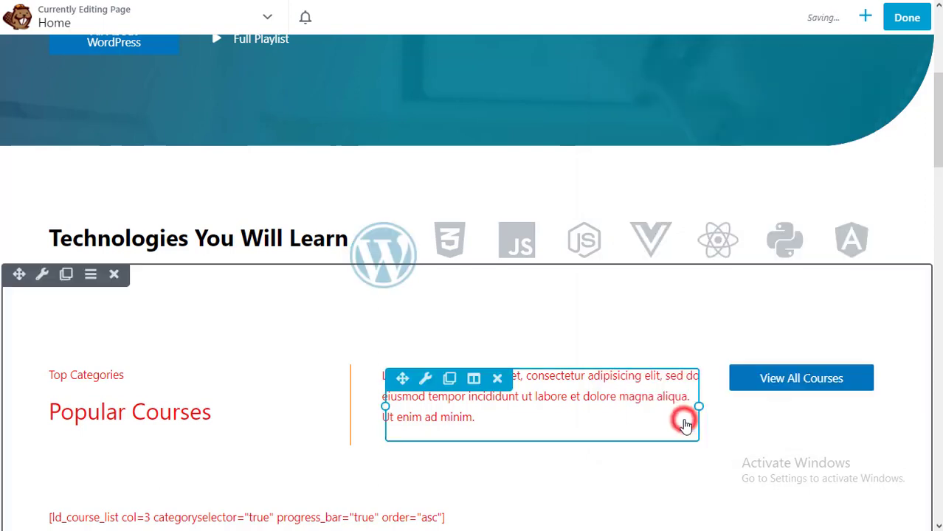
# - Replace the CSS3 logo with the WooCommerce image and save
pyautogui.click(463, 257)
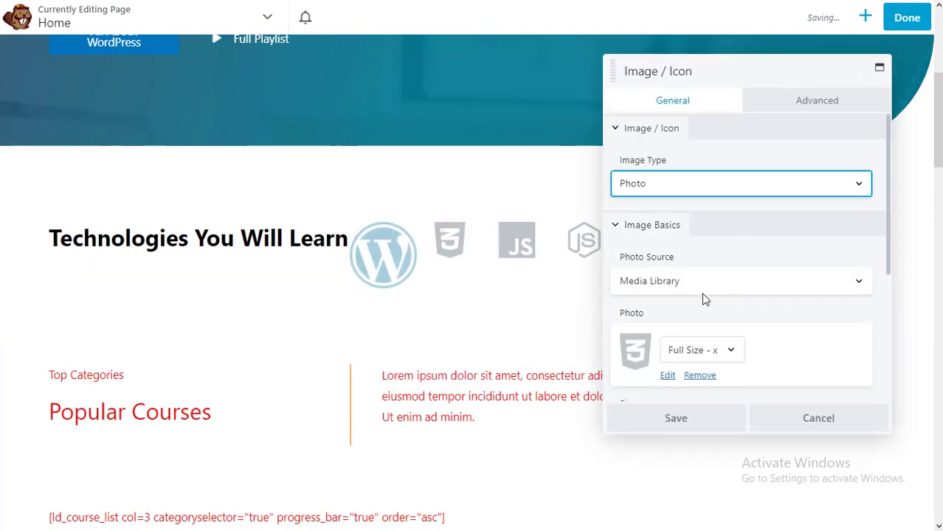
pyautogui.scroll(-1, 709, 298)
pyautogui.click(718, 277)
pyautogui.click(796, 274)
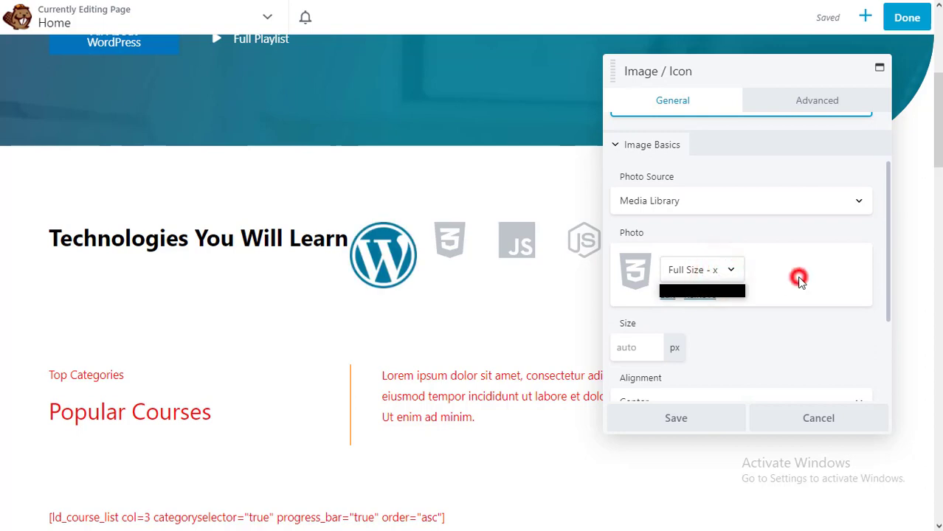
pyautogui.click(703, 296)
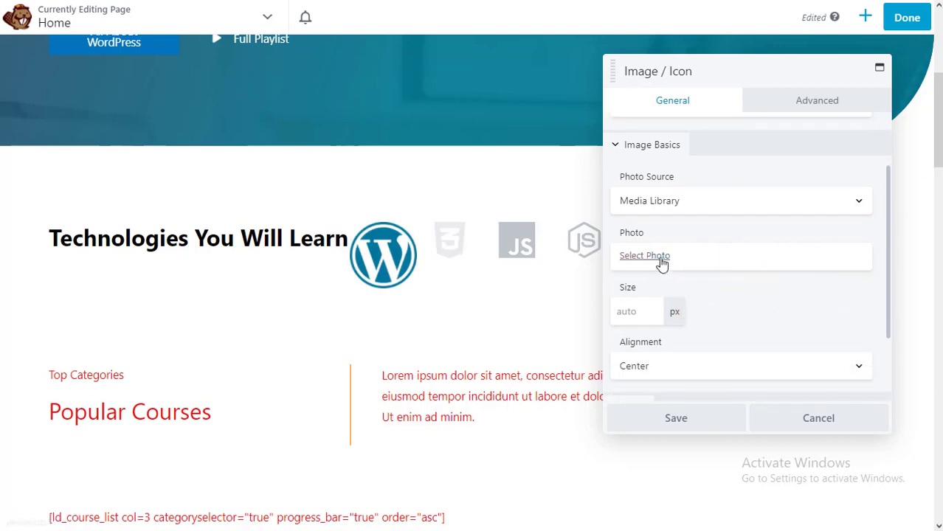
pyautogui.click(659, 256)
pyautogui.click(315, 192)
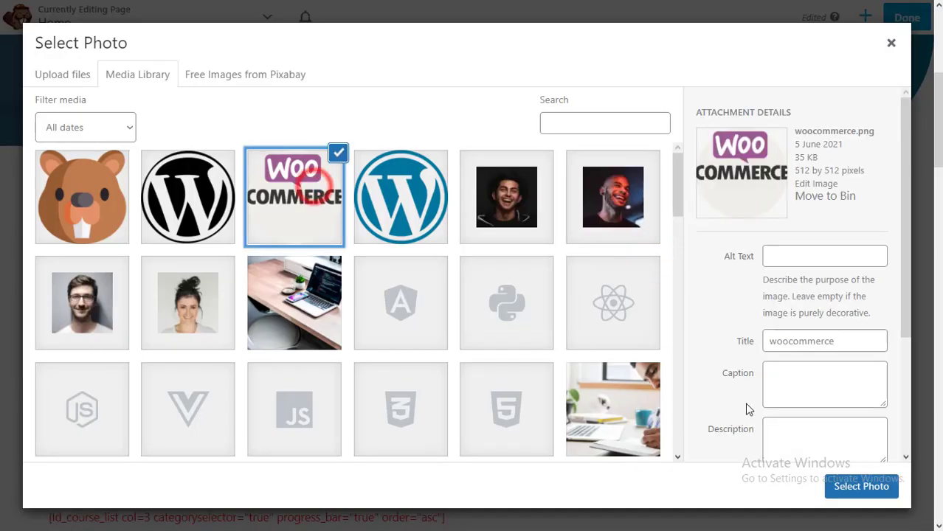
pyautogui.click(859, 485)
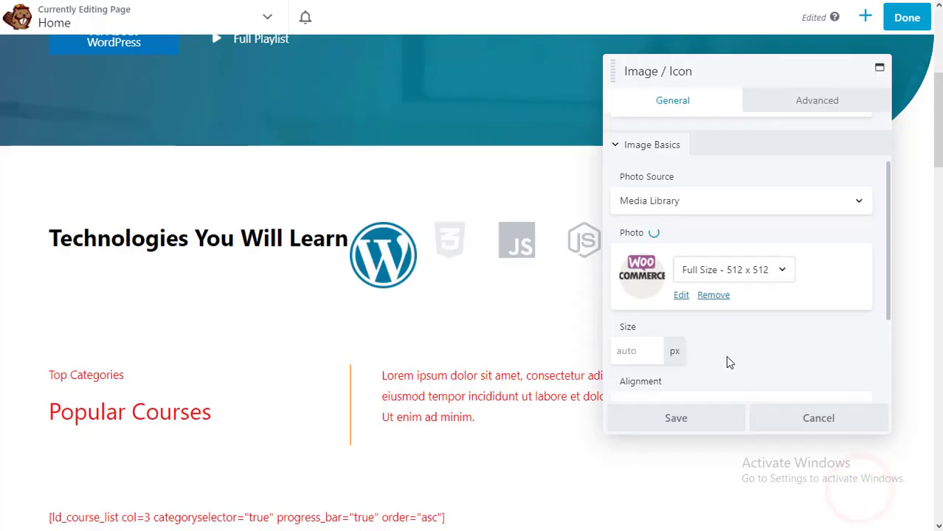
pyautogui.click(692, 419)
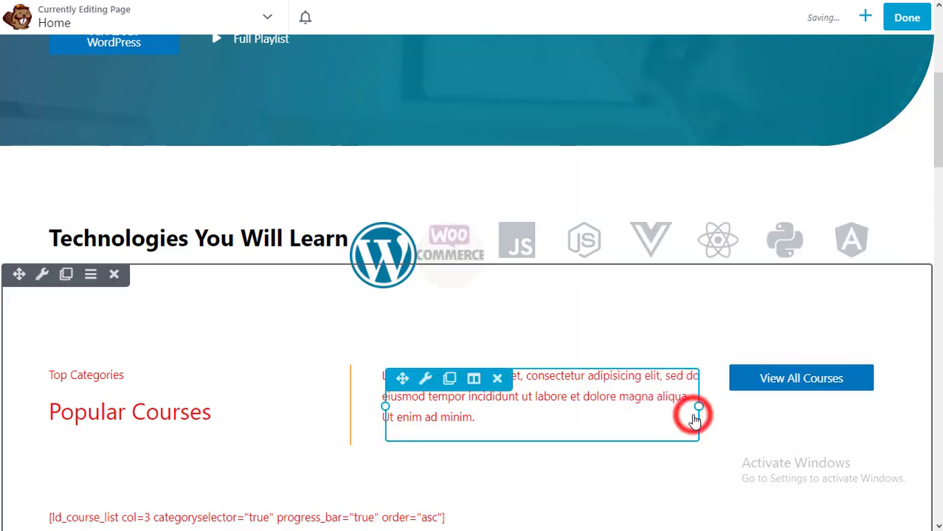
# - Replace the JS icon with the black WordPress logo and save
pyautogui.click(535, 261)
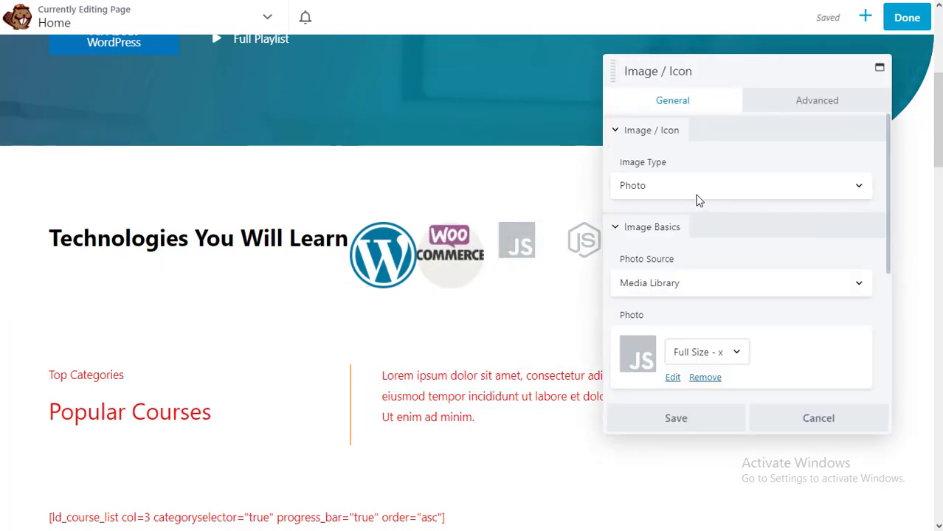
pyautogui.scroll(-3, 699, 278)
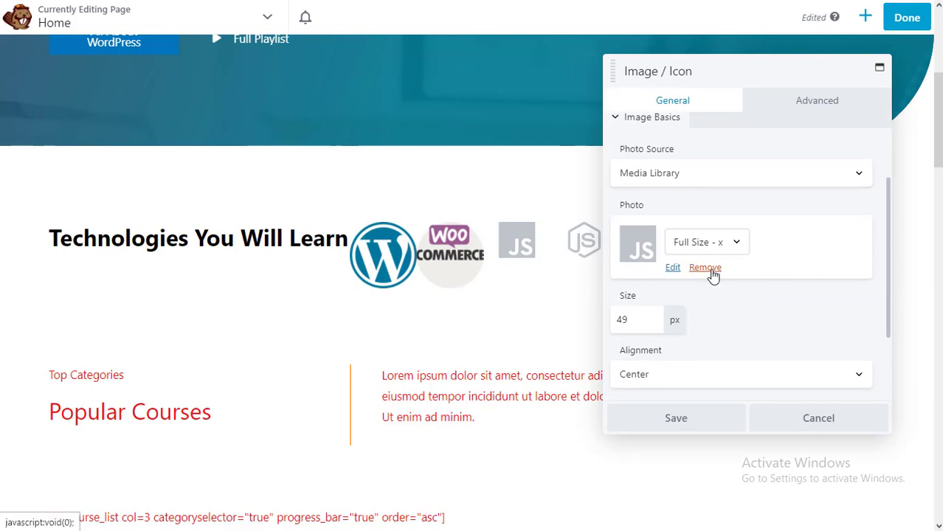
pyautogui.click(707, 267)
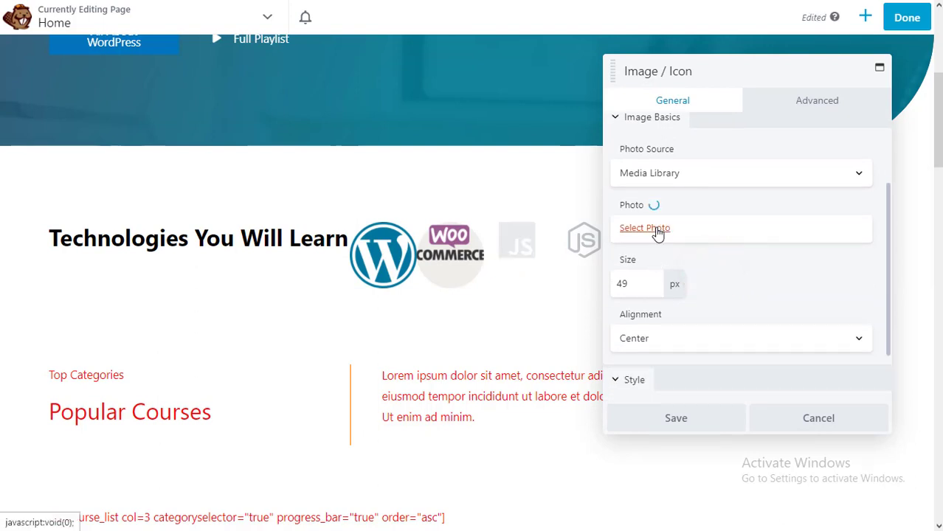
pyautogui.click(656, 229)
pyautogui.click(219, 203)
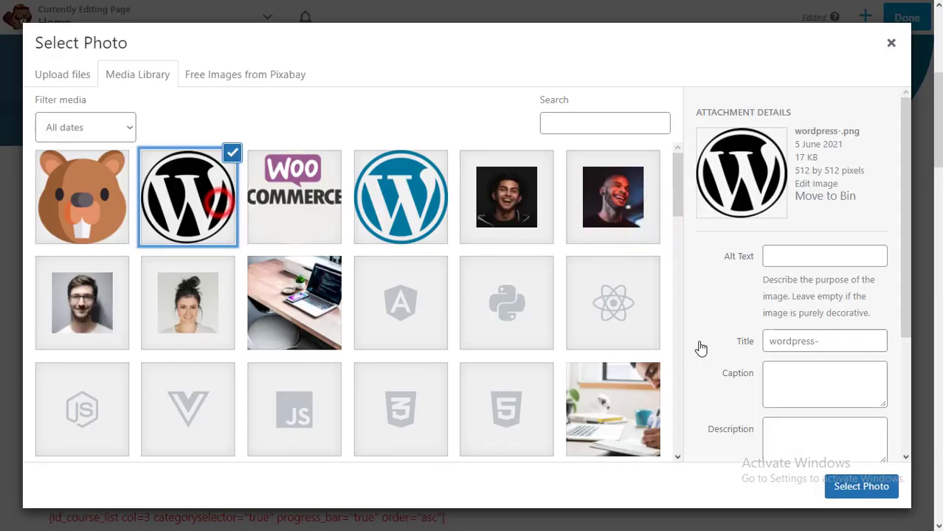
pyautogui.click(861, 486)
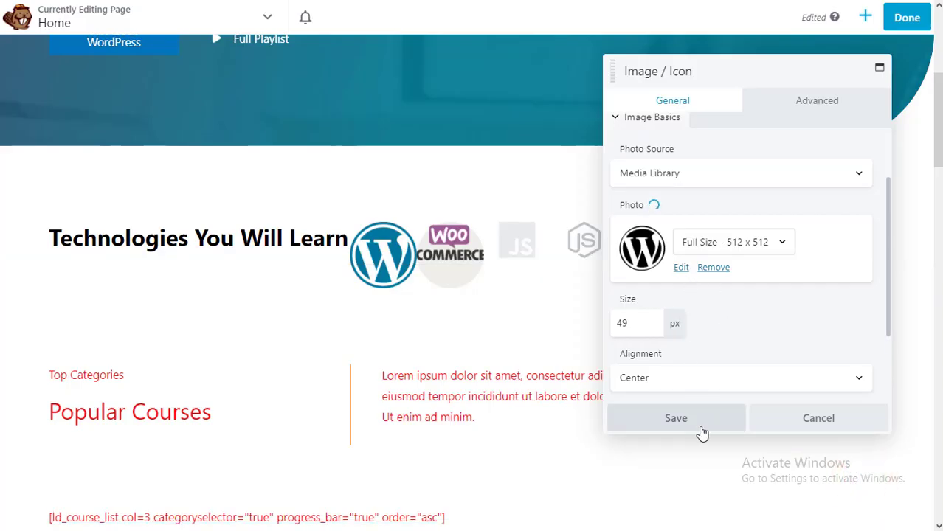
pyautogui.click(676, 418)
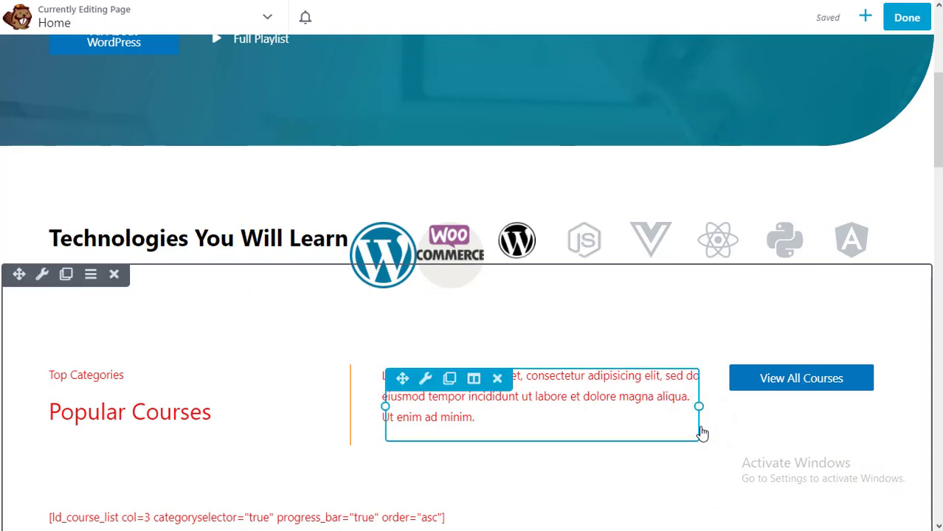
pyautogui.click(600, 253)
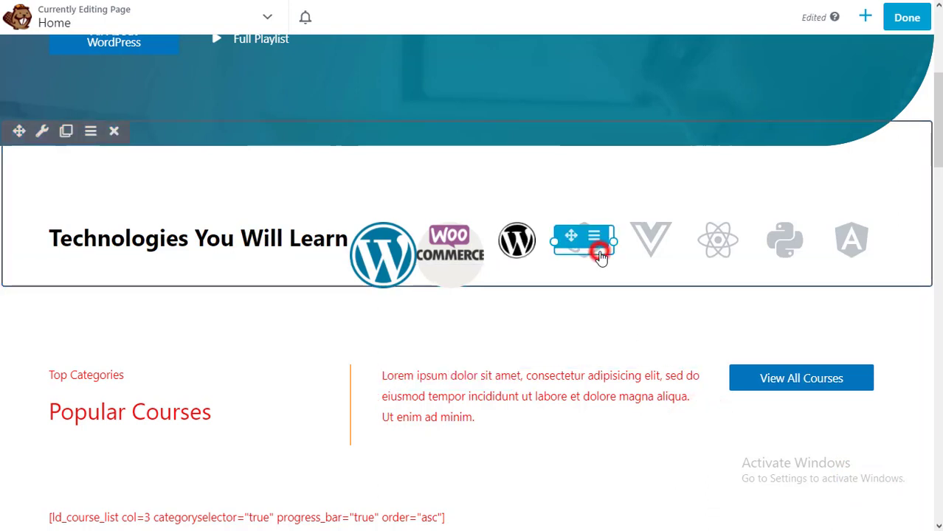
# - Swap the Node.js icon for the beaver image at 50 px size and save
pyautogui.scroll(-2, 713, 265)
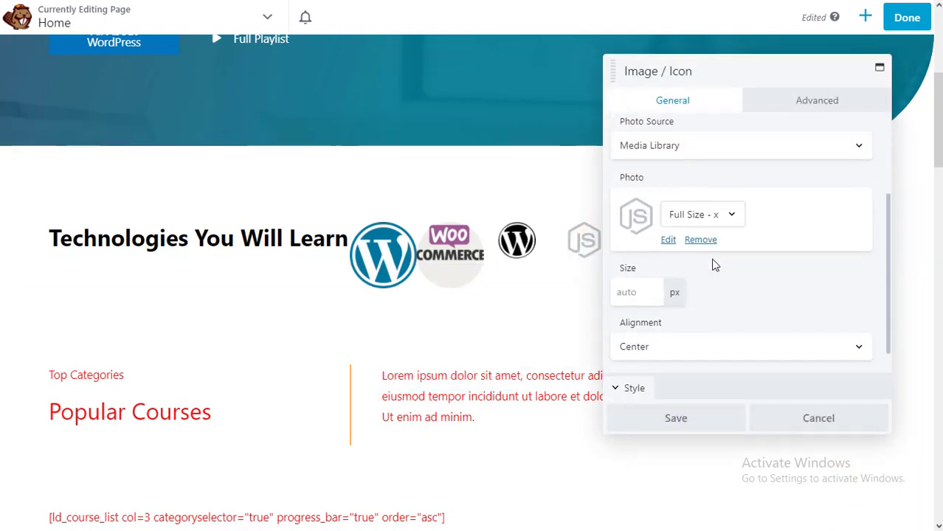
pyautogui.click(725, 219)
pyautogui.click(786, 226)
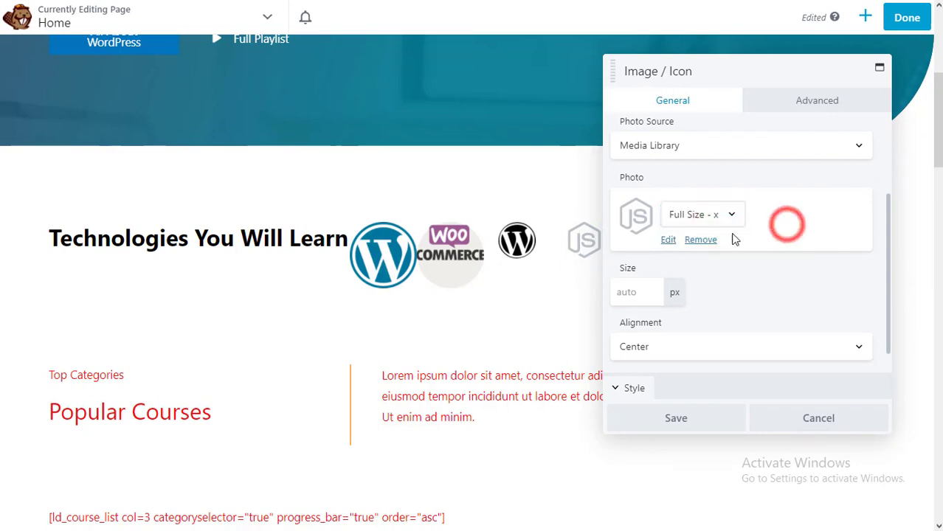
pyautogui.click(705, 241)
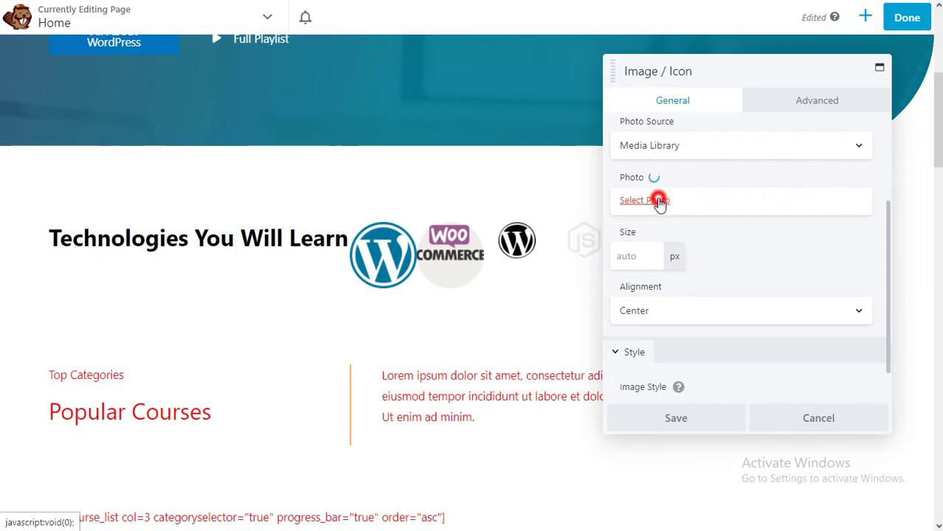
pyautogui.click(659, 201)
pyautogui.click(106, 193)
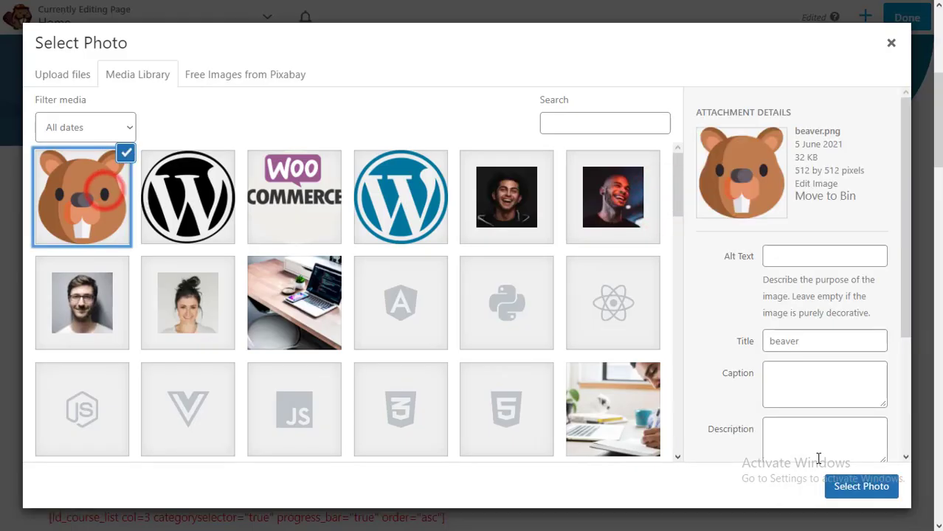
pyautogui.click(834, 487)
pyautogui.click(644, 297)
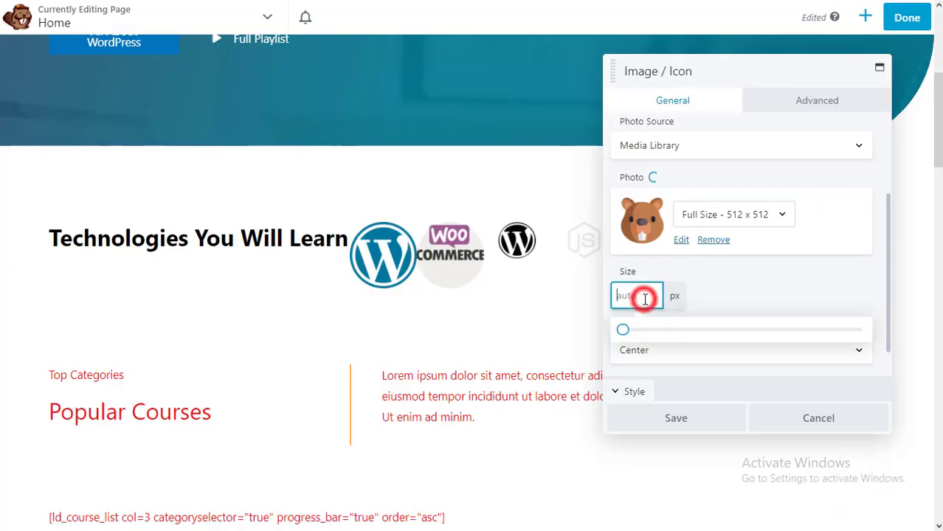
pyautogui.write('4')
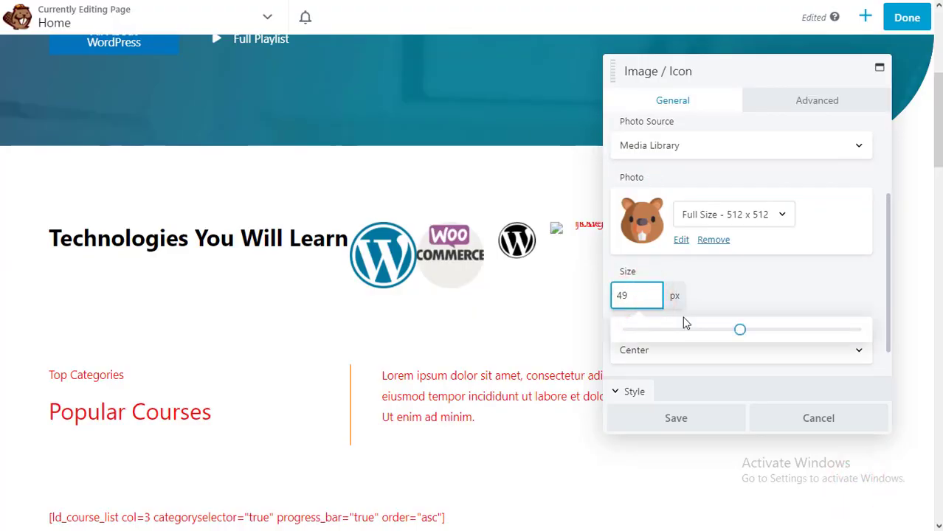
pyautogui.write('9')
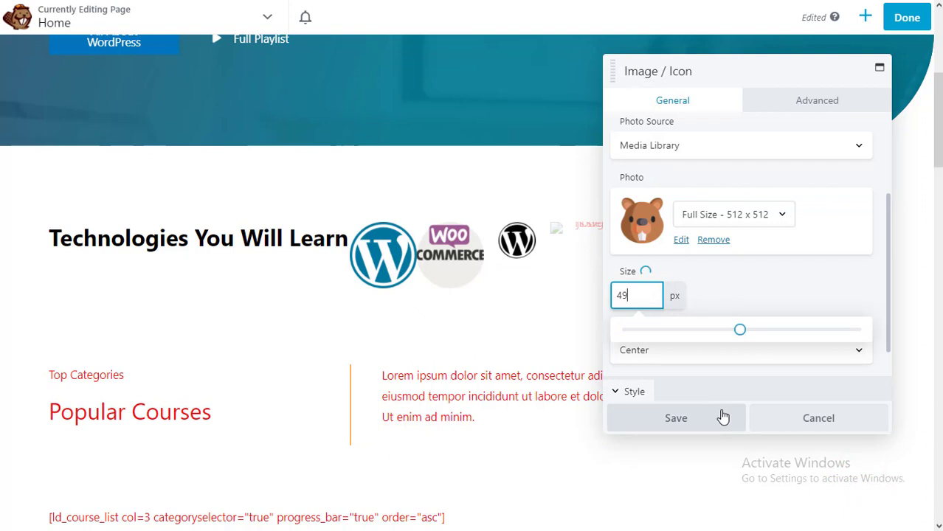
pyautogui.press('Up')
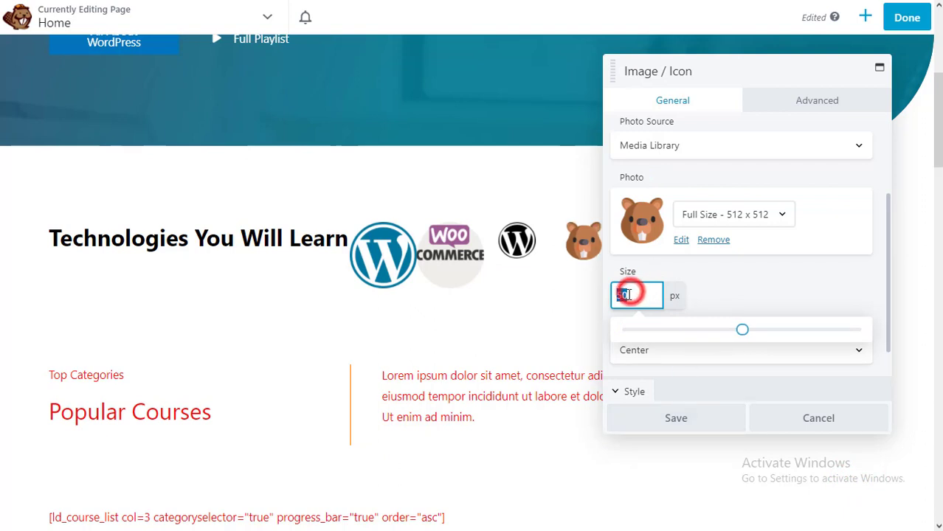
pyautogui.click(659, 416)
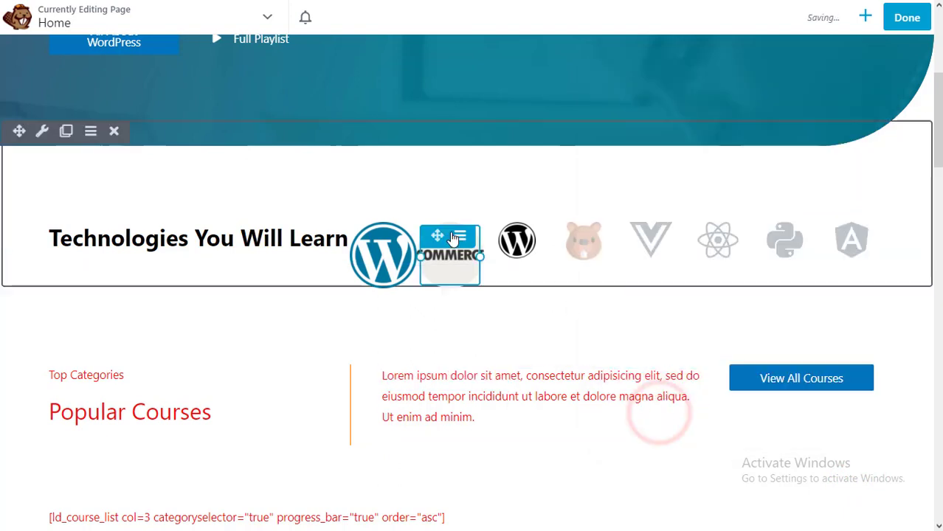
# - Resize the WooCommerce and blue WordPress icons to 50 px and save each
pyautogui.click(468, 255)
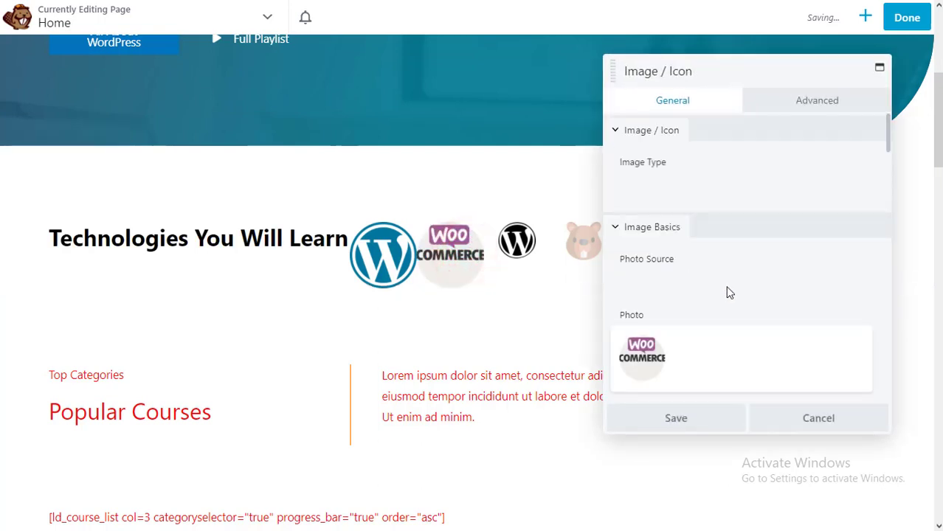
pyautogui.scroll(-2, 702, 298)
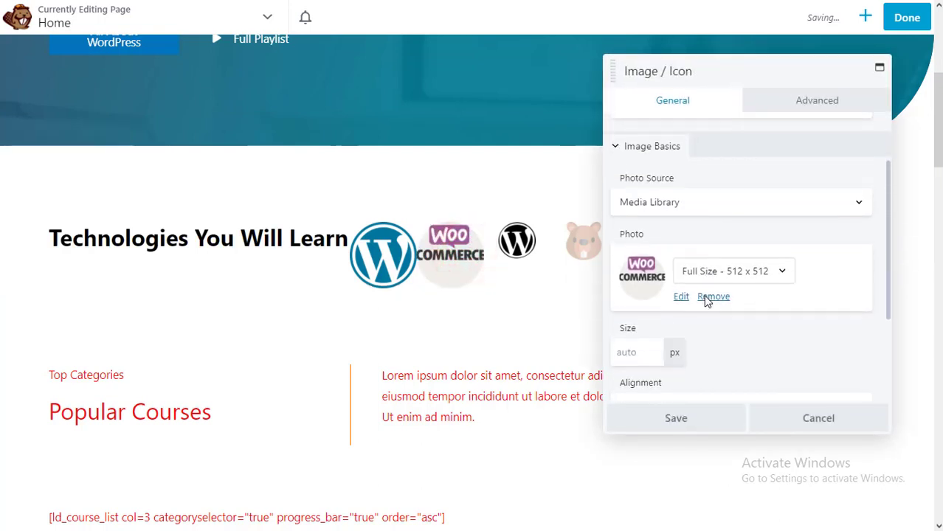
pyautogui.click(641, 340)
pyautogui.write('50')
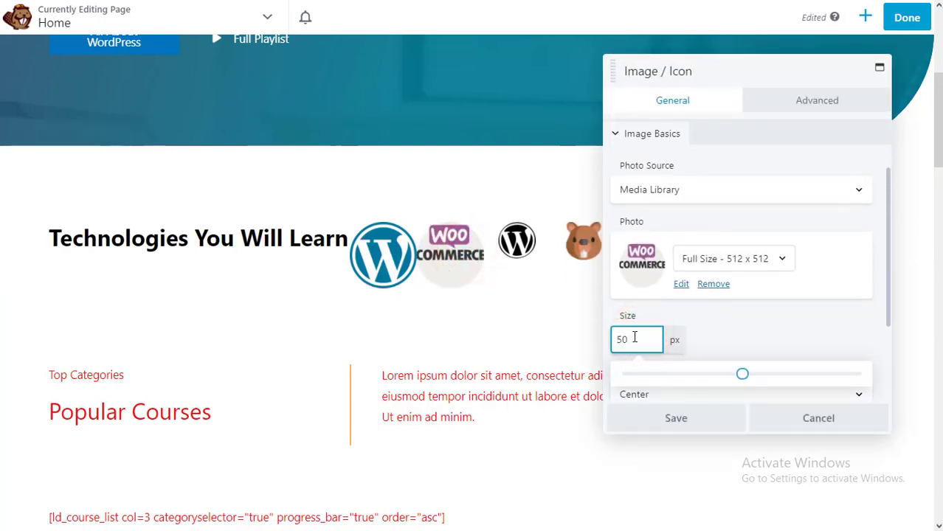
pyautogui.click(675, 418)
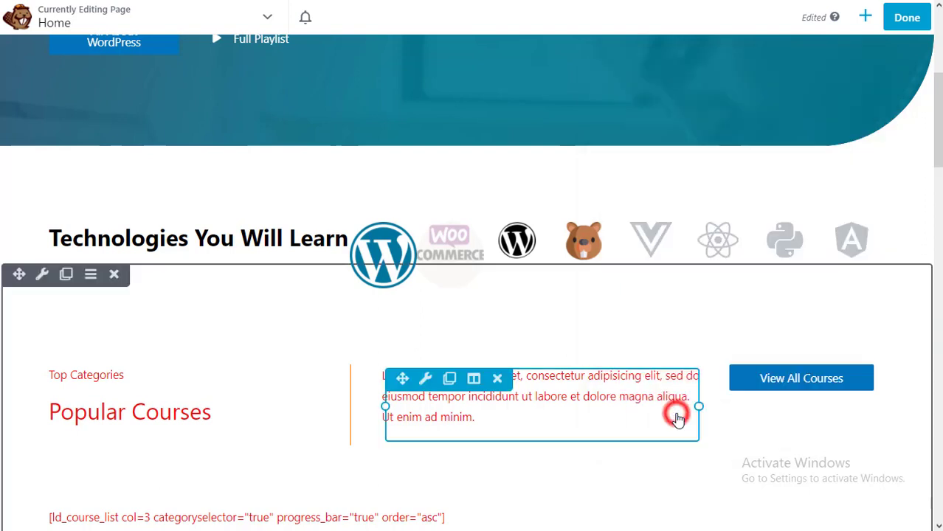
pyautogui.click(398, 261)
pyautogui.scroll(-2, 713, 274)
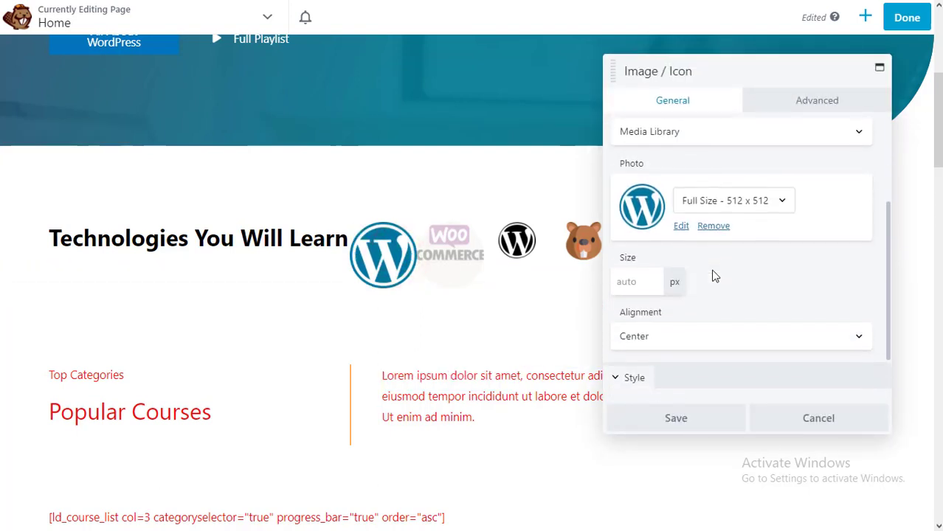
pyautogui.scroll(-1, 714, 276)
pyautogui.click(651, 253)
pyautogui.write('0')
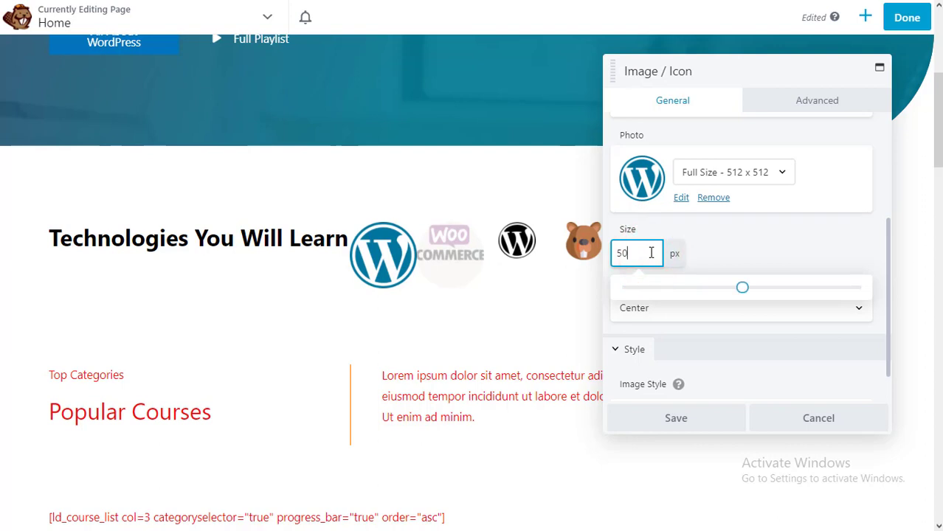
pyautogui.click(699, 418)
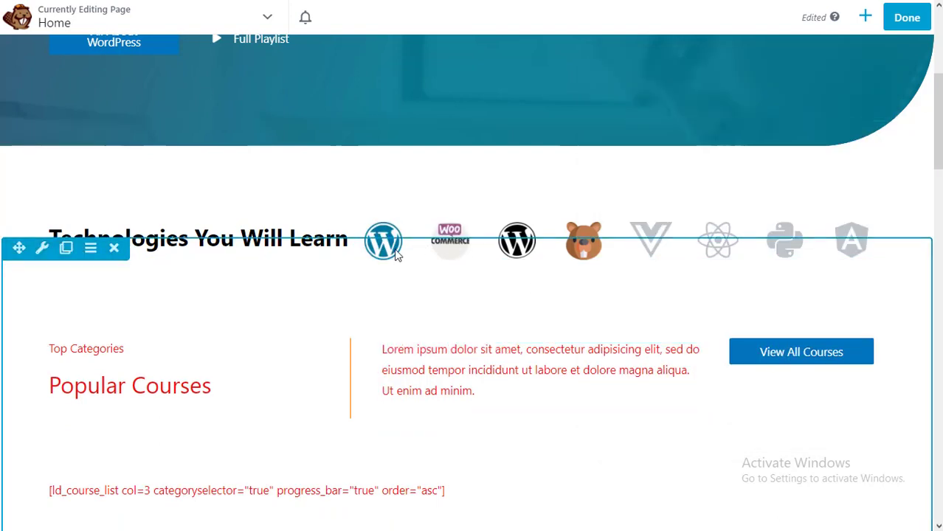
# - Delete the Vue, React, Python and Angular icons from the technology row
pyautogui.click(661, 236)
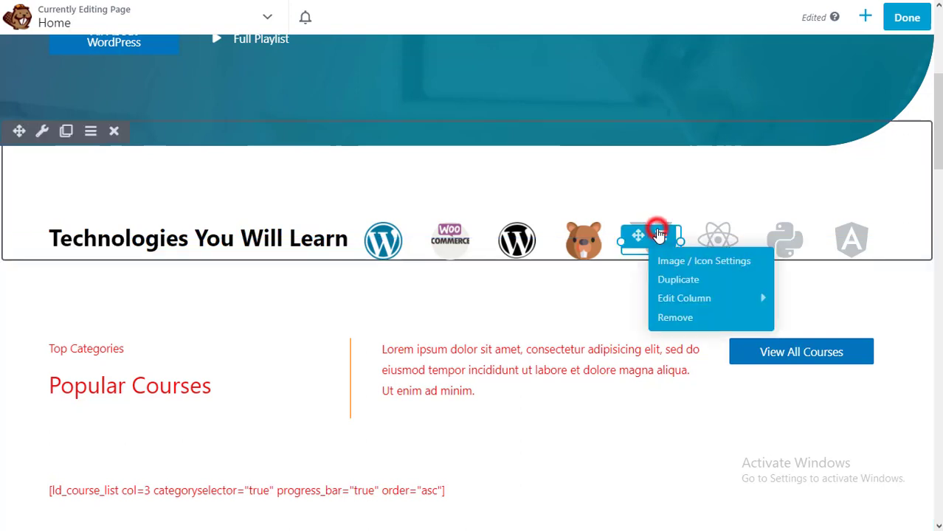
pyautogui.click(677, 316)
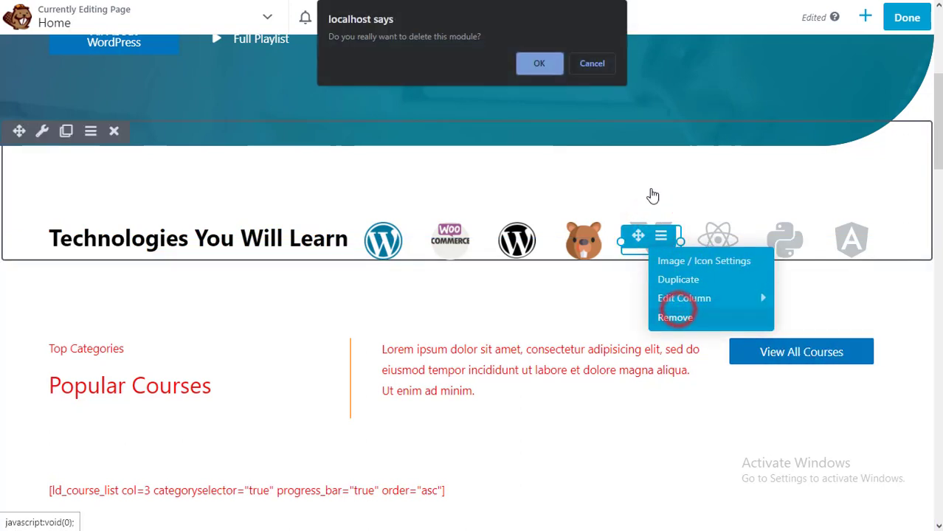
pyautogui.click(546, 66)
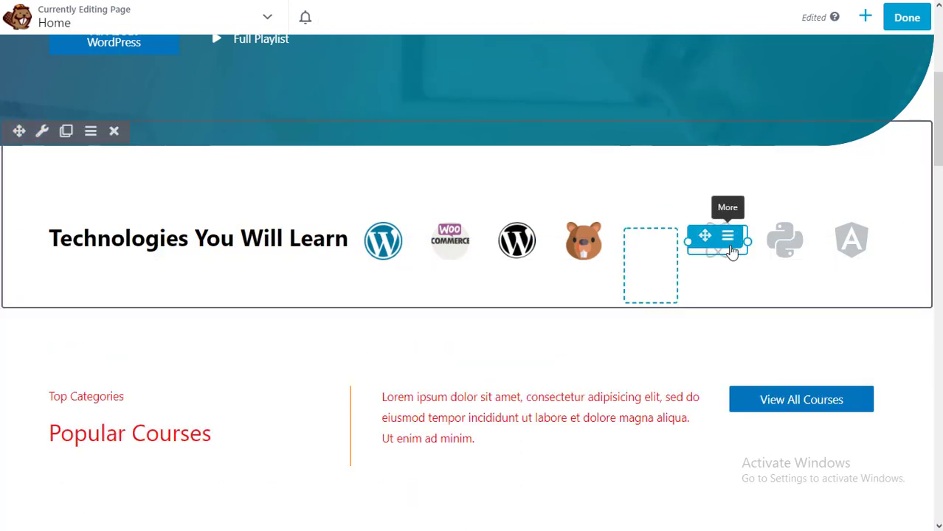
pyautogui.click(729, 237)
pyautogui.click(749, 317)
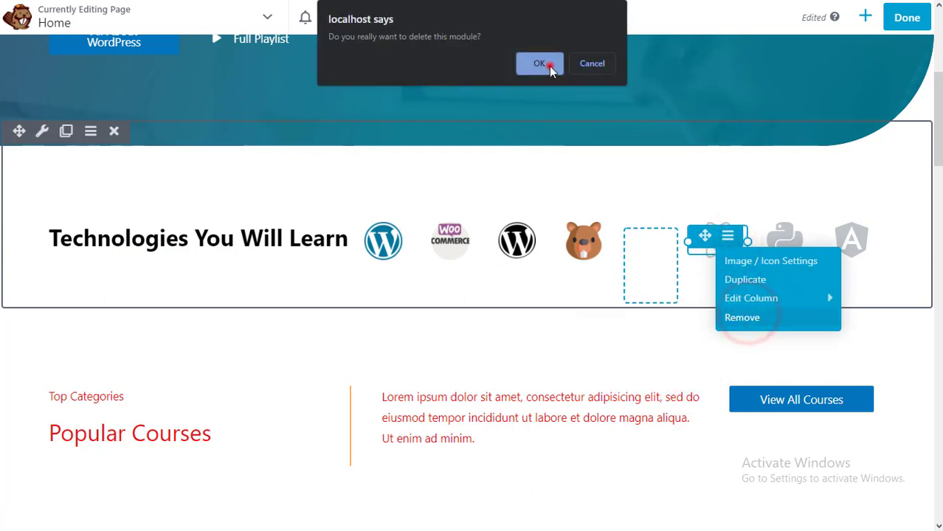
pyautogui.click(549, 65)
pyautogui.click(795, 236)
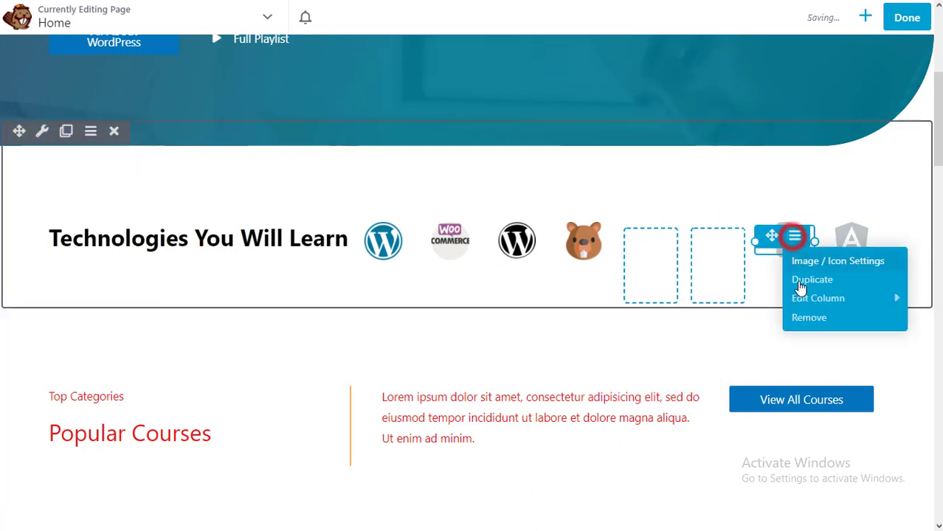
pyautogui.click(810, 317)
pyautogui.click(542, 64)
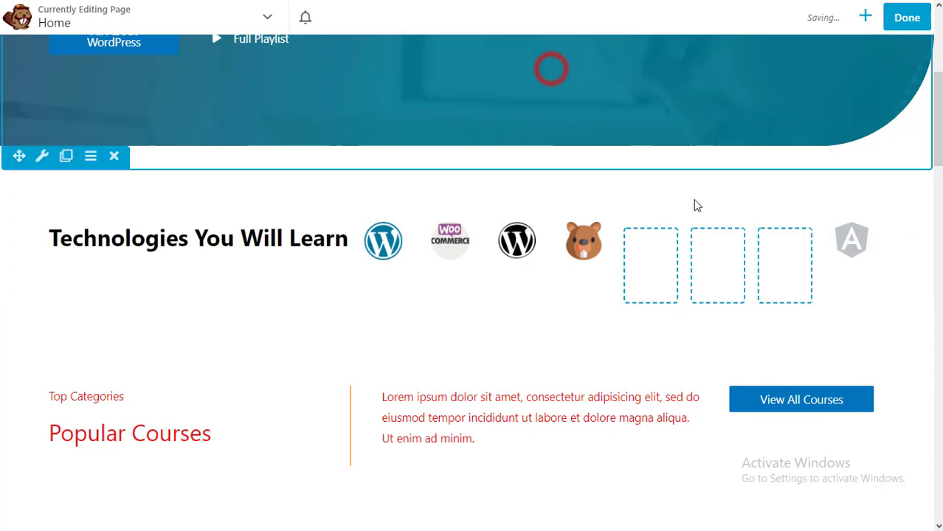
pyautogui.click(862, 236)
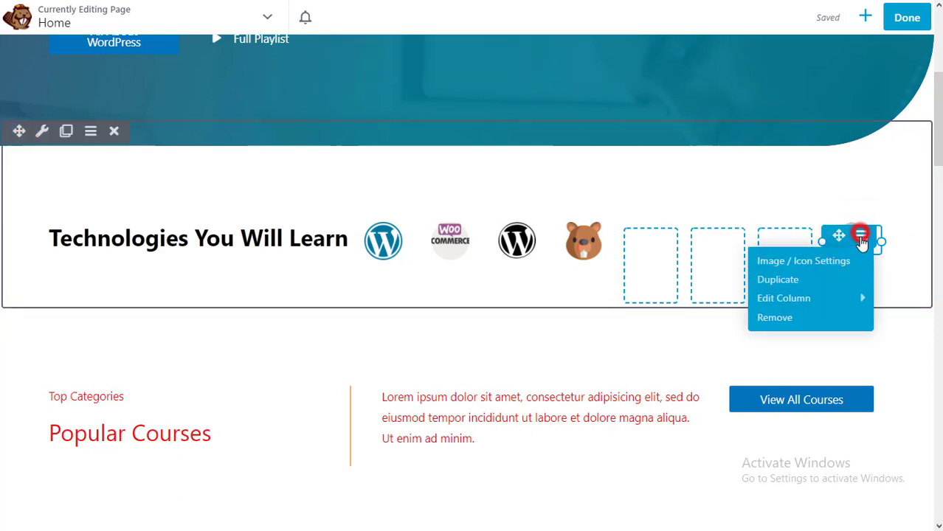
pyautogui.click(819, 318)
pyautogui.click(544, 66)
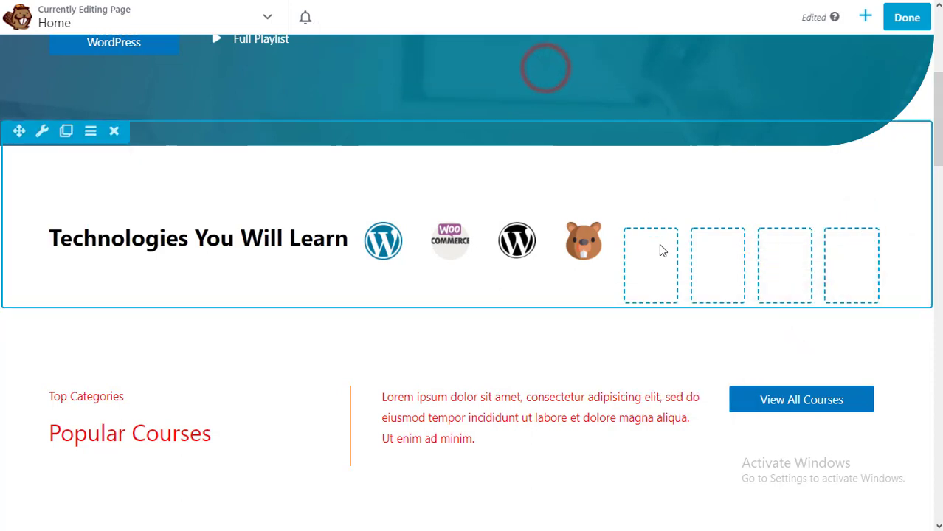
pyautogui.scroll(-3, 587, 330)
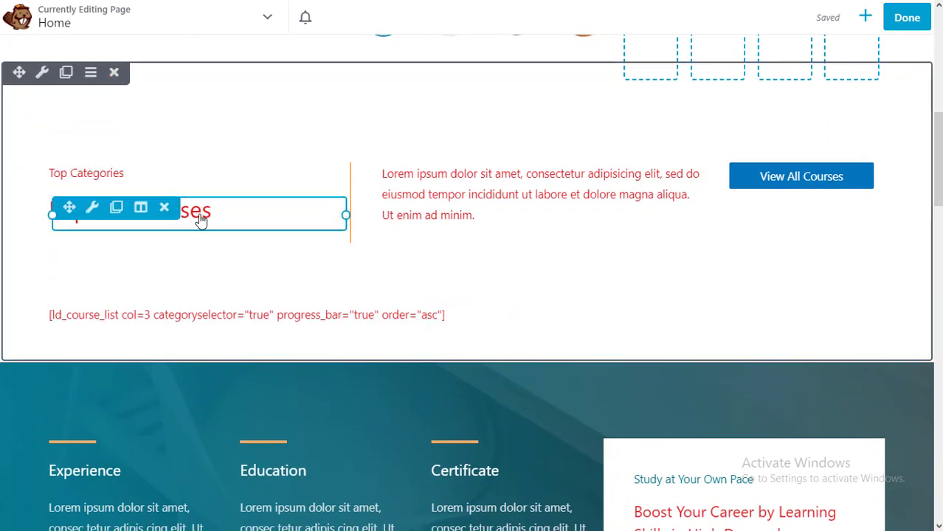
# - Retype the small Top Categories heading text to 'Popular Video on' and save
pyautogui.moveTo(133, 181)
pyautogui.click(198, 181)
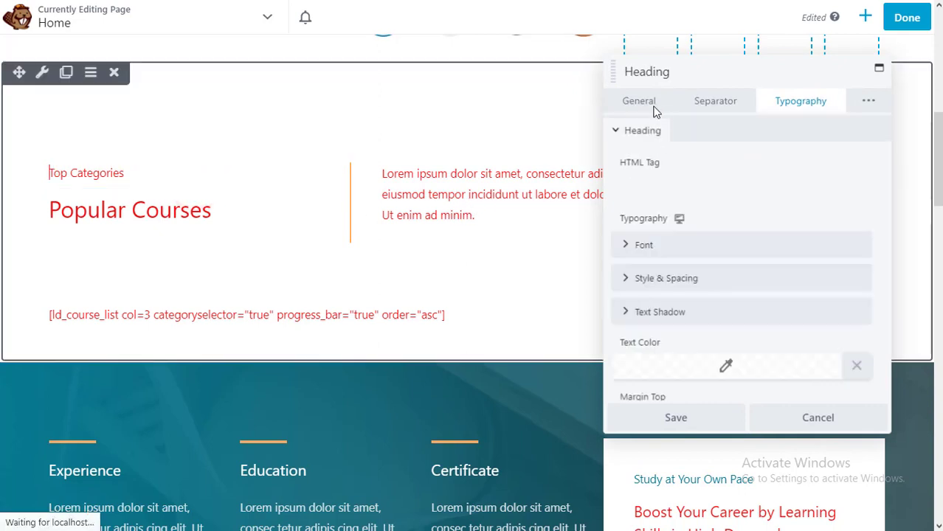
pyautogui.click(655, 109)
pyautogui.tripleClick(707, 162)
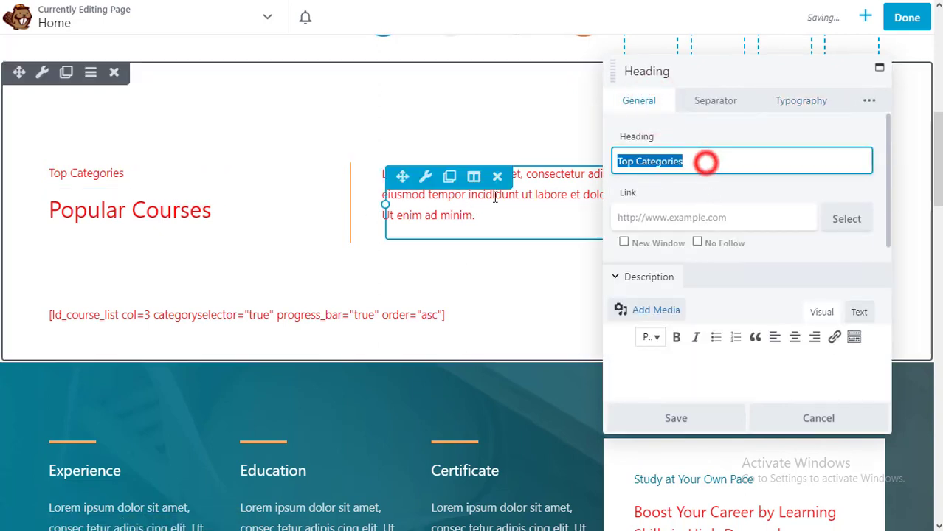
pyautogui.write('Popular')
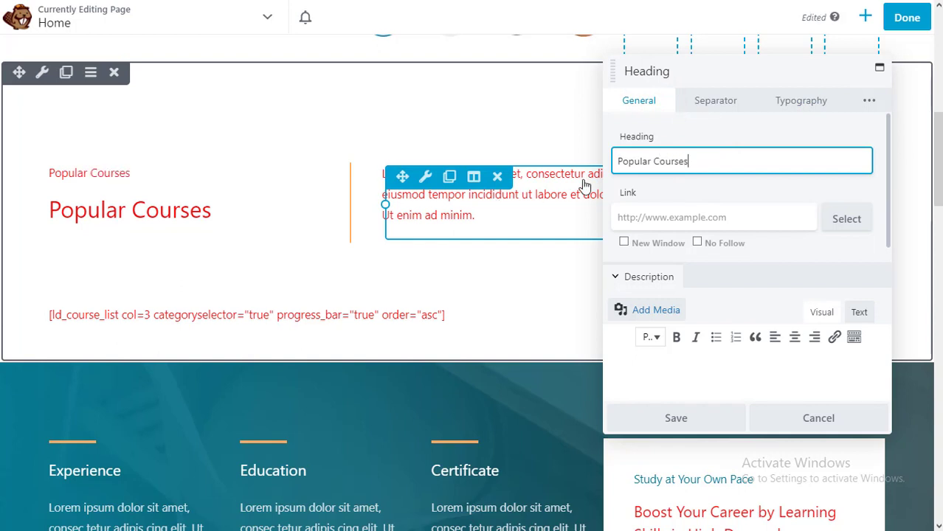
pyautogui.write(' Courses')
pyautogui.moveTo(659, 161); pyautogui.dragTo(653, 161)
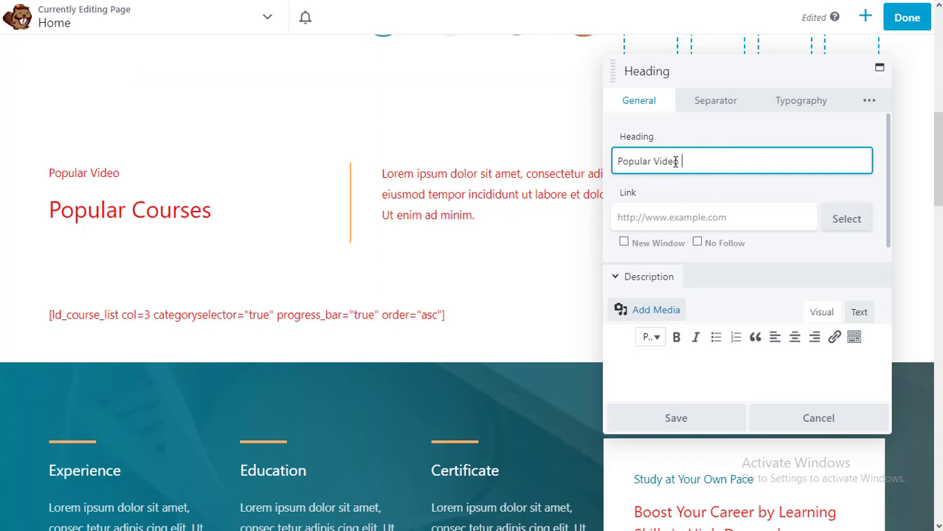
pyautogui.click(690, 422)
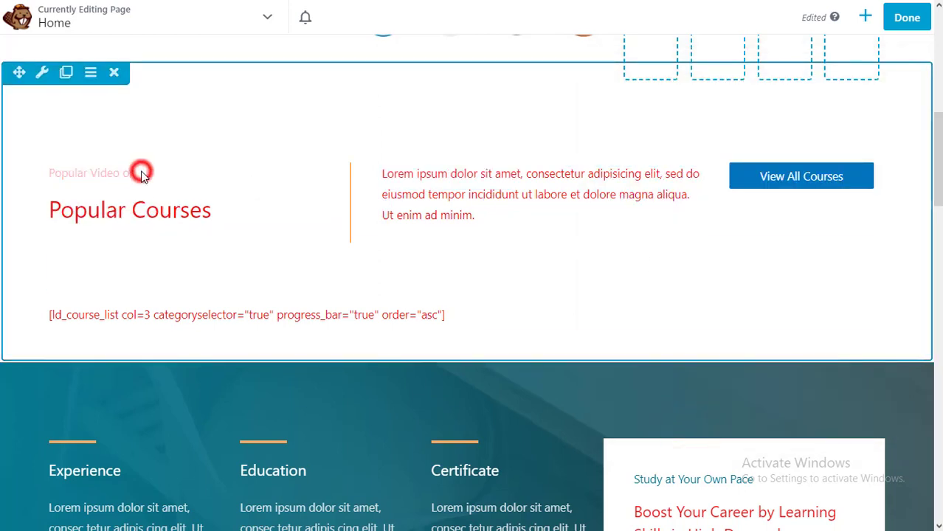
# - Rename the Popular Courses heading to 'WordPress' and link it to the YouTube channel URL
pyautogui.click(140, 207)
pyautogui.click(217, 205)
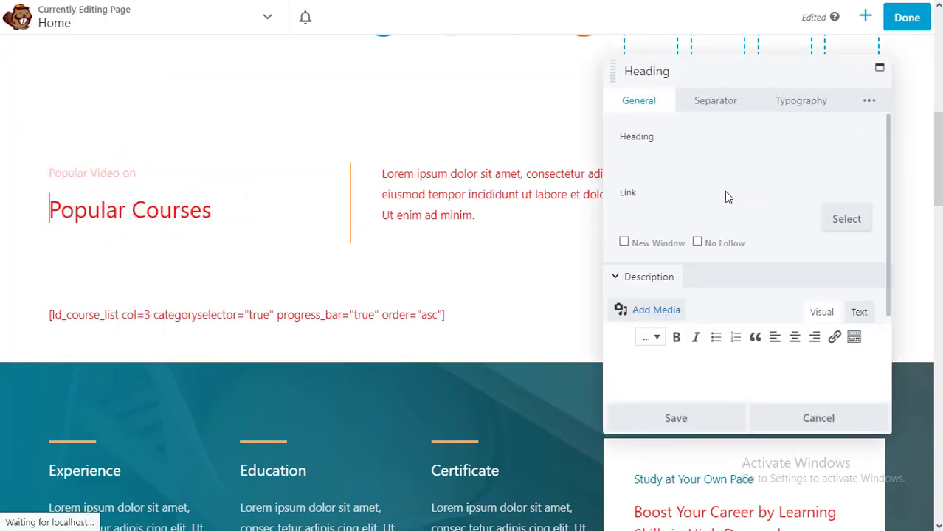
pyautogui.tripleClick(705, 161)
pyautogui.write('WordPress')
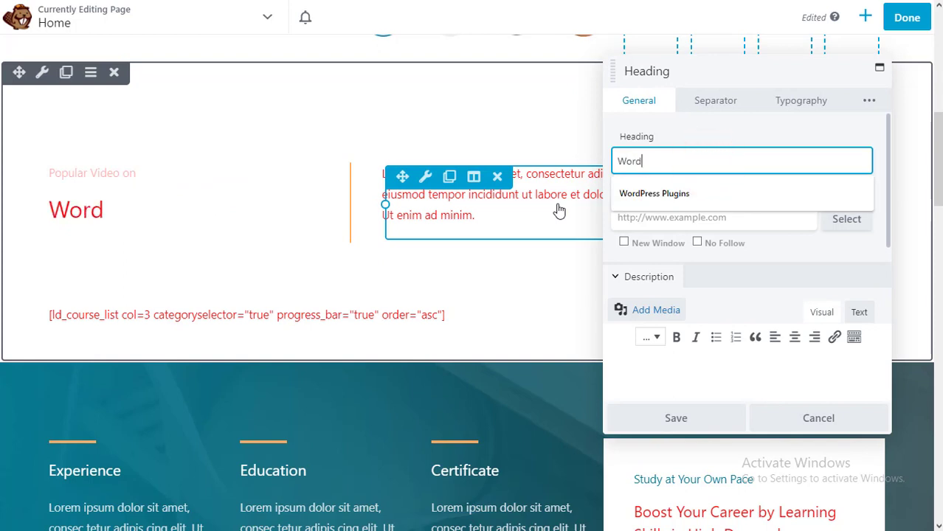
pyautogui.click(689, 131)
pyautogui.click(681, 218)
pyautogui.write('https')
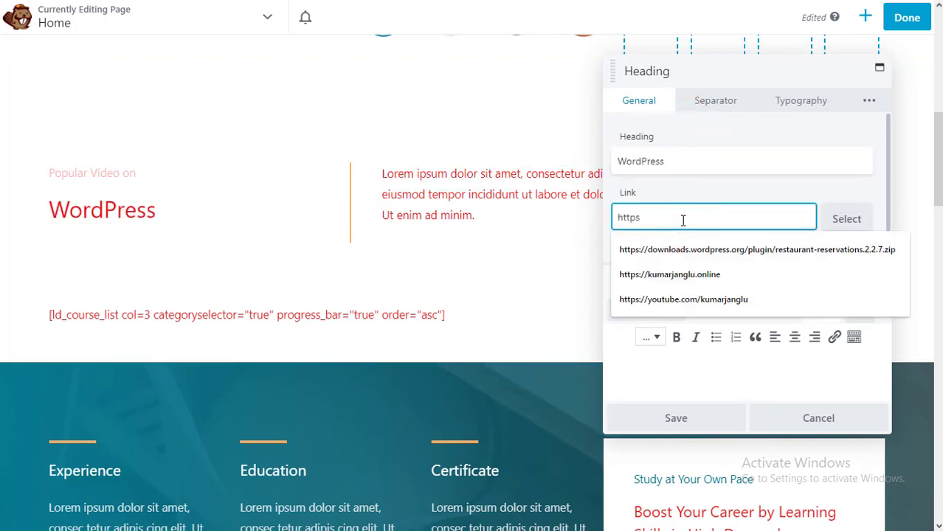
pyautogui.write('://ku')
pyautogui.press('BackSpace')
pyautogui.press('BackSpace')
pyautogui.write('youtu')
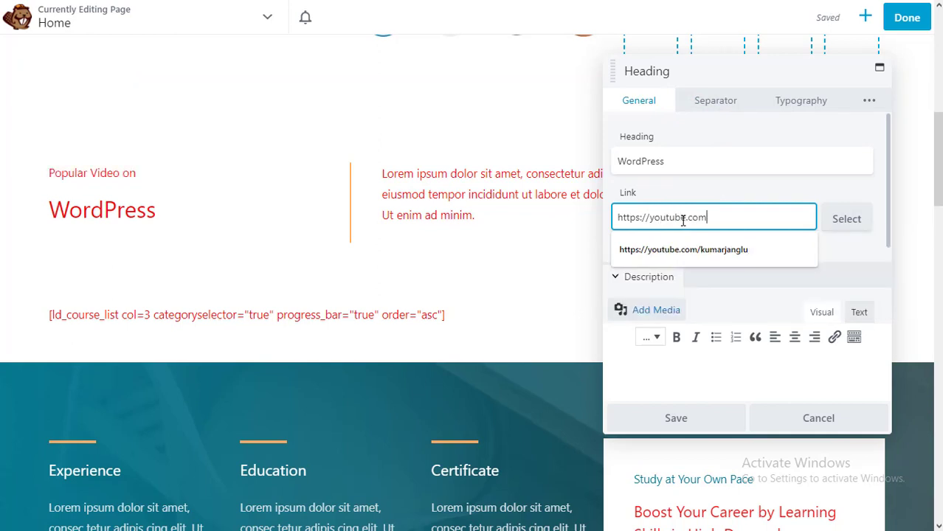
pyautogui.write('be.com/kumarjan')
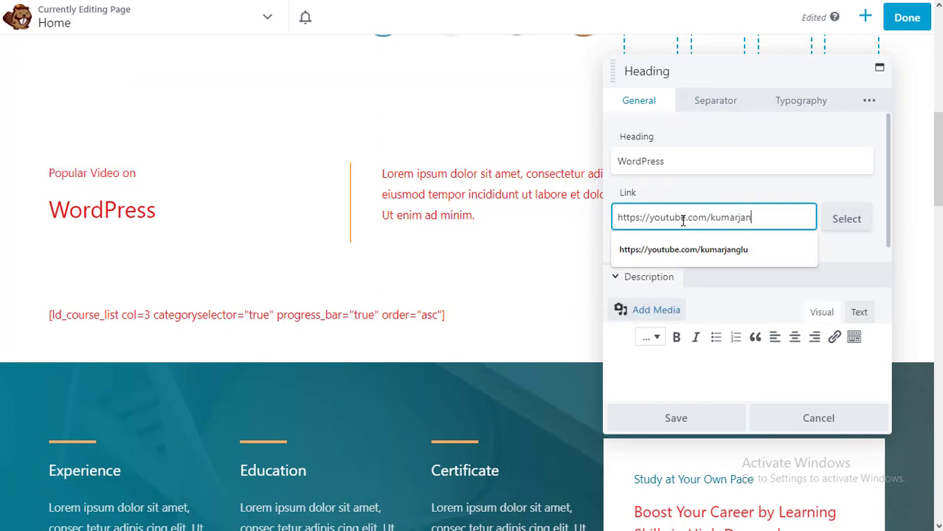
pyautogui.write('glu')
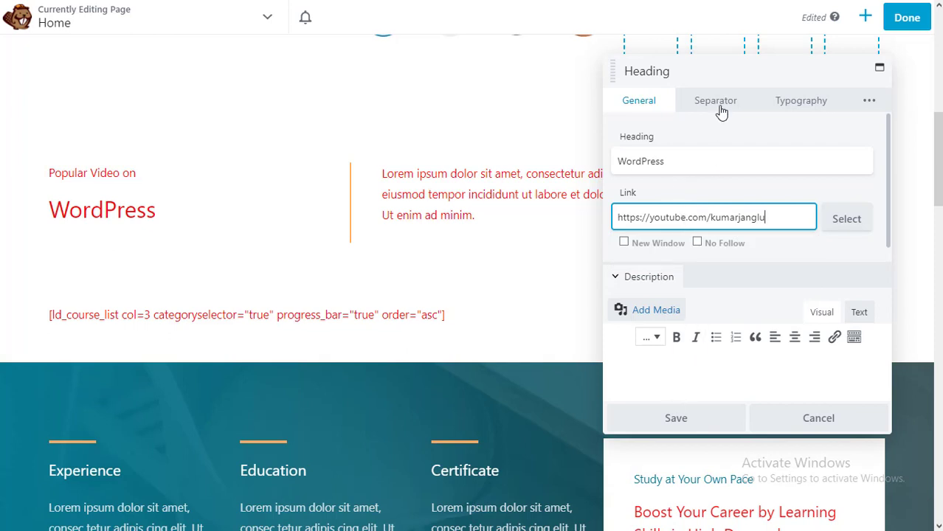
# - Make the WordPress heading bold with black text colour and save
pyautogui.click(722, 109)
pyautogui.click(785, 104)
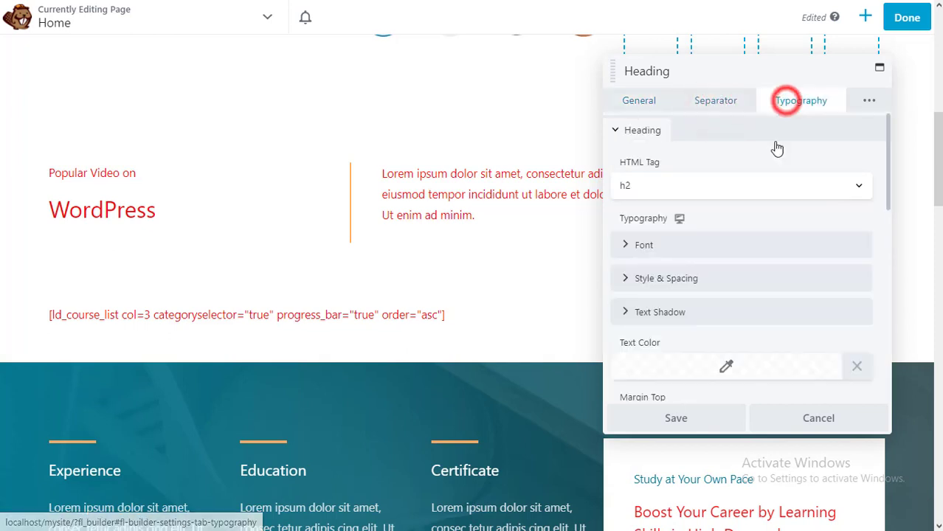
pyautogui.click(703, 254)
pyautogui.click(816, 293)
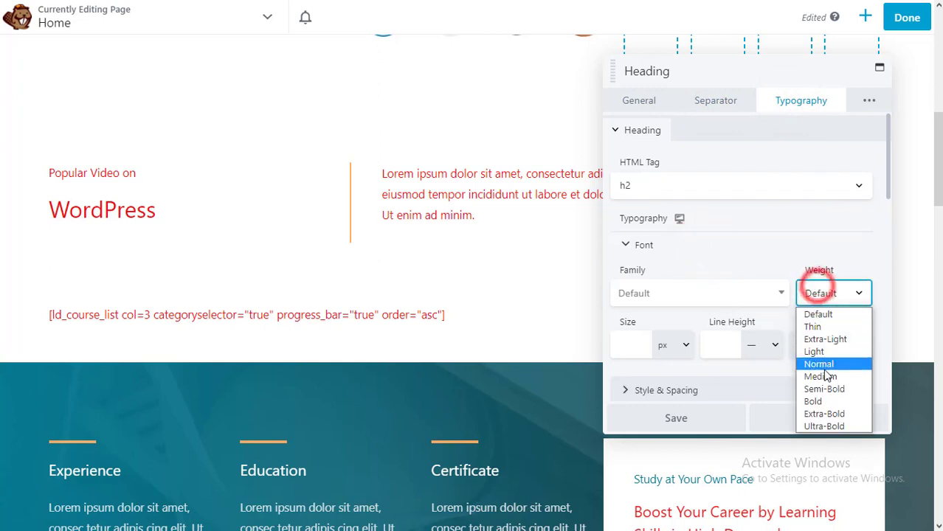
pyautogui.click(826, 402)
pyautogui.scroll(-1, 716, 295)
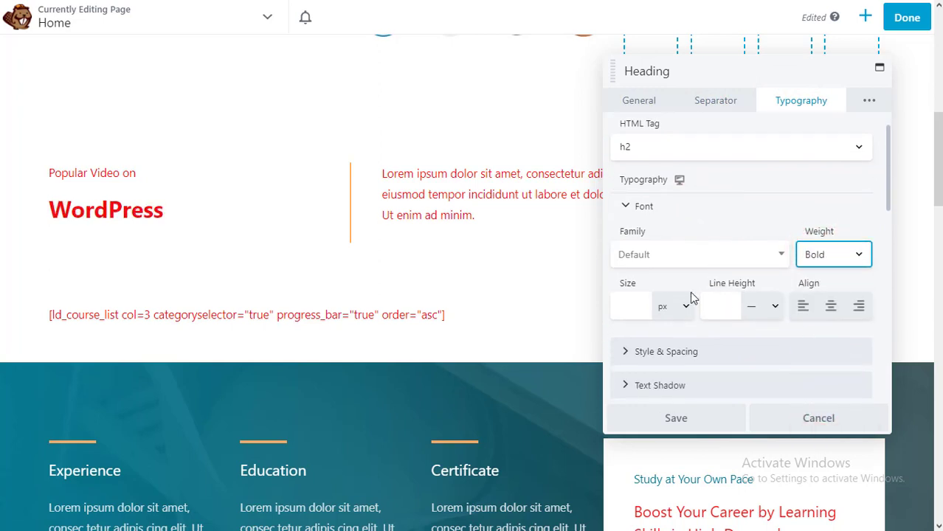
pyautogui.scroll(-2, 674, 310)
pyautogui.click(722, 367)
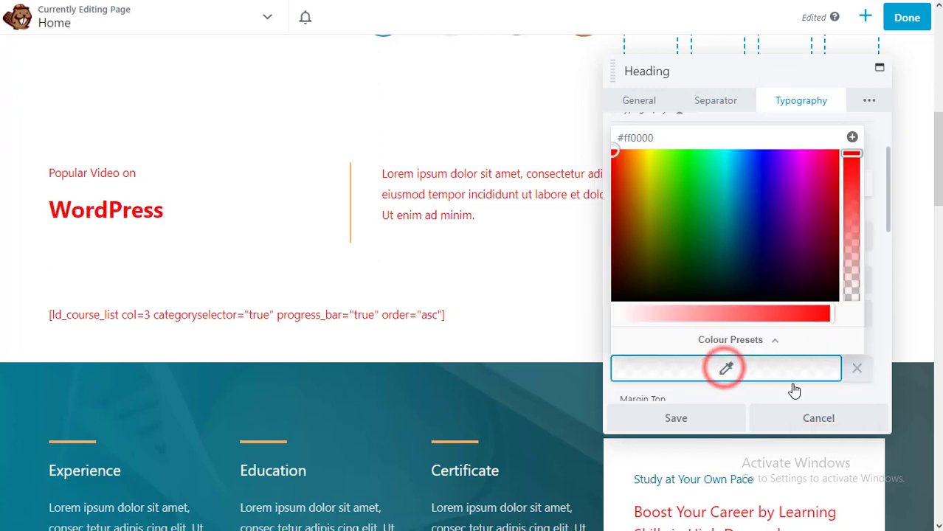
pyautogui.moveTo(817, 297); pyautogui.dragTo(840, 304)
pyautogui.click(884, 331)
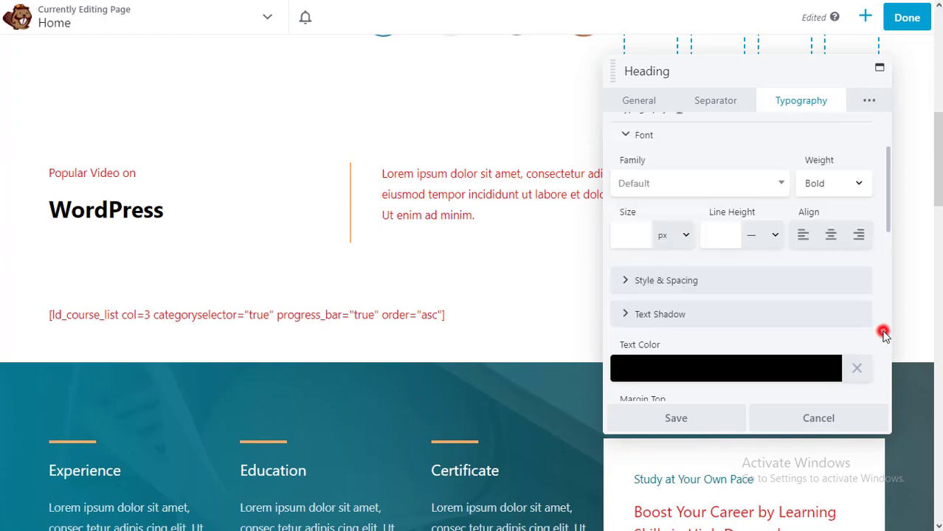
pyautogui.scroll(-3, 741, 321)
pyautogui.scroll(4, 739, 319)
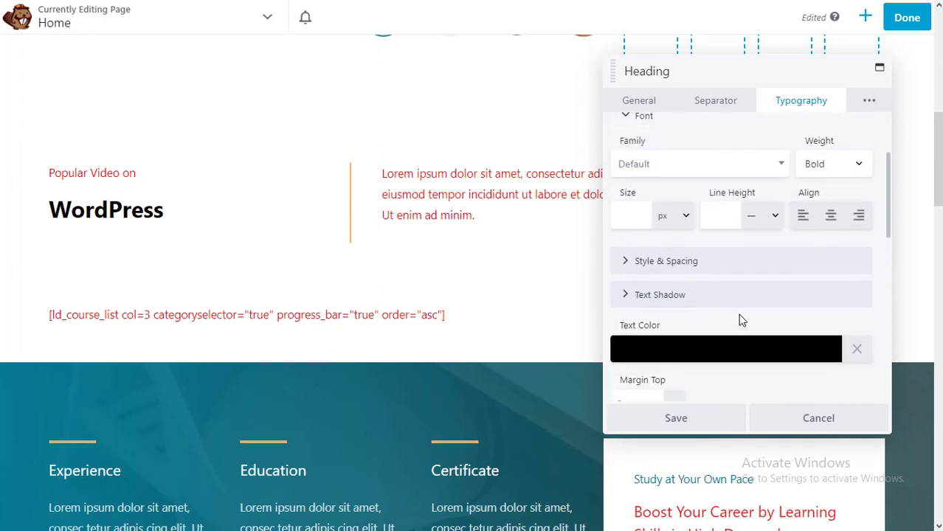
pyautogui.click(662, 424)
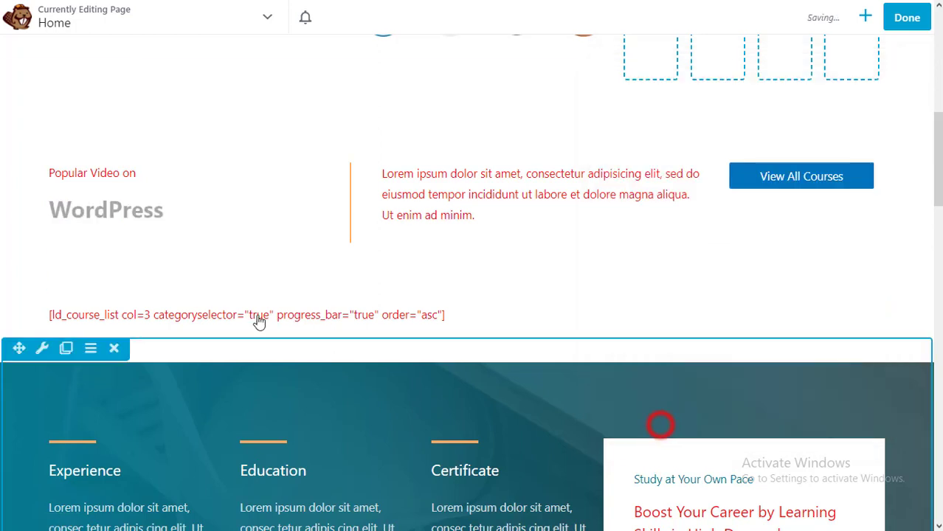
# - Remove the Lorem ipsum text module beside the WordPress heading and confirm the deletion
pyautogui.click(117, 177)
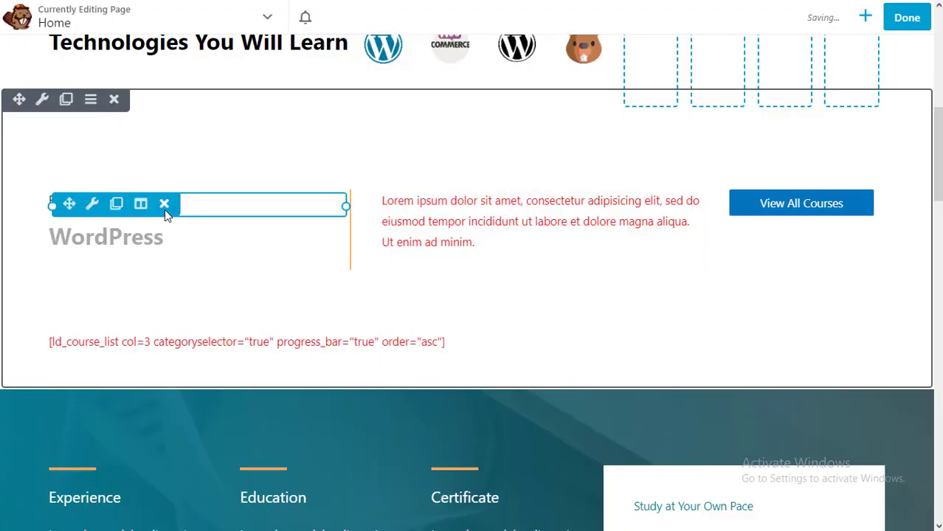
pyautogui.click(481, 228)
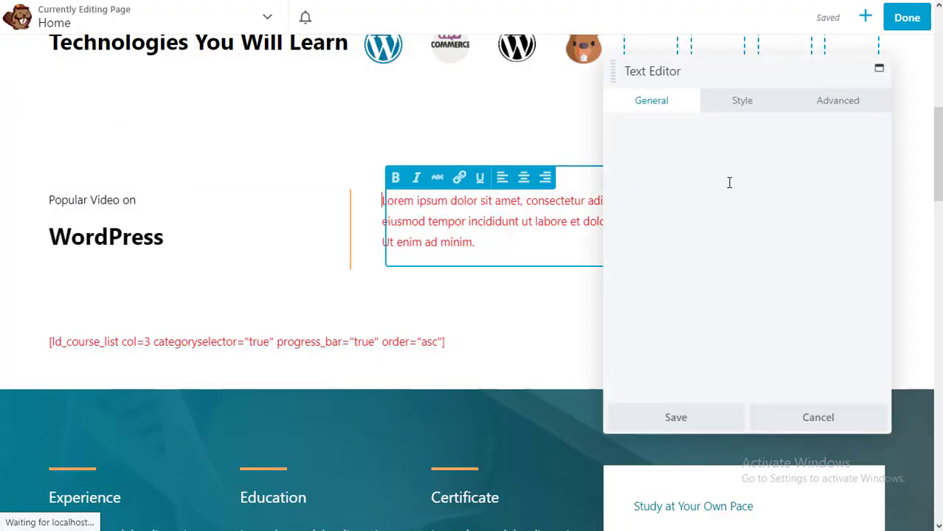
pyautogui.click(811, 418)
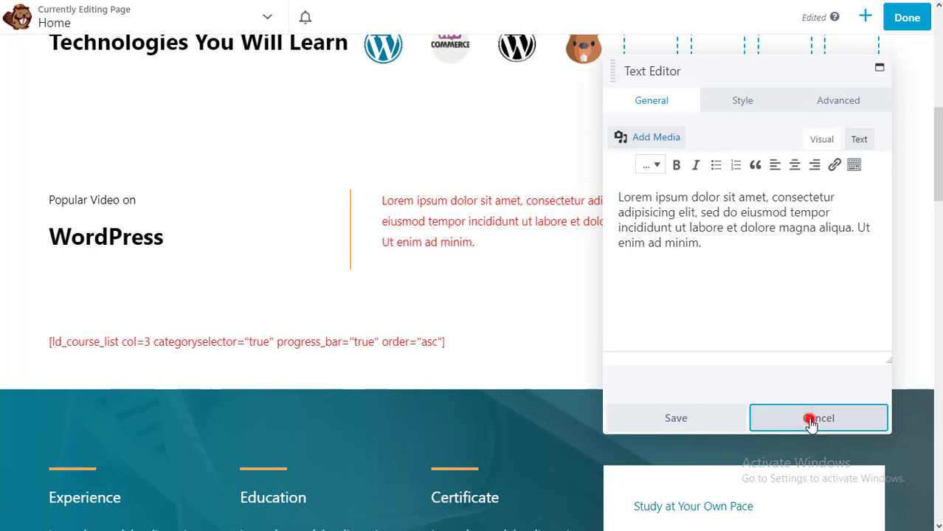
pyautogui.moveTo(547, 214)
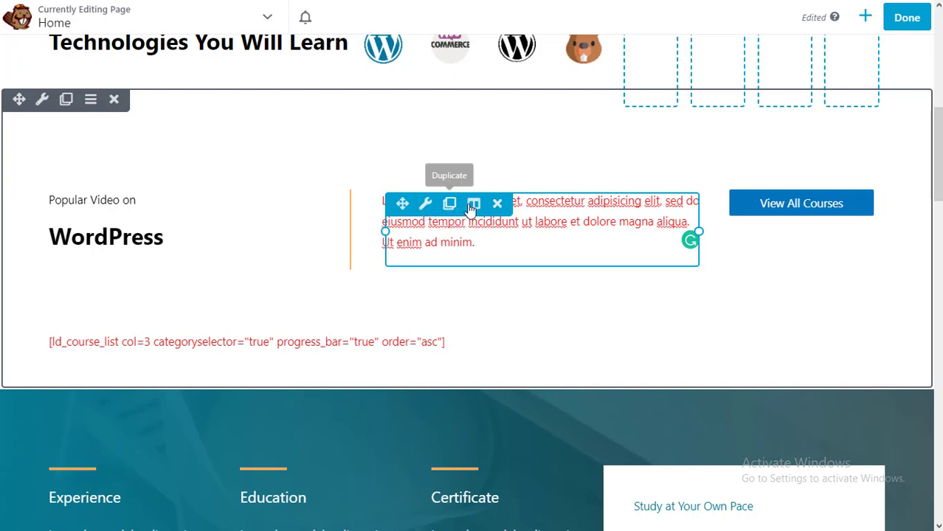
pyautogui.click(499, 208)
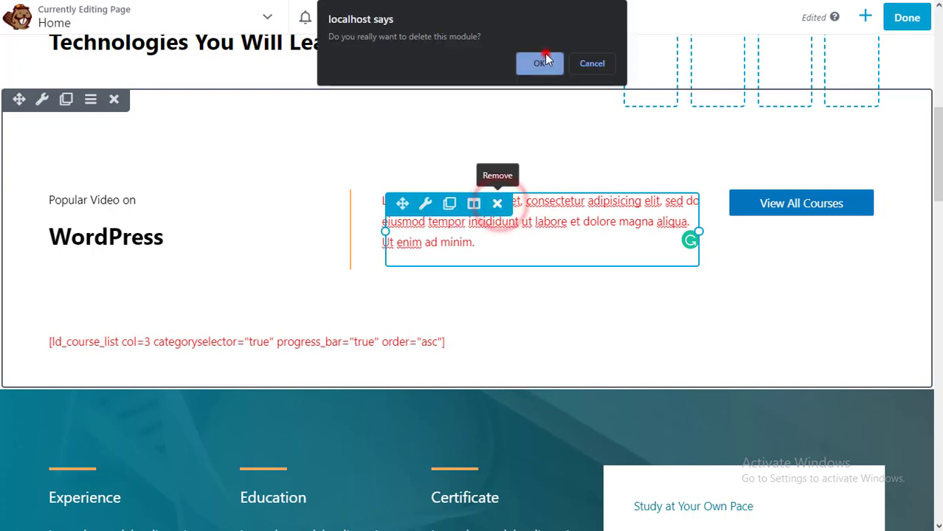
pyautogui.click(543, 62)
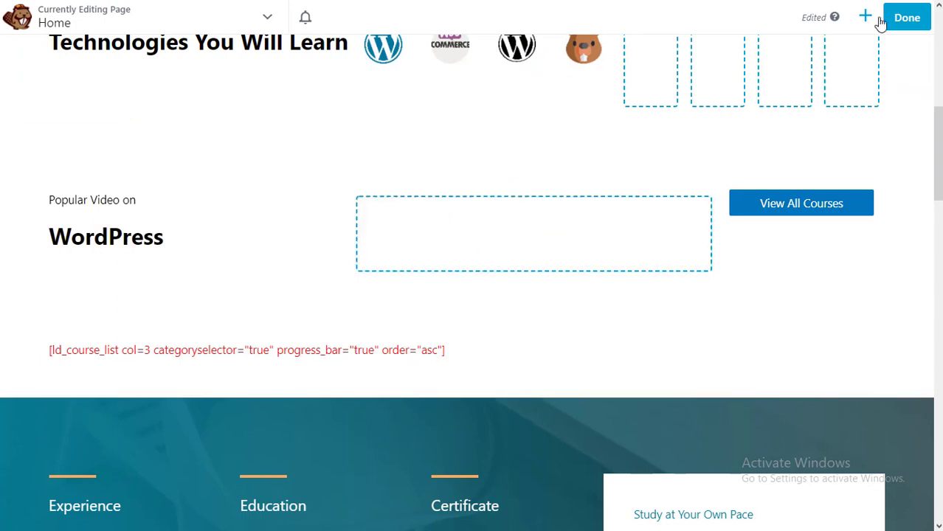
# - Add a Video module to the empty middle column with Video Type set to Embed
pyautogui.click(865, 17)
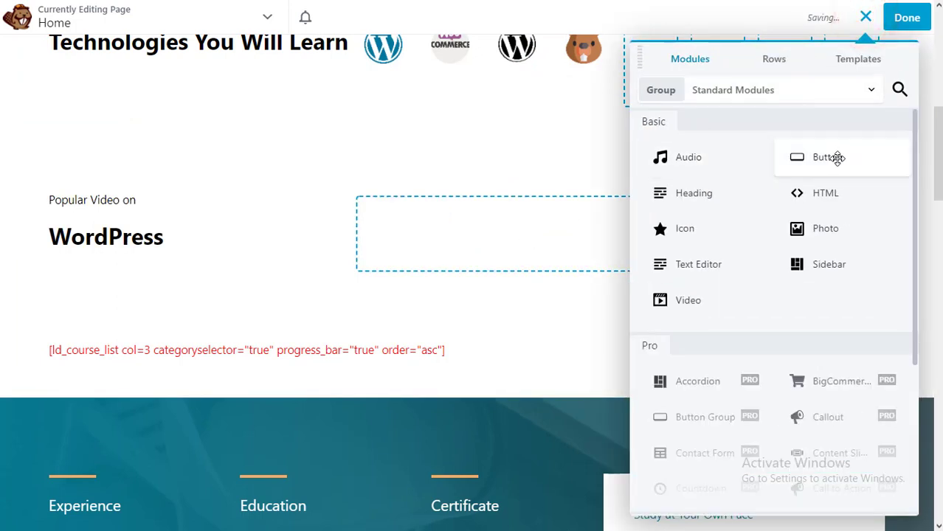
pyautogui.moveTo(692, 299); pyautogui.dragTo(535, 258)
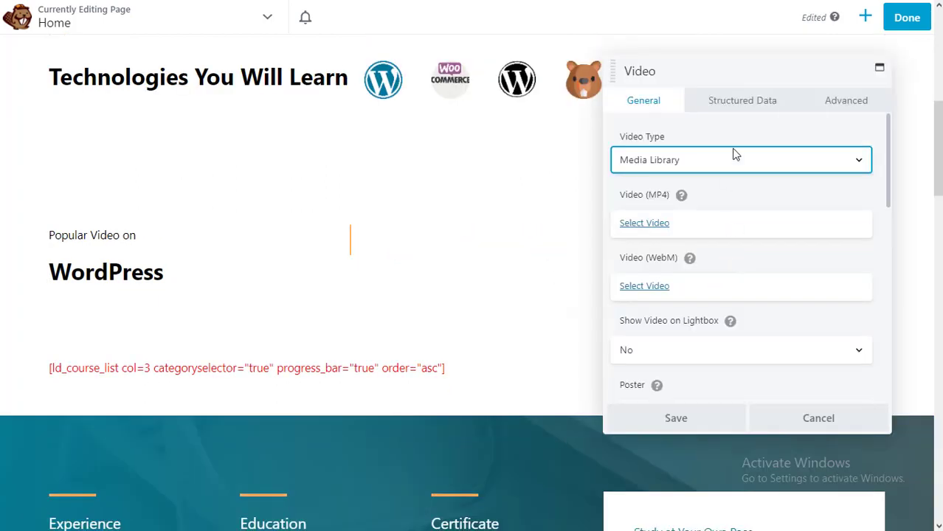
pyautogui.click(747, 165)
pyautogui.click(736, 194)
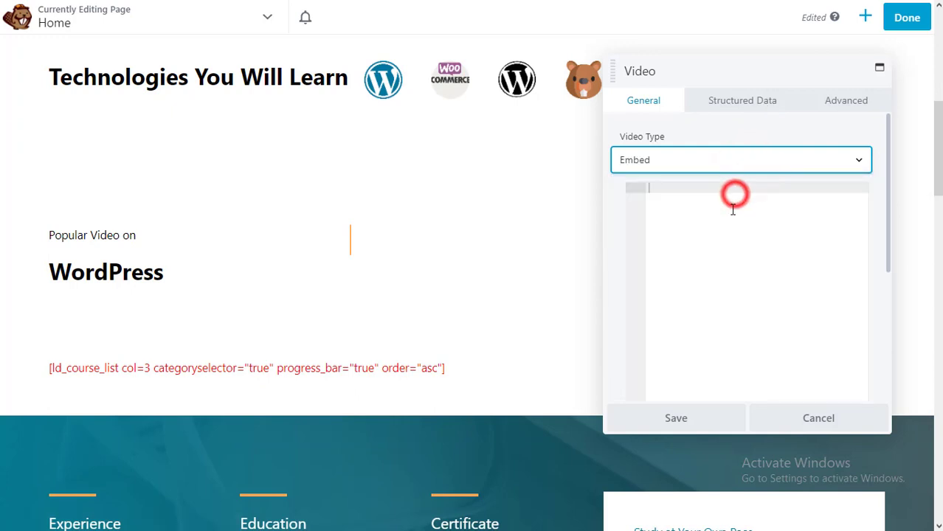
pyautogui.click(736, 192)
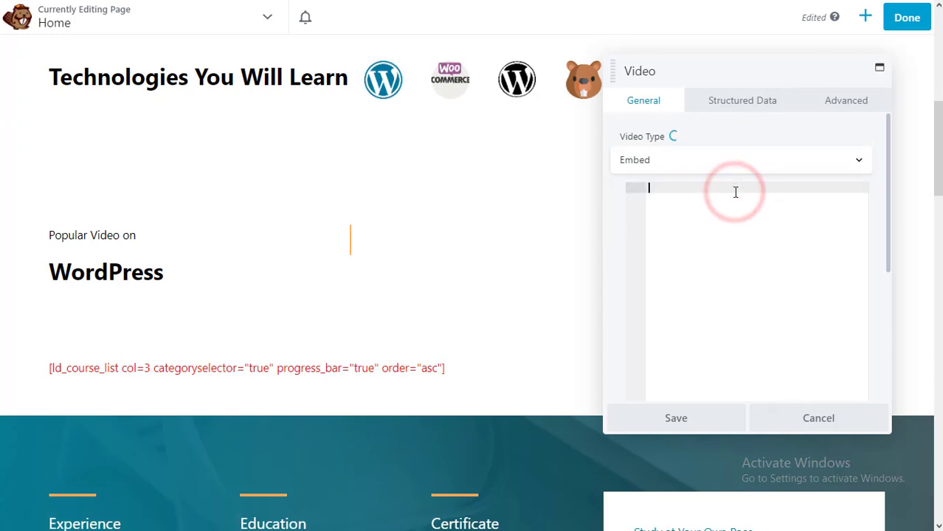
pyautogui.click(676, 418)
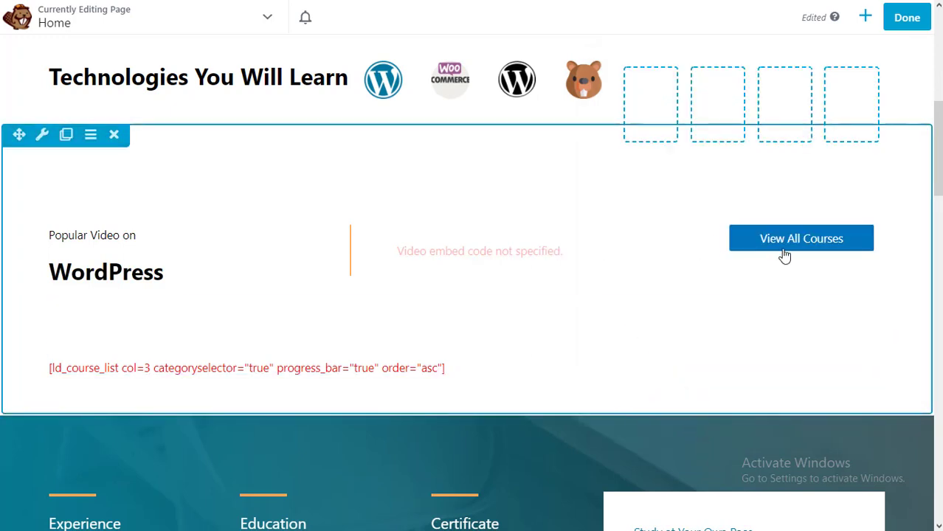
# - Relabel the View All Courses button 'View All Videos' and link it to the YouTube channel
pyautogui.click(785, 240)
pyautogui.click(853, 242)
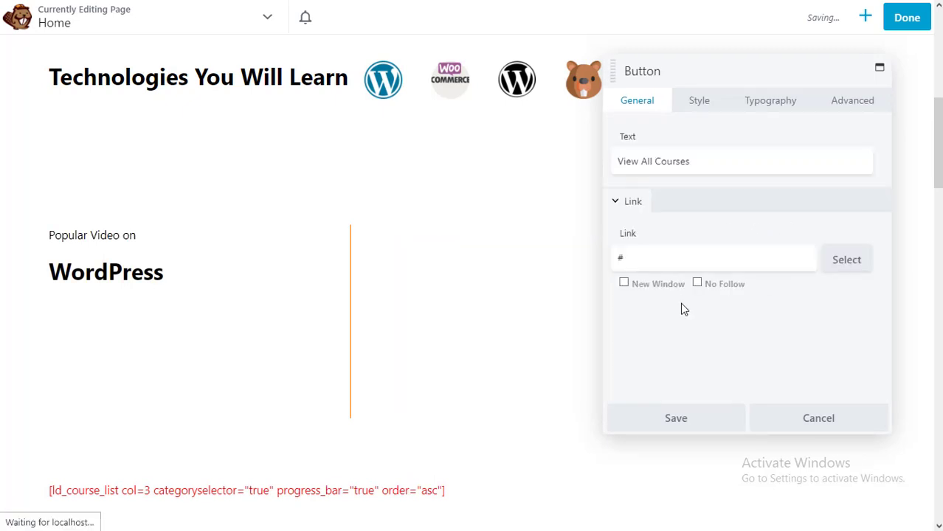
pyautogui.click(700, 165)
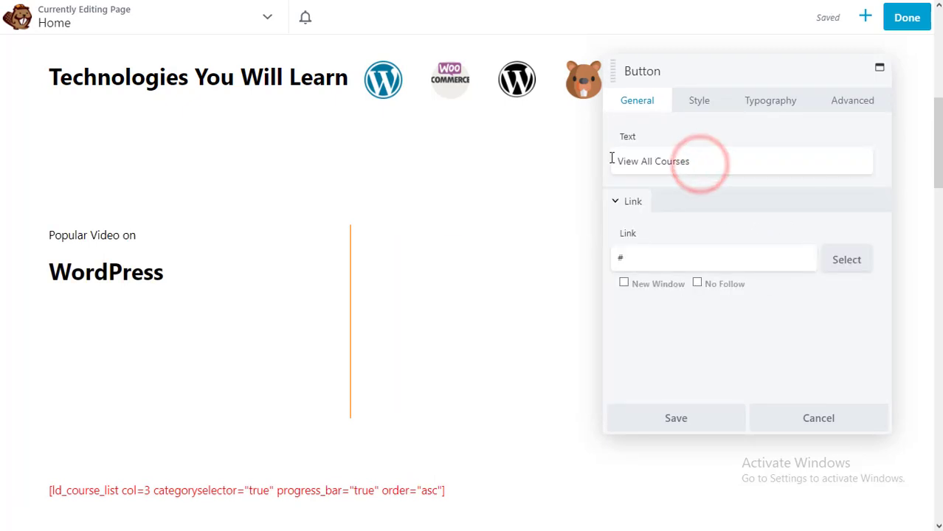
pyautogui.hotkey('ctrl', 'a')
pyautogui.write('Vi')
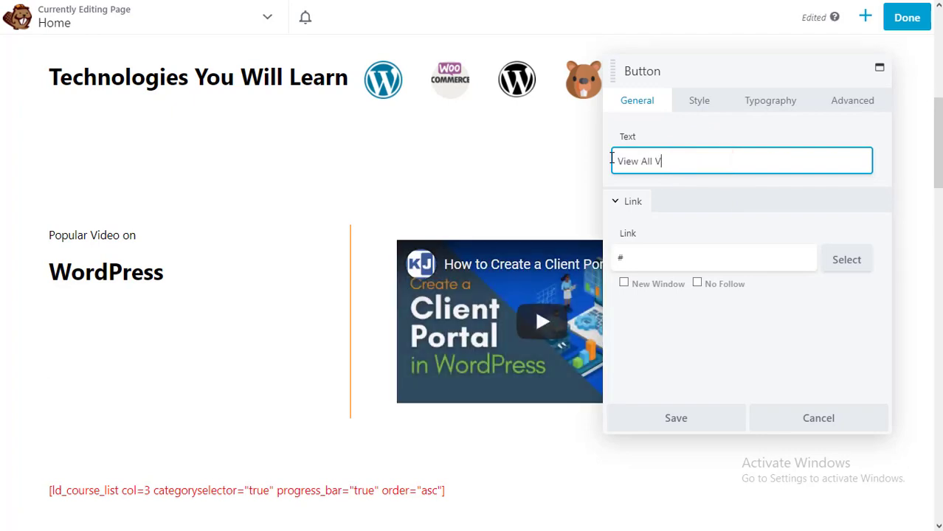
pyautogui.click(655, 255)
pyautogui.hotkey('ctrl', 'a')
pyautogui.write('https')
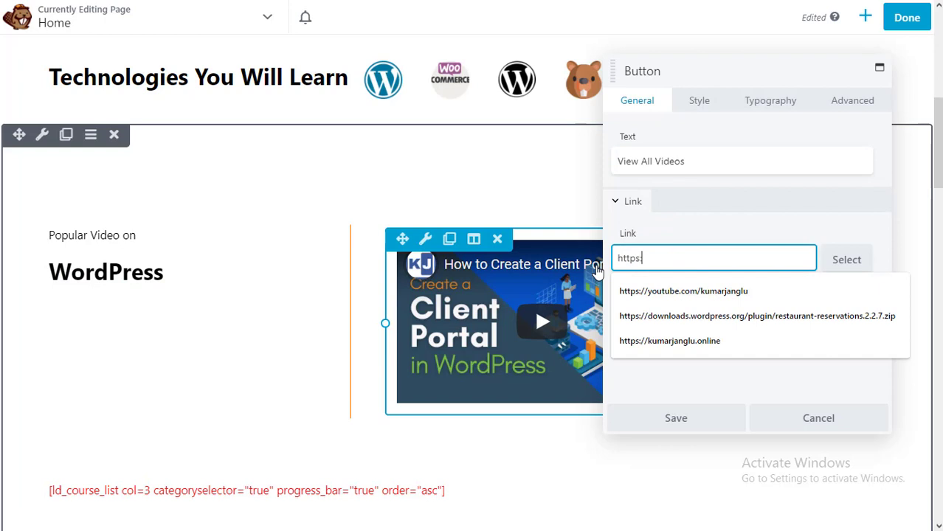
pyautogui.write('://youtube.com')
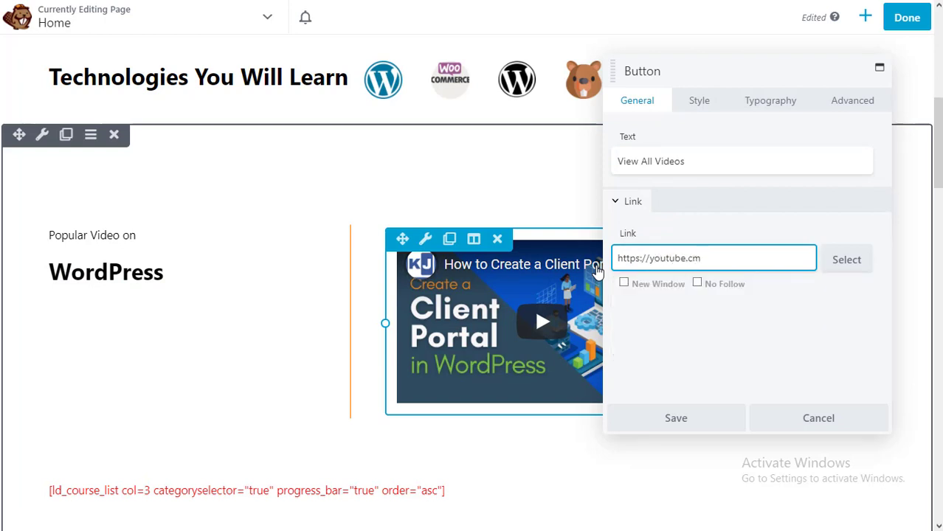
pyautogui.write('/kumarjang')
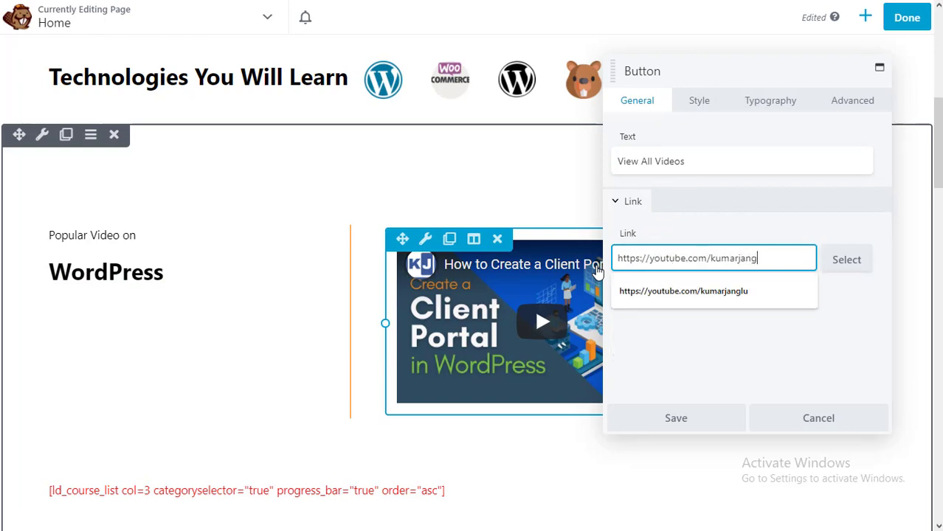
pyautogui.write('lu')
pyautogui.press('BackSpace')
pyautogui.write('lu')
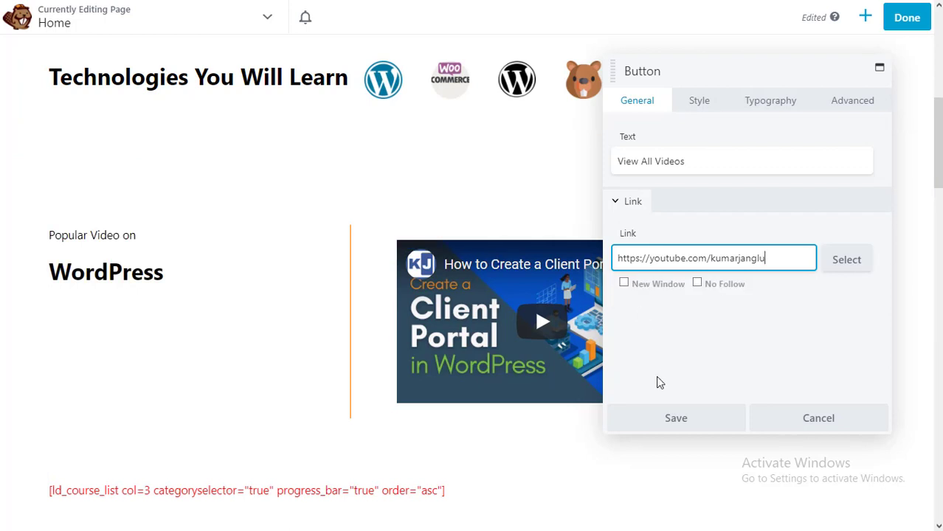
pyautogui.click(671, 418)
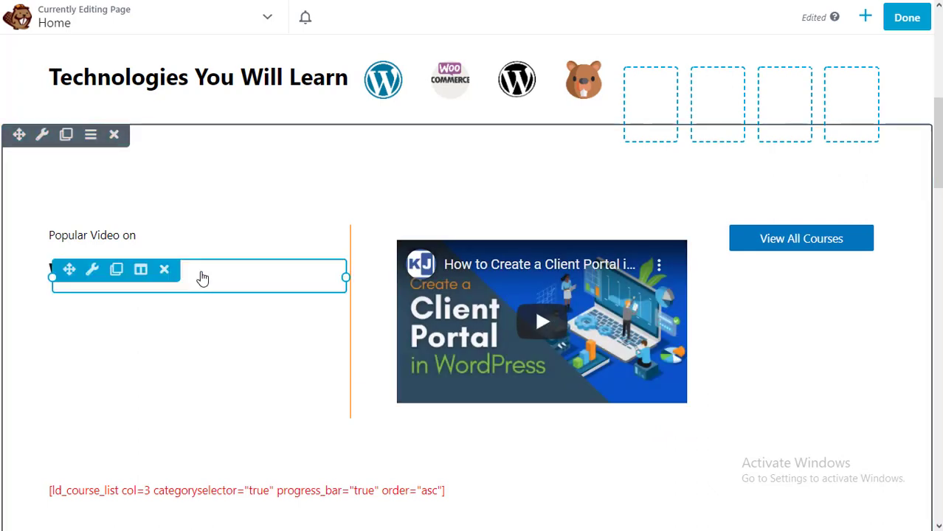
# - Add a description under the WordPress heading about the most popular videos on the YouTube channel
pyautogui.click(201, 275)
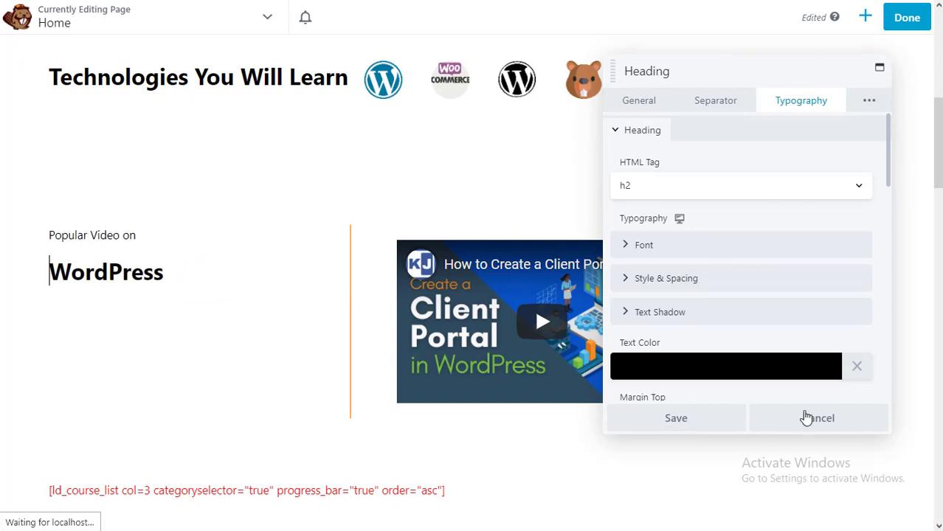
pyautogui.click(636, 110)
pyautogui.scroll(-3, 698, 284)
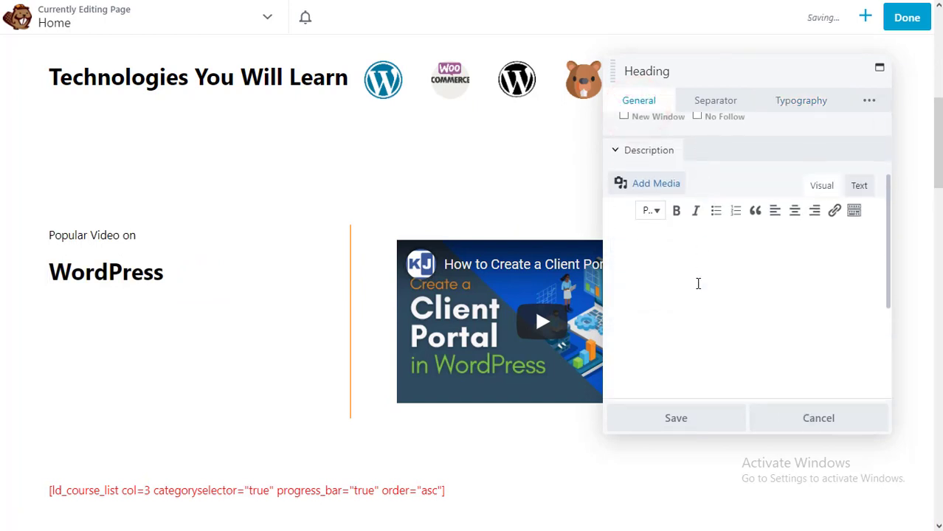
pyautogui.click(685, 260)
pyautogui.write('Hello folks, here in this section you will find the most popular v')
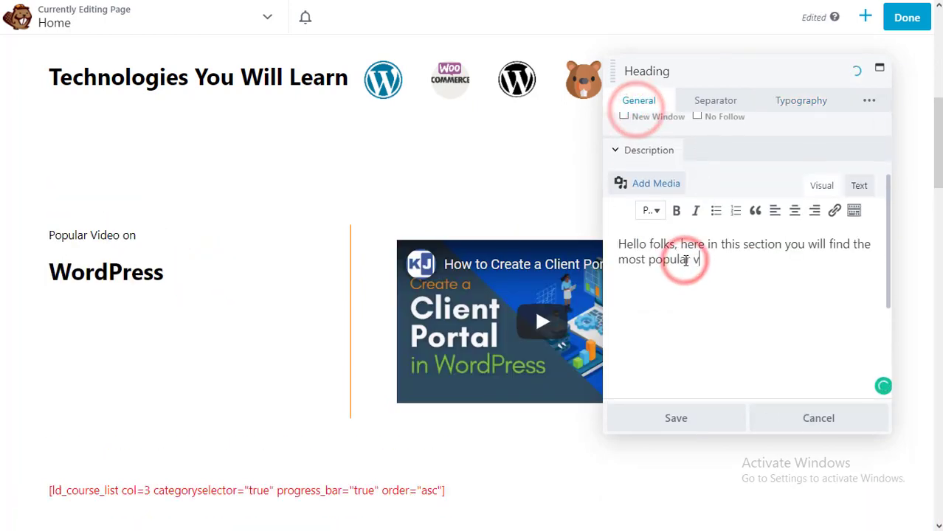
pyautogui.write('ideos on our youtube channels that will be featured every week. Stay tuned with this featured content.')
pyautogui.click(642, 290)
pyautogui.write('h')
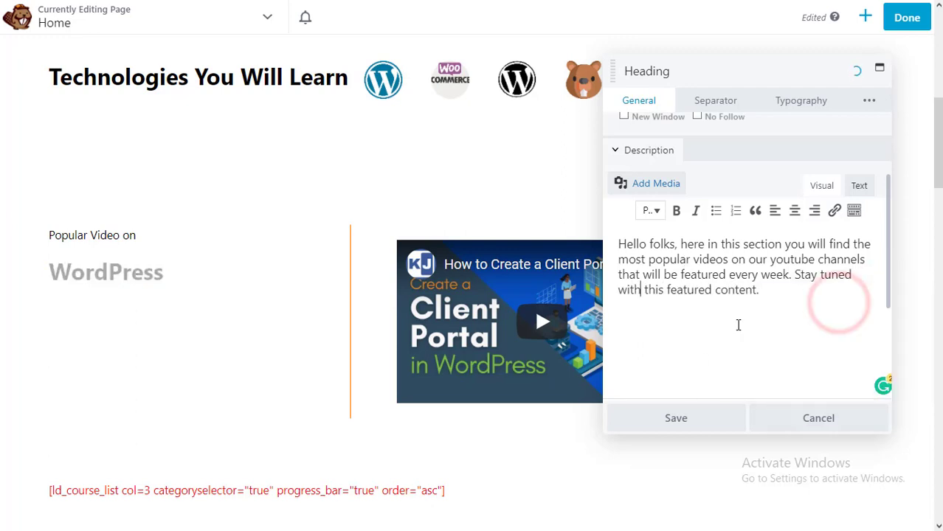
pyautogui.scroll(2, 738, 324)
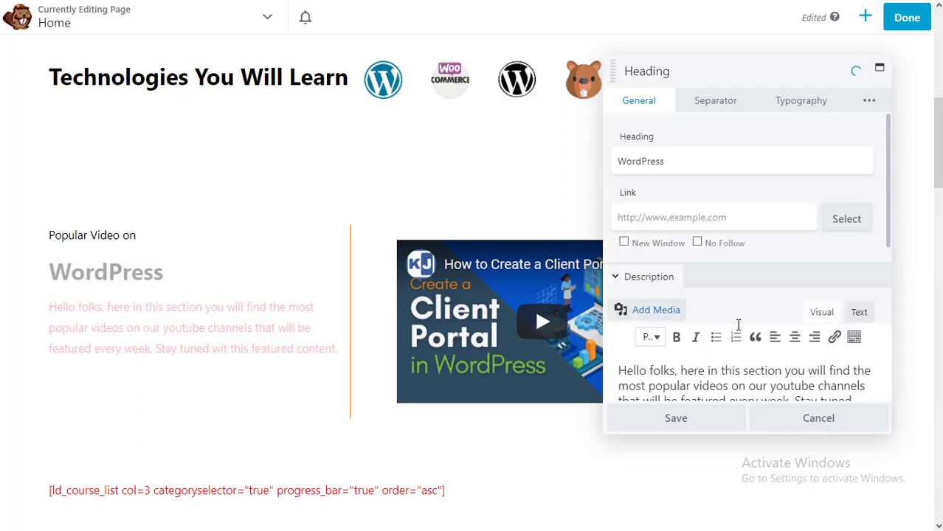
# - Set the description text colour to black #000000 and save the heading
pyautogui.click(817, 102)
pyautogui.scroll(-2, 768, 276)
pyautogui.scroll(-1, 768, 276)
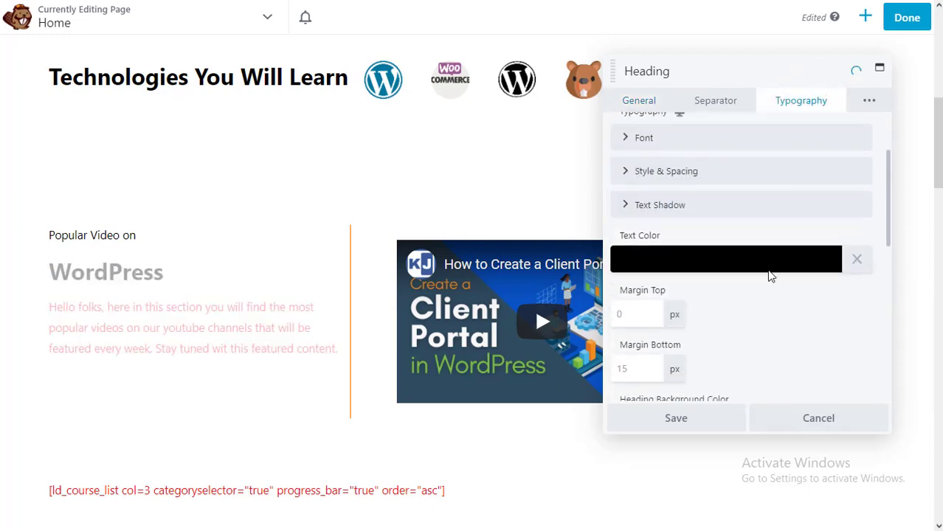
pyautogui.scroll(2, 647, 217)
pyautogui.click(630, 211)
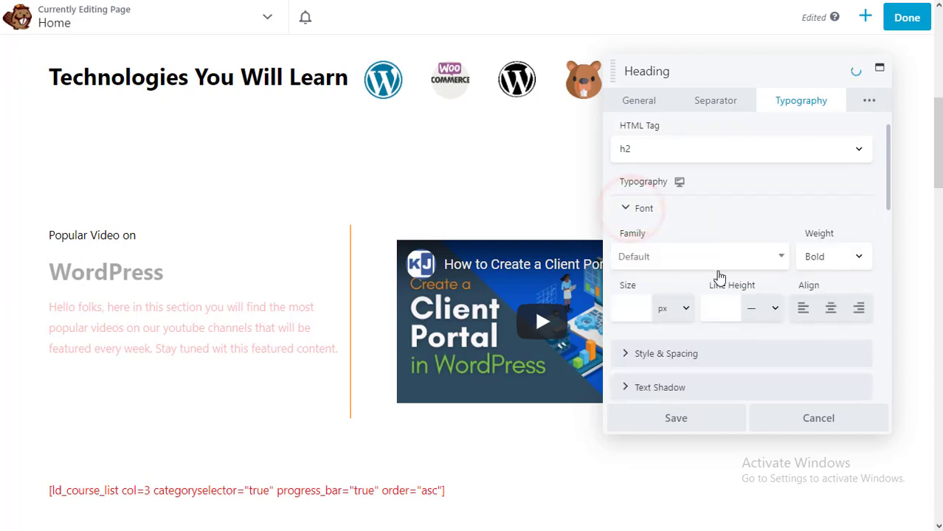
pyautogui.scroll(-2, 715, 275)
pyautogui.scroll(-3, 720, 277)
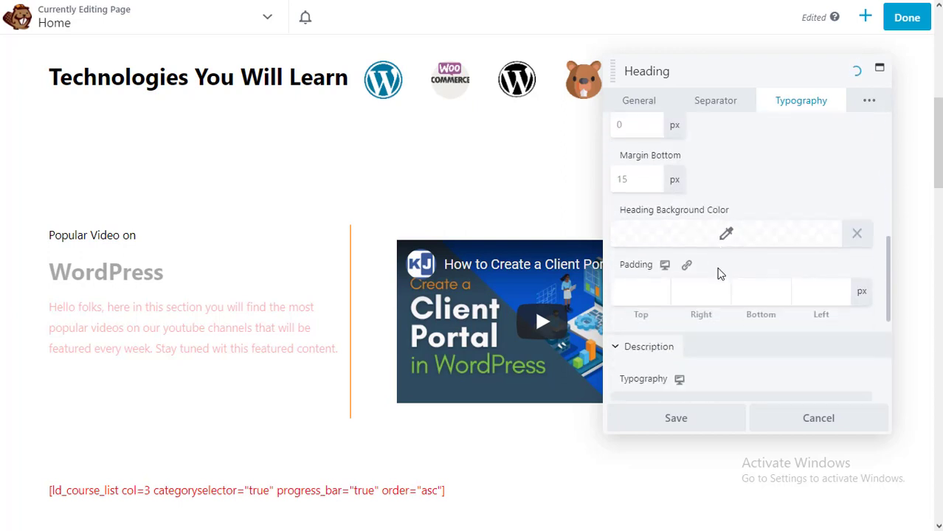
pyautogui.scroll(-4, 734, 254)
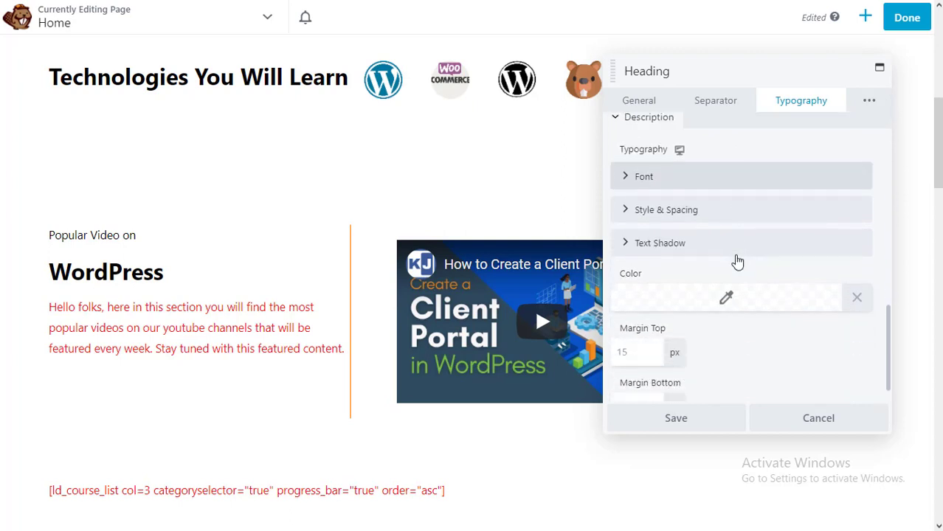
pyautogui.click(728, 287)
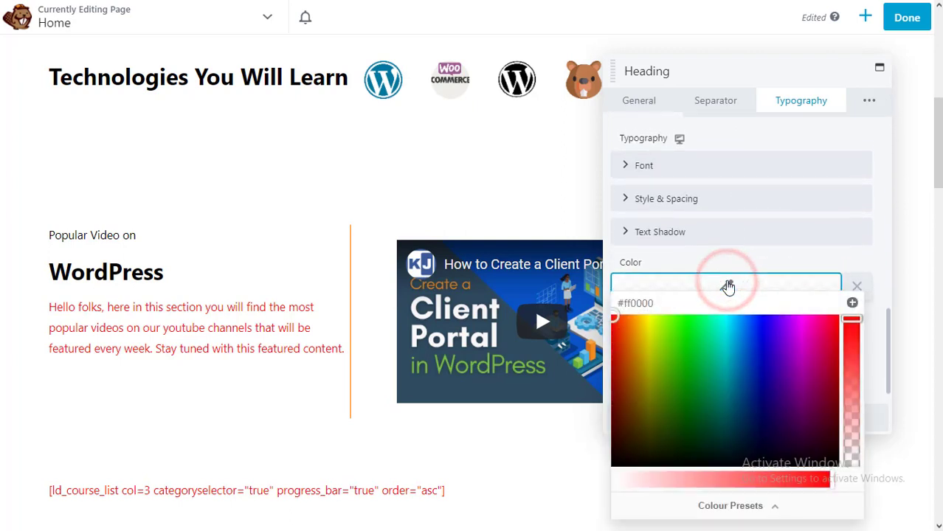
pyautogui.scroll(1, 729, 287)
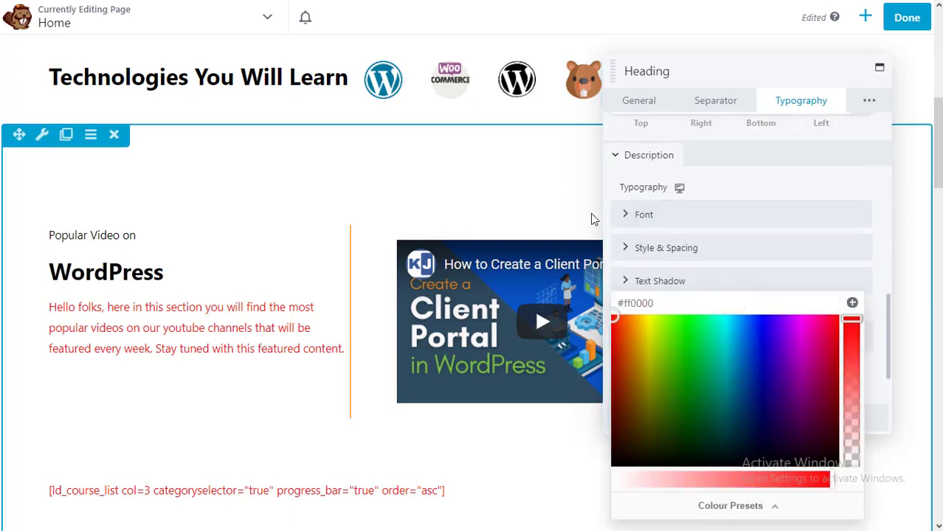
pyautogui.click(803, 422)
pyautogui.moveTo(847, 476); pyautogui.dragTo(849, 477)
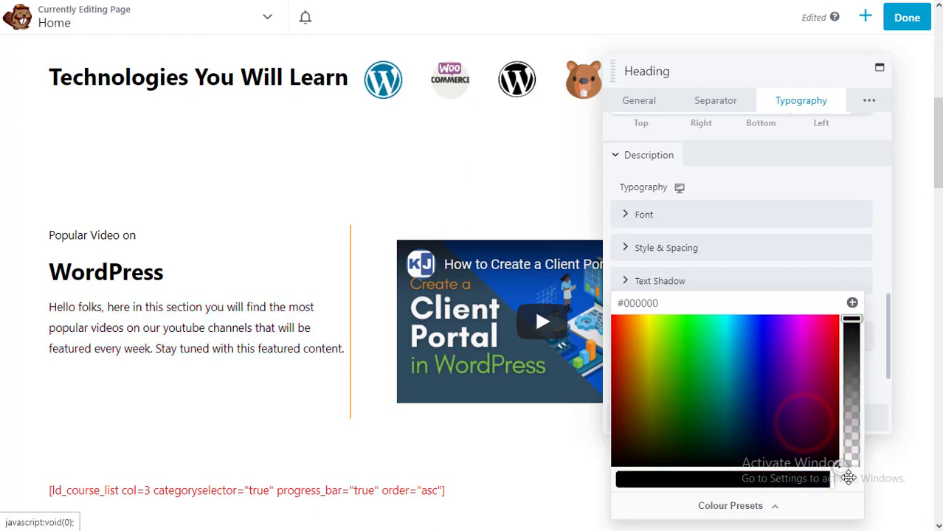
pyautogui.click(884, 272)
pyautogui.scroll(-2, 823, 298)
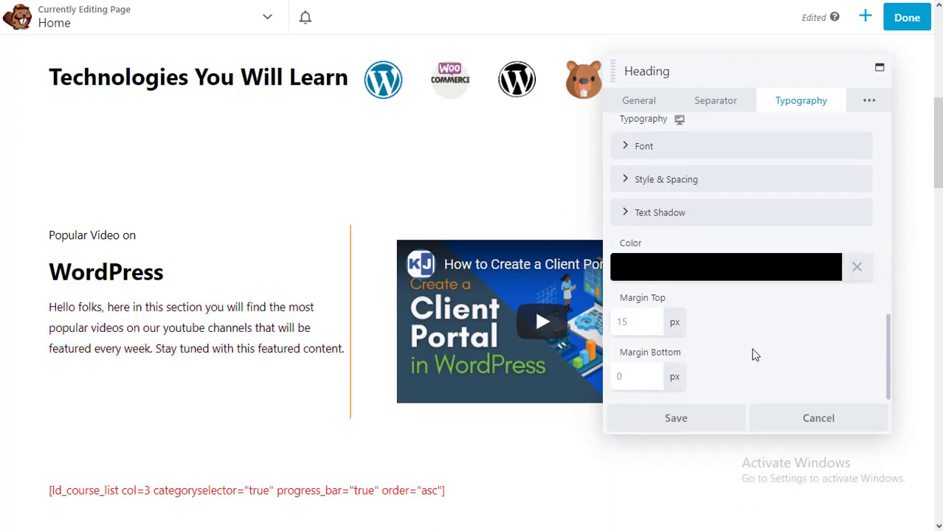
pyautogui.click(694, 431)
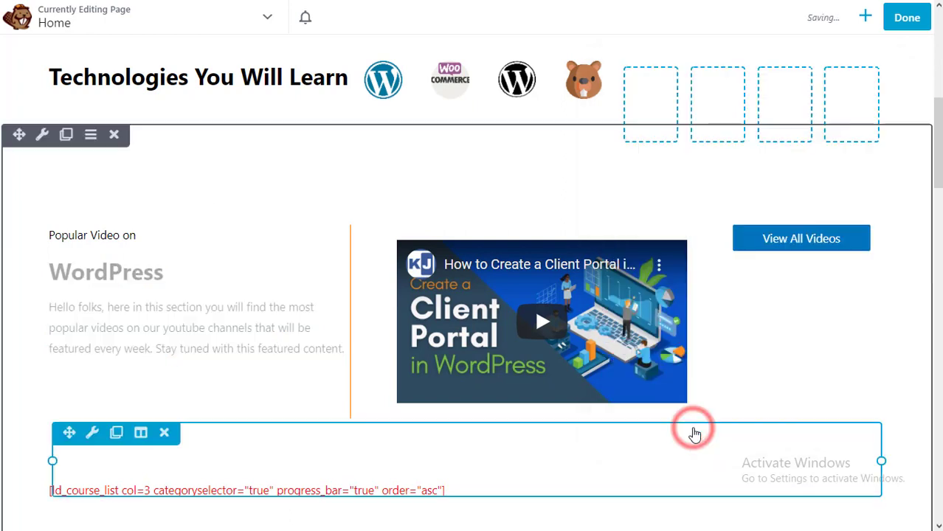
# - Delete the ld_course_list shortcode module below the video section
pyautogui.click(351, 374)
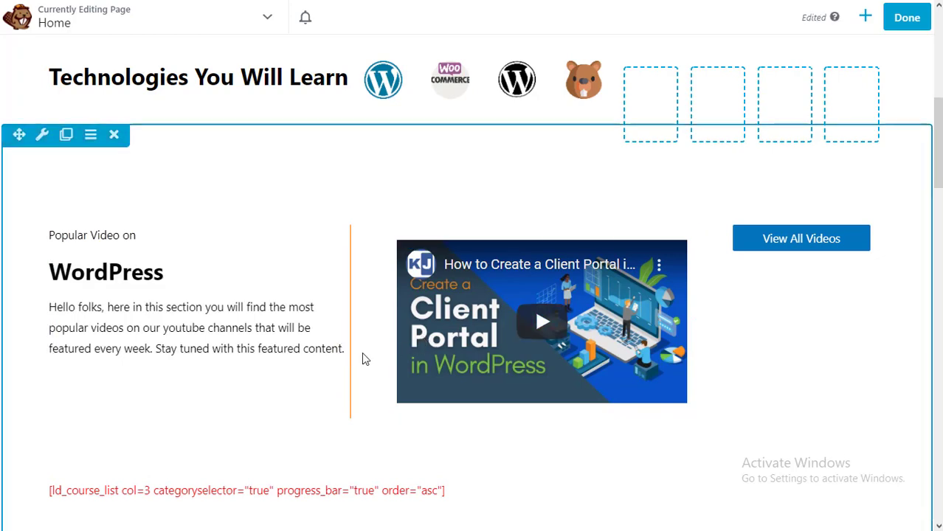
pyautogui.scroll(-3, 361, 359)
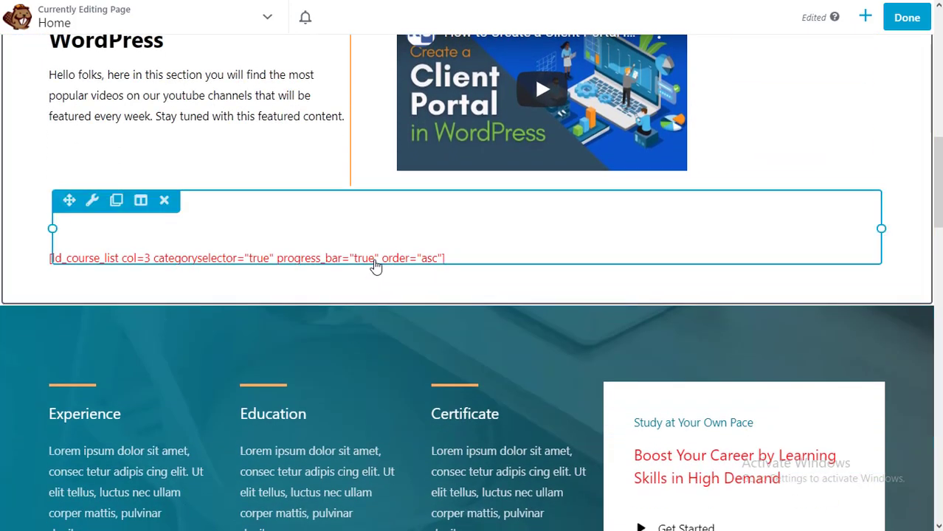
pyautogui.click(375, 264)
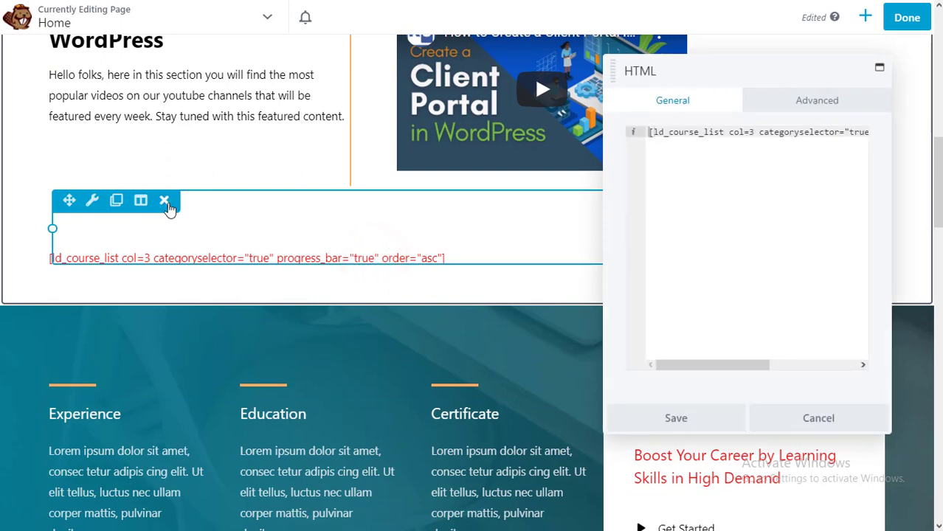
pyautogui.click(164, 201)
pyautogui.click(538, 62)
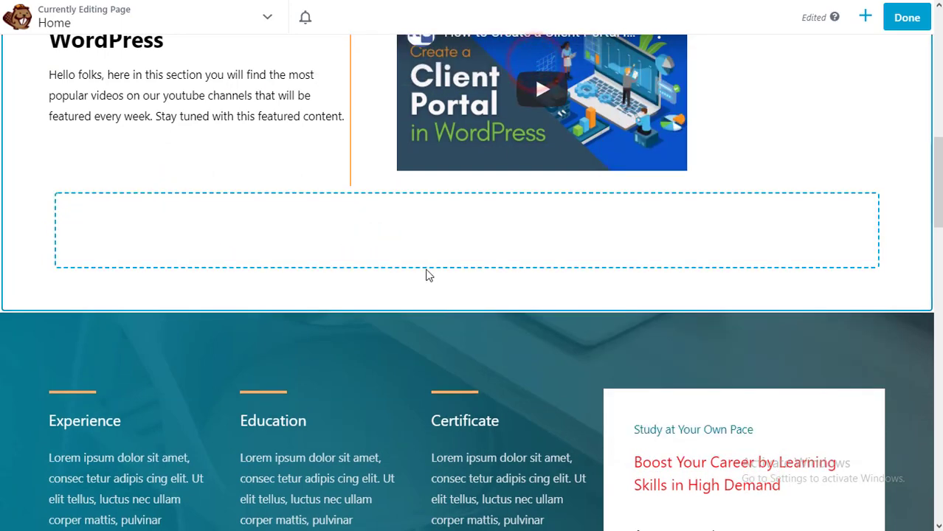
# - Delete the leftover empty row beneath the video section
pyautogui.moveTo(207, 220)
pyautogui.click(147, 203)
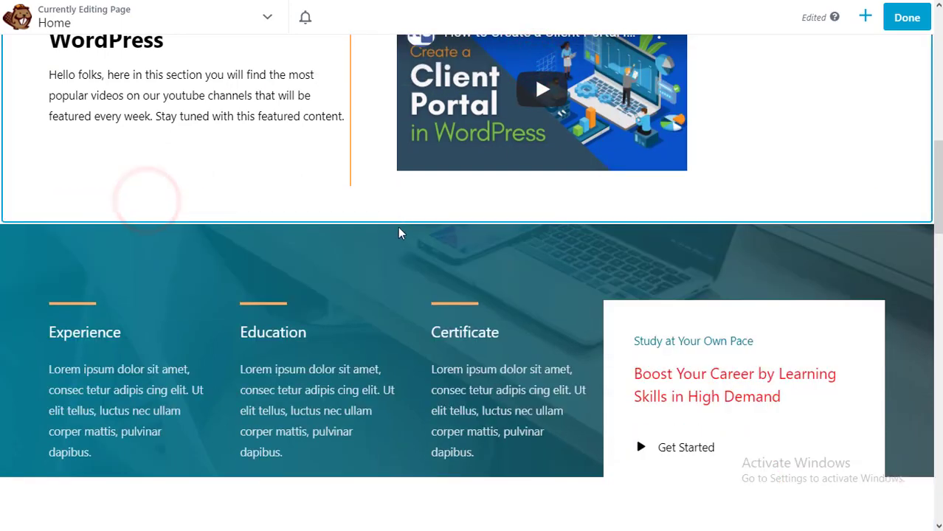
pyautogui.scroll(-2, 398, 228)
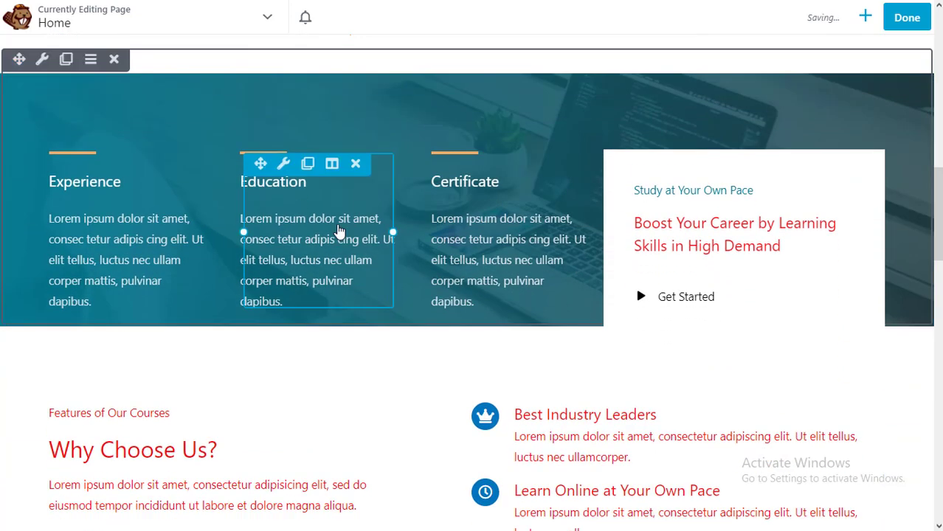
# - Retitle the heading as the tutor's name plus 'Community' and link it to the tutor's website
pyautogui.scroll(-8, 339, 228)
pyautogui.click(339, 228)
pyautogui.click(659, 100)
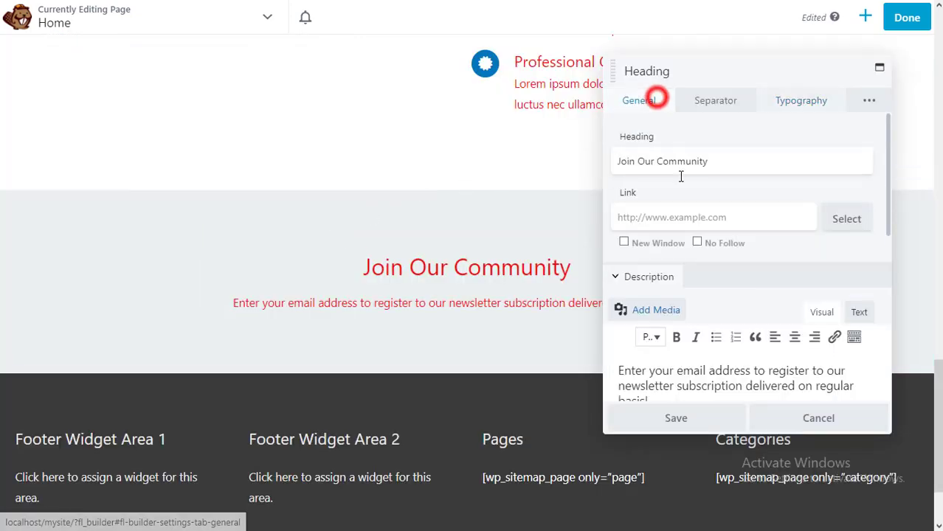
pyautogui.tripleClick(722, 162)
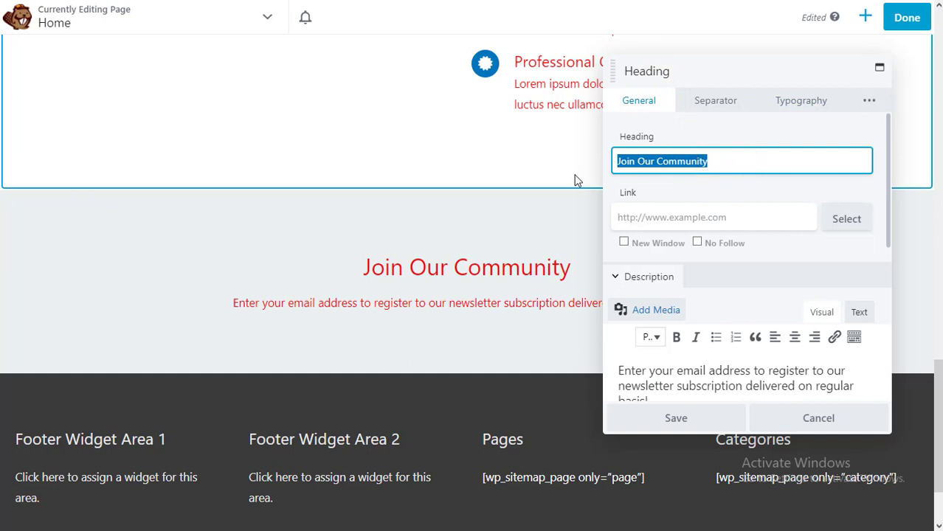
pyautogui.write('S')
pyautogui.press('BackSpace')
pyautogui.write('Kumar Ja')
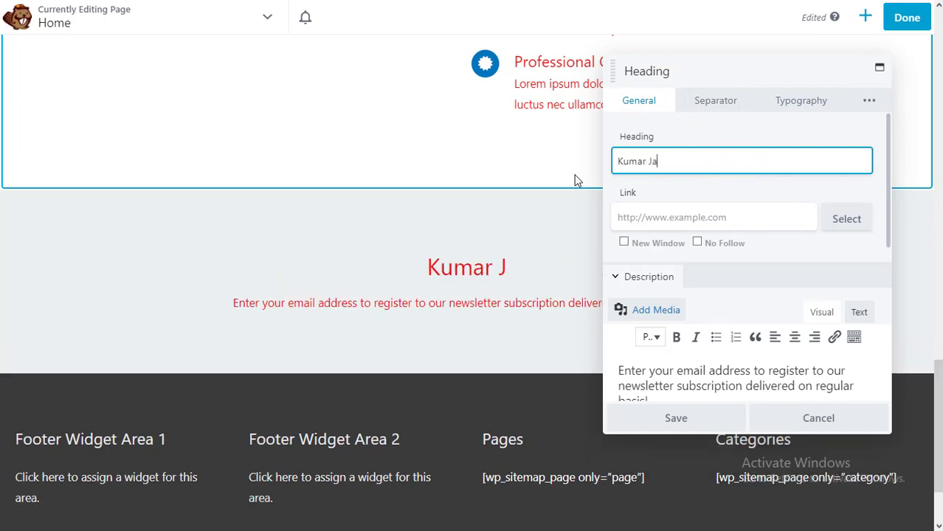
pyautogui.write('nglu Commnit')
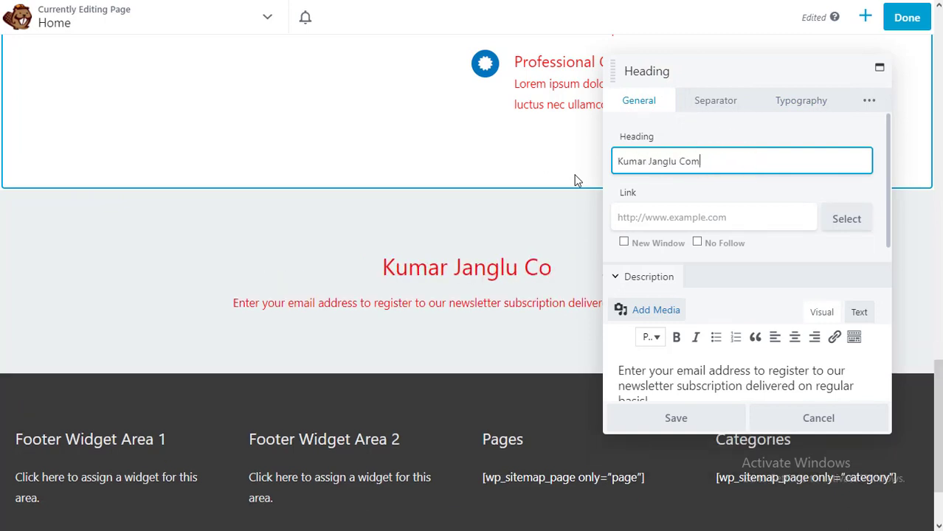
pyautogui.press('BackSpace')
pyautogui.press('BackSpace')
pyautogui.press('BackSpace')
pyautogui.write('unity')
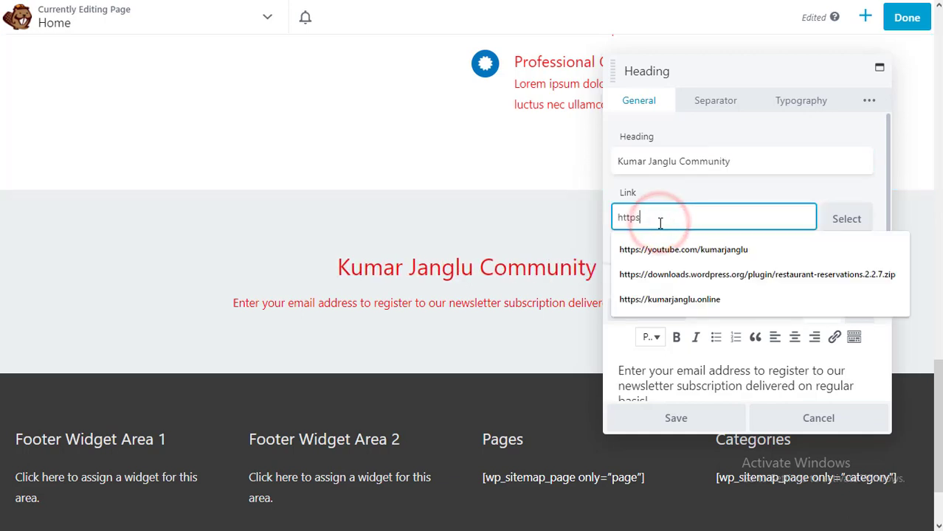
pyautogui.write('/kumarjanglu.')
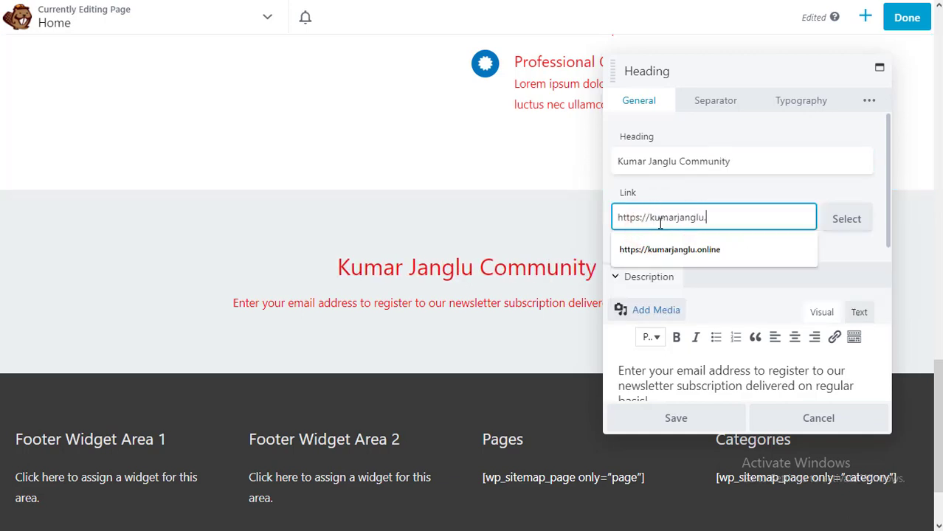
pyautogui.write('onoine')
pyautogui.press('BackSpace')
pyautogui.write('line')
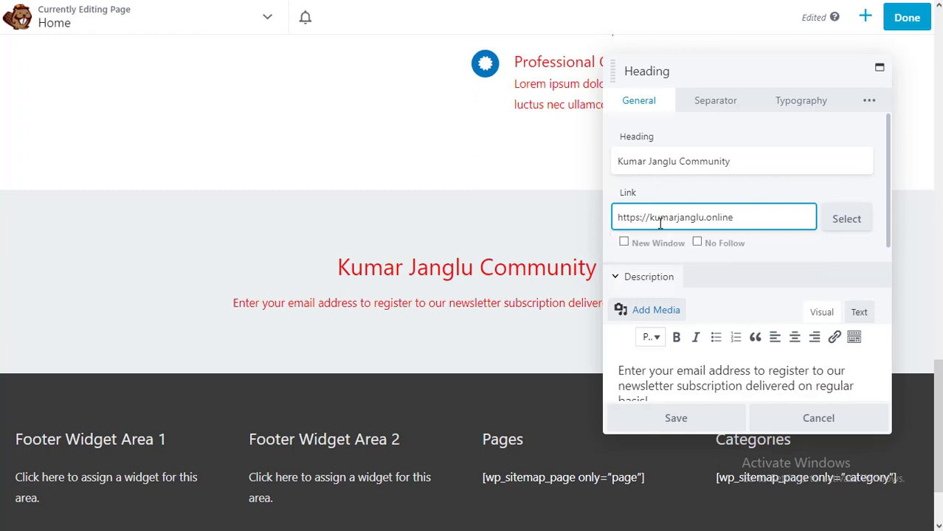
# - Replace the description with an invitation to join the social media handle, then save
pyautogui.scroll(-1, 746, 360)
pyautogui.tripleClick(669, 362)
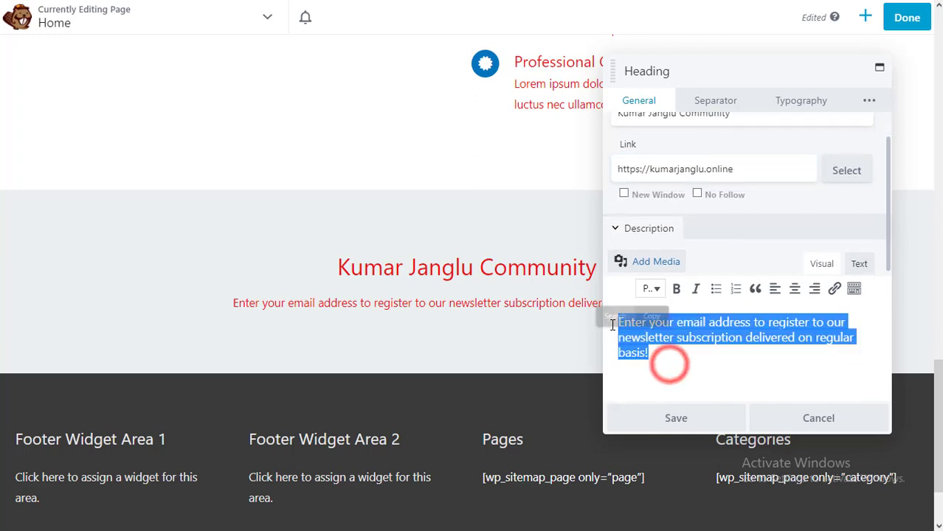
pyautogui.press('BackSpace')
pyautogui.write('Join our social media handle and stay tuned with every WordPress, WooCommerce, ')
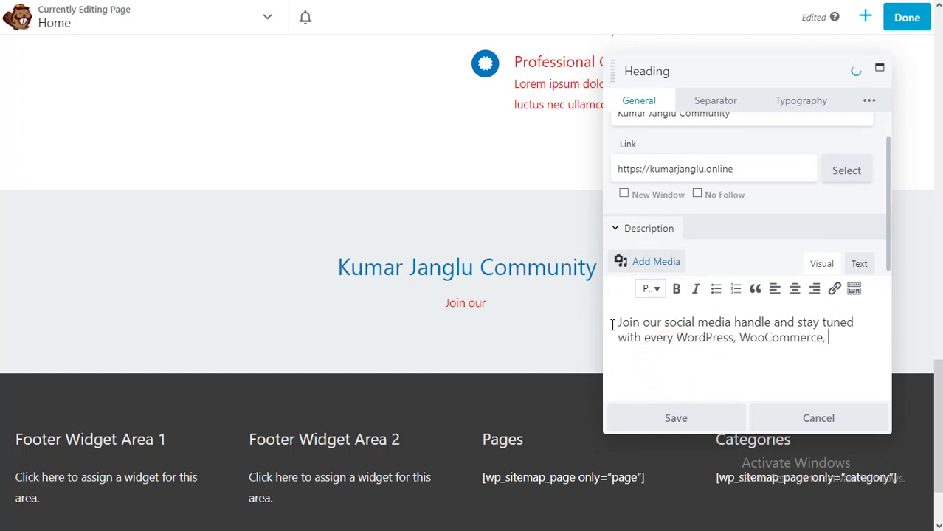
pyautogui.write('and other related video.')
pyautogui.click(713, 369)
pyautogui.click(680, 419)
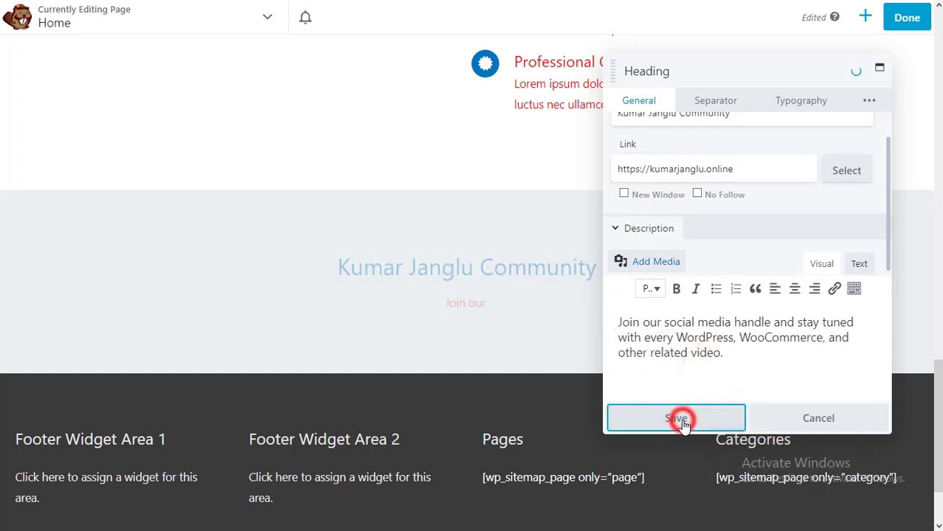
pyautogui.click(523, 233)
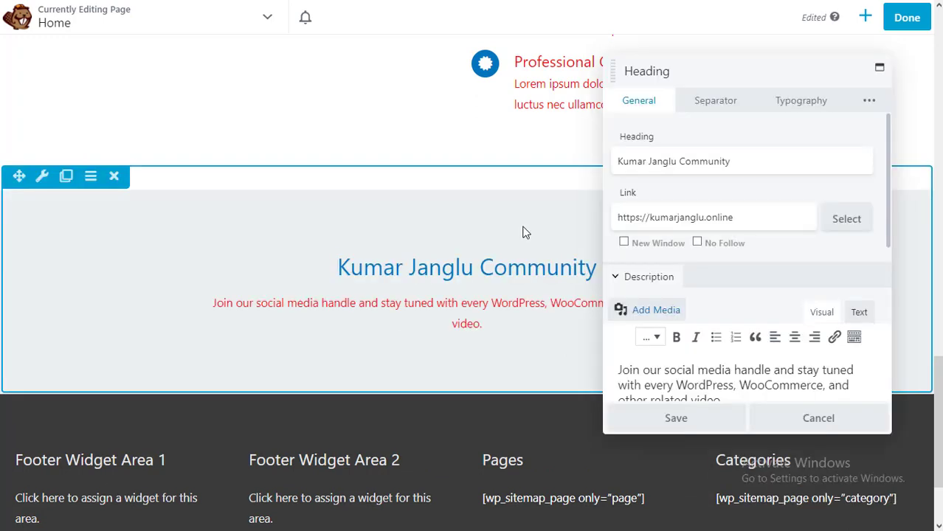
# - Set the community heading's font weight to Bold
pyautogui.click(788, 104)
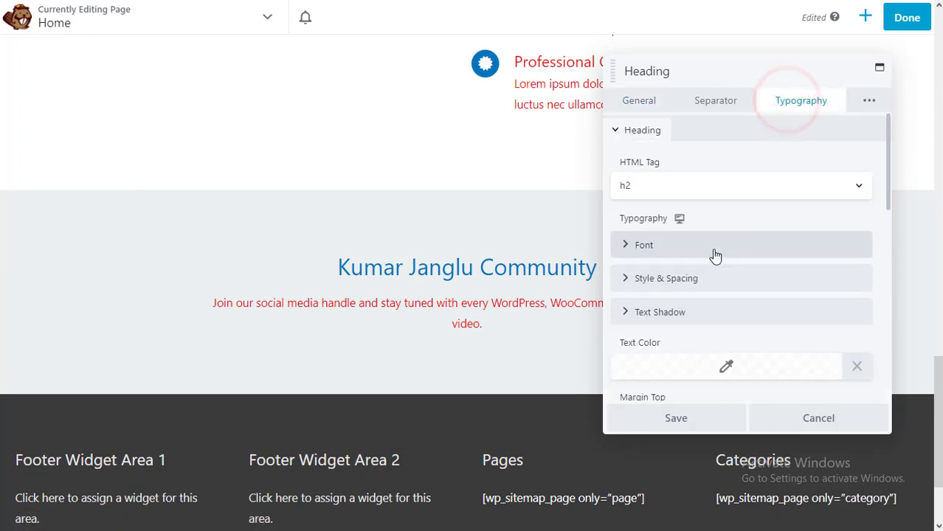
pyautogui.click(702, 253)
pyautogui.scroll(-1, 758, 289)
pyautogui.click(828, 233)
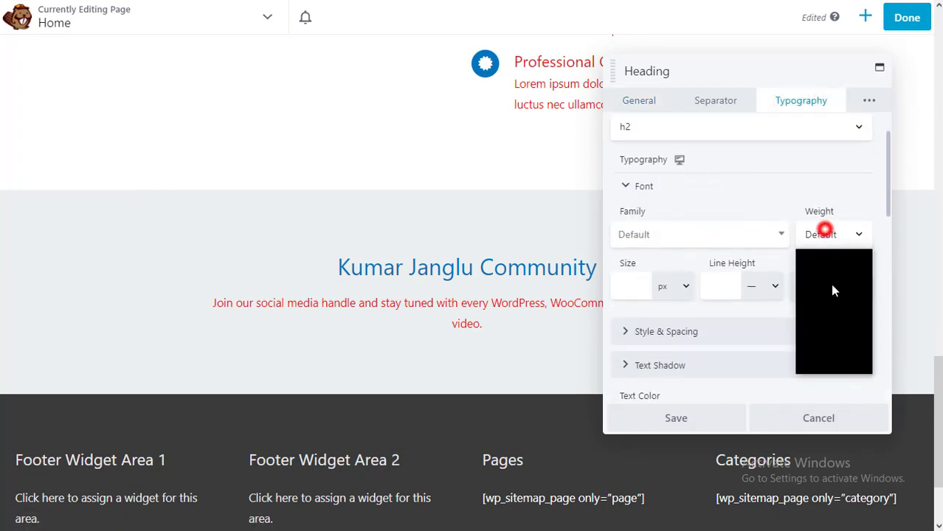
pyautogui.click(827, 342)
# - Set the description colour to black #000000 and save the styling
pyautogui.scroll(-3, 743, 326)
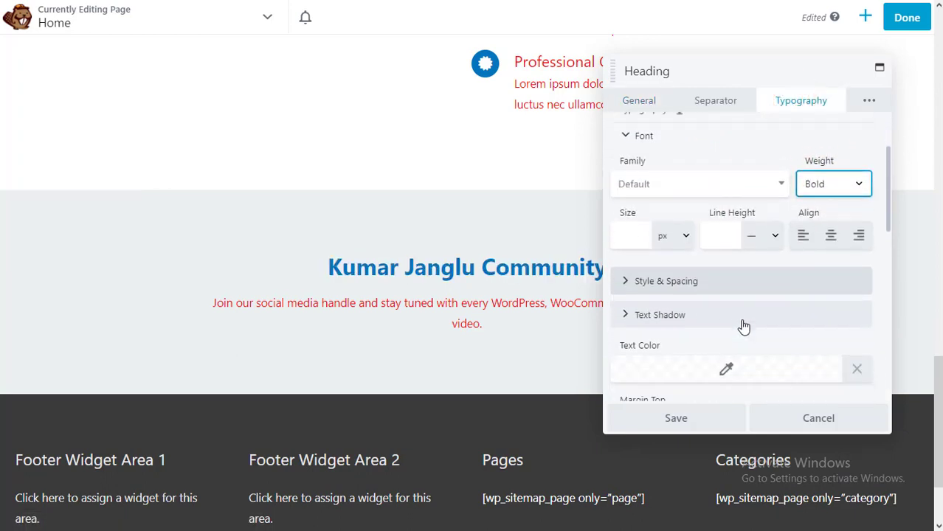
pyautogui.scroll(-4, 726, 301)
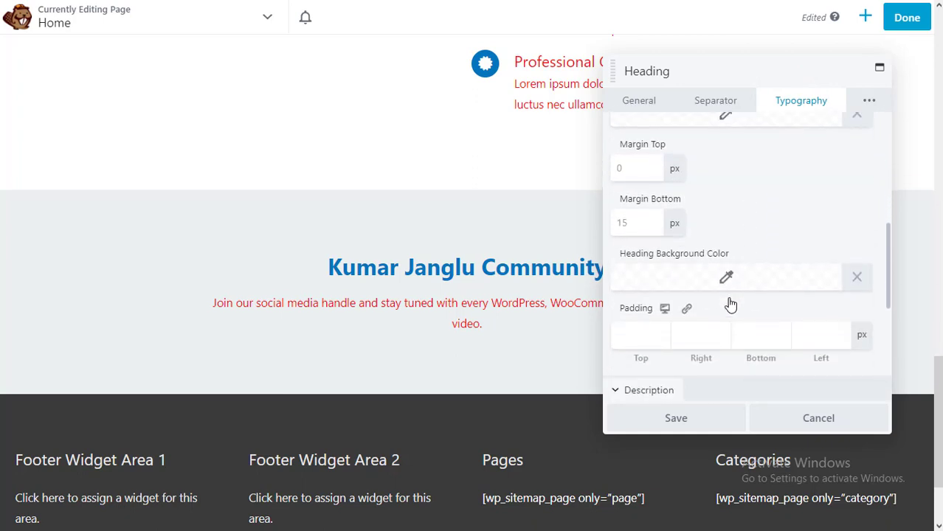
pyautogui.scroll(-3, 730, 296)
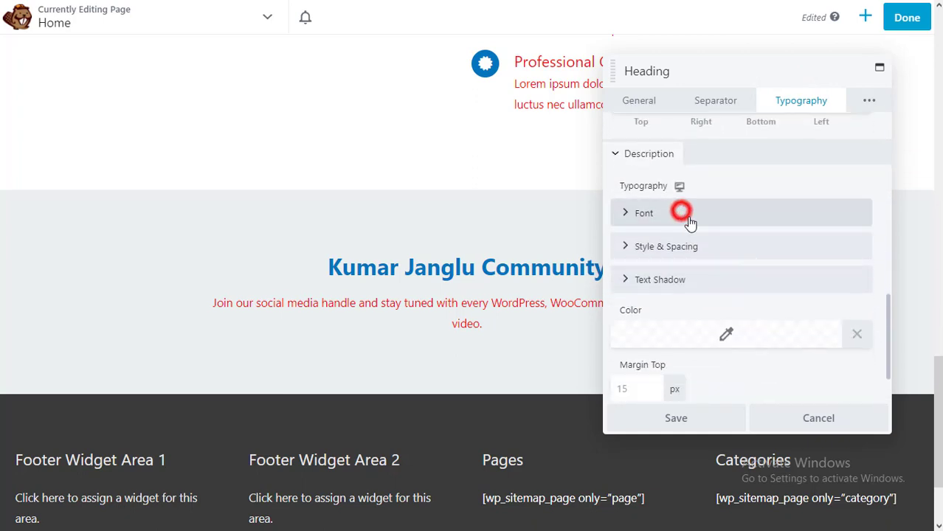
pyautogui.click(682, 213)
pyautogui.scroll(-1, 779, 280)
pyautogui.click(821, 220)
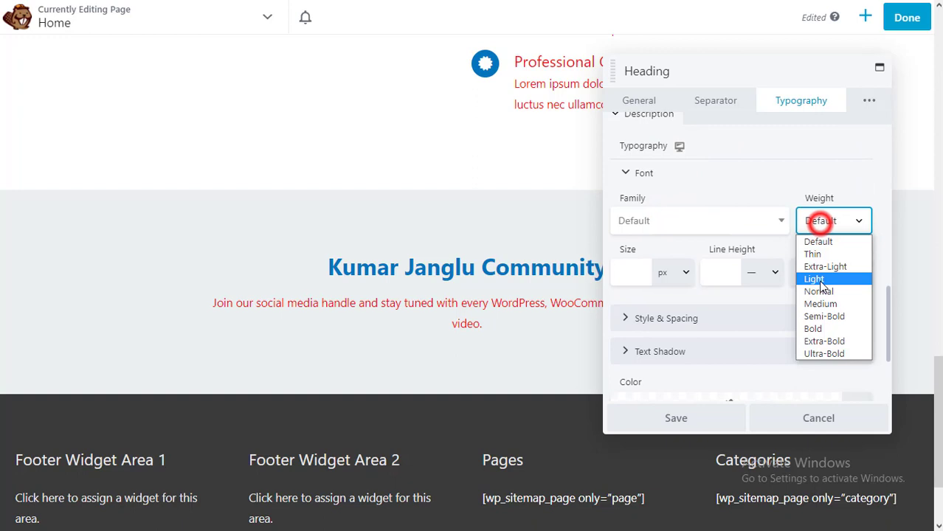
pyautogui.scroll(-2, 716, 360)
pyautogui.click(725, 318)
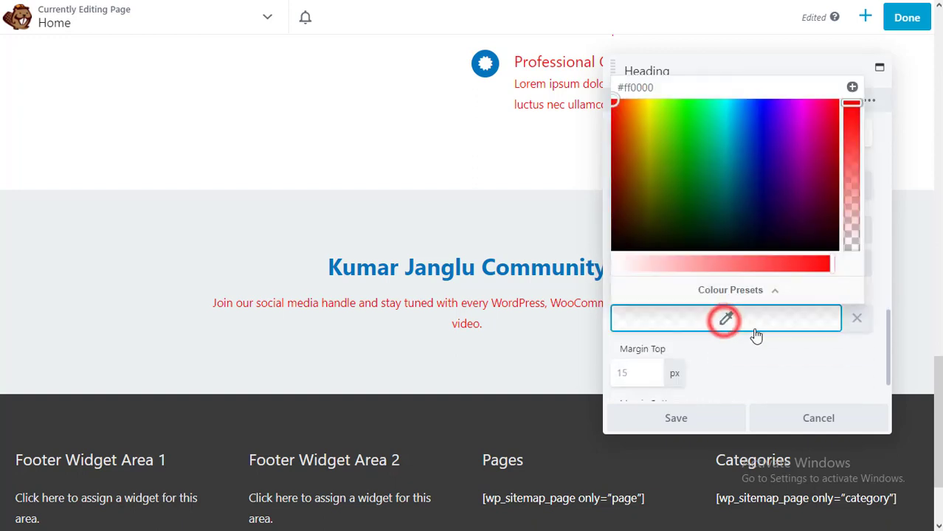
pyautogui.moveTo(803, 241); pyautogui.dragTo(852, 249)
pyautogui.scroll(-1, 783, 356)
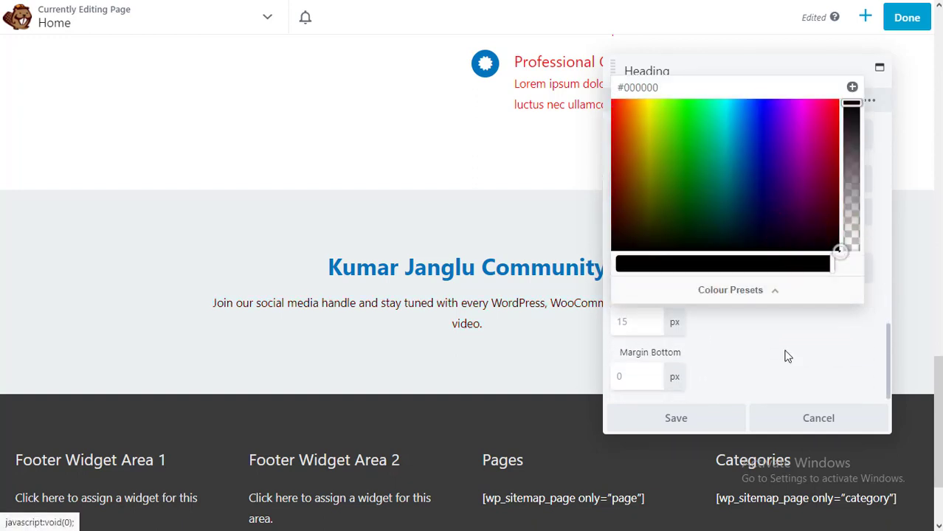
pyautogui.click(743, 363)
pyautogui.click(694, 419)
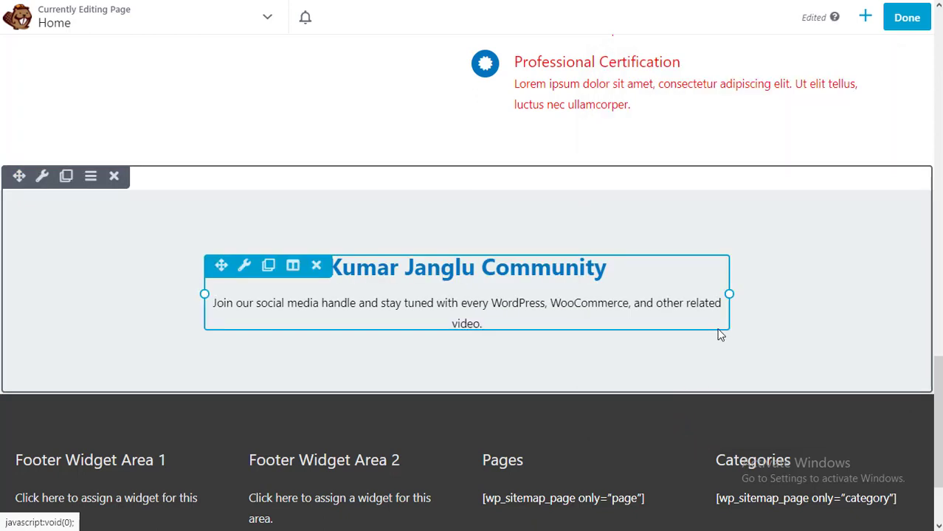
pyautogui.scroll(5, 785, 303)
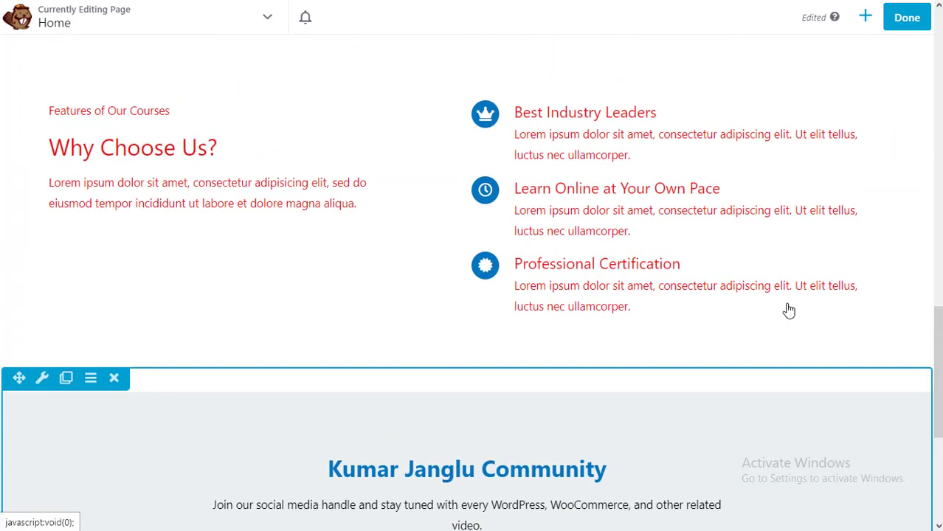
pyautogui.scroll(5, 788, 310)
pyautogui.scroll(-3, 788, 310)
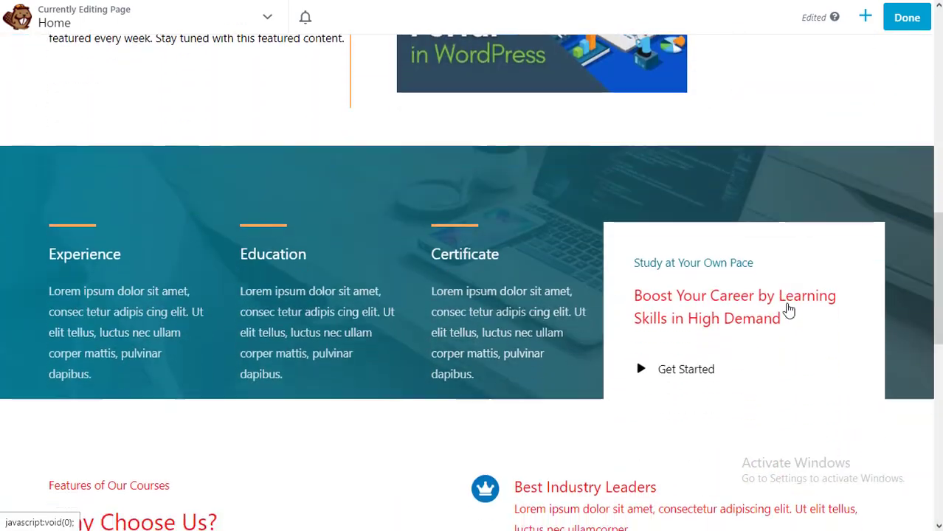
pyautogui.hotkey('ctrl', 'z')
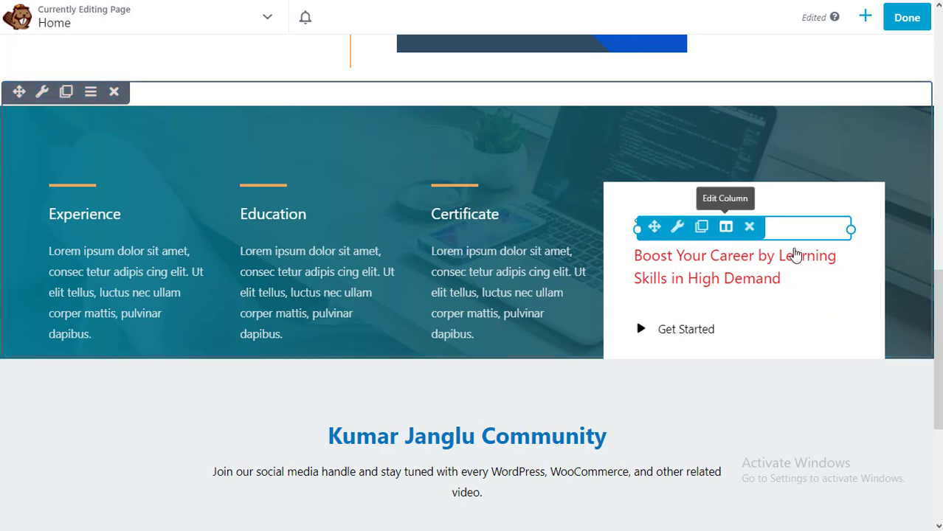
# - Replace the card's small heading text with 'Learn at your own pace' and save
pyautogui.click(783, 228)
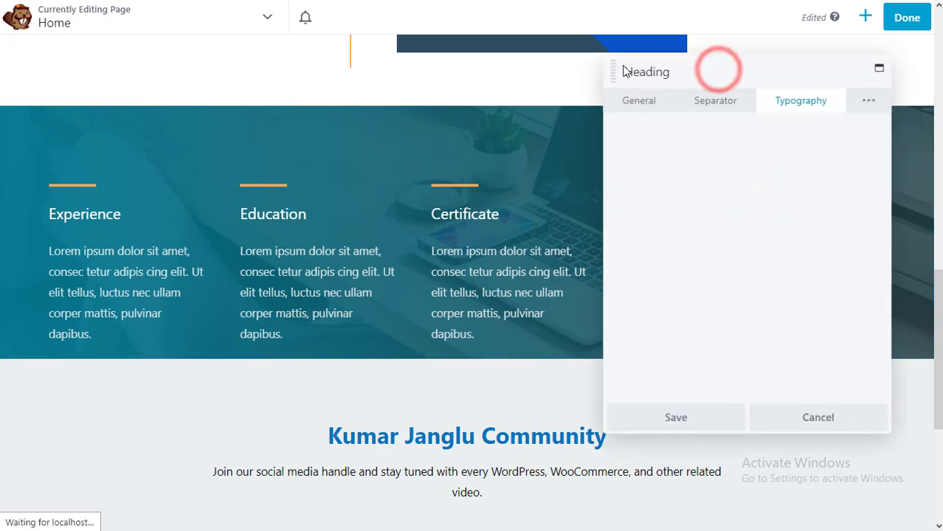
pyautogui.moveTo(597, 70); pyautogui.dragTo(332, 92)
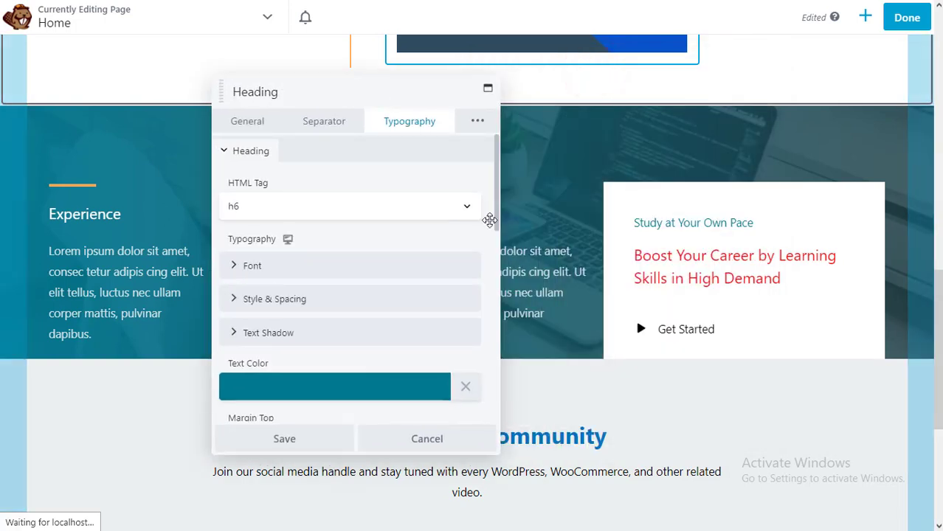
pyautogui.click(250, 120)
pyautogui.tripleClick(339, 177)
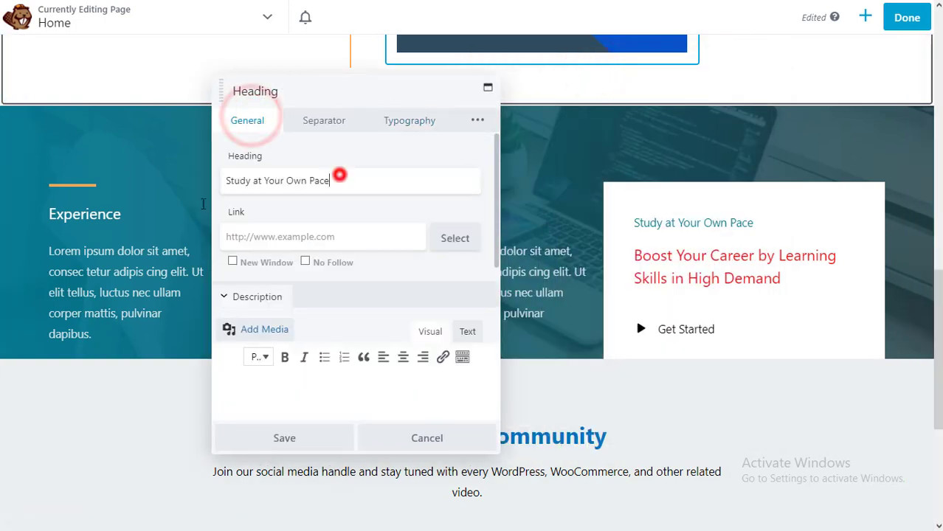
pyautogui.write('Learn at yo')
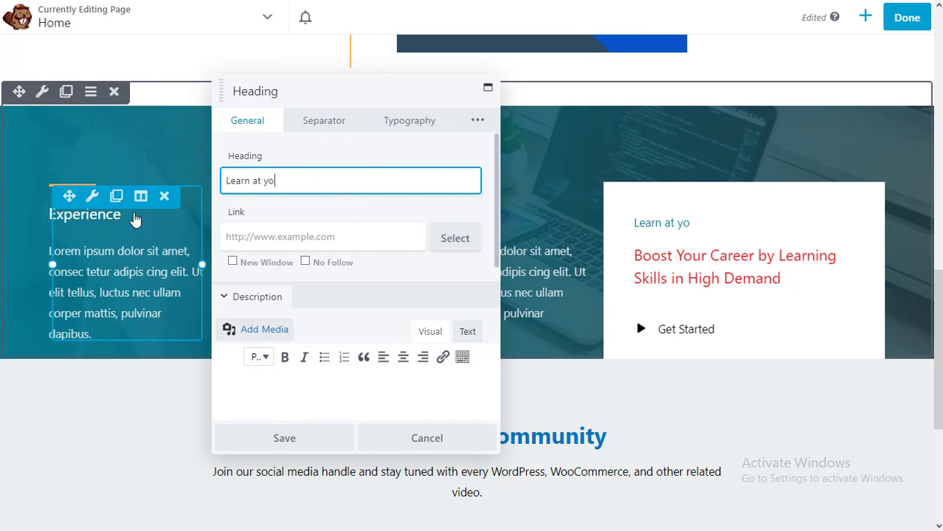
pyautogui.press('BackSpace')
pyautogui.write('our own pace')
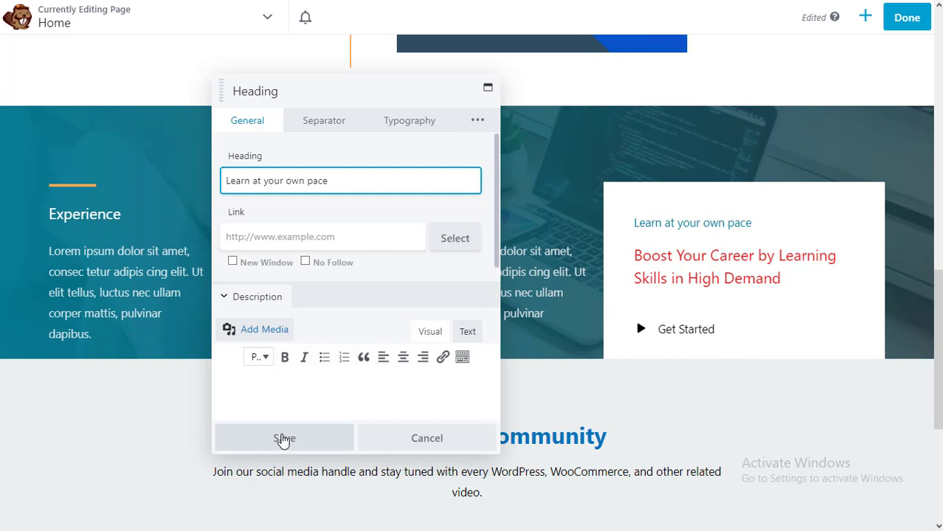
pyautogui.click(282, 438)
# - Set the Boost Your Career heading's text colour to black #000000, save, and select the Get Started button
pyautogui.click(764, 279)
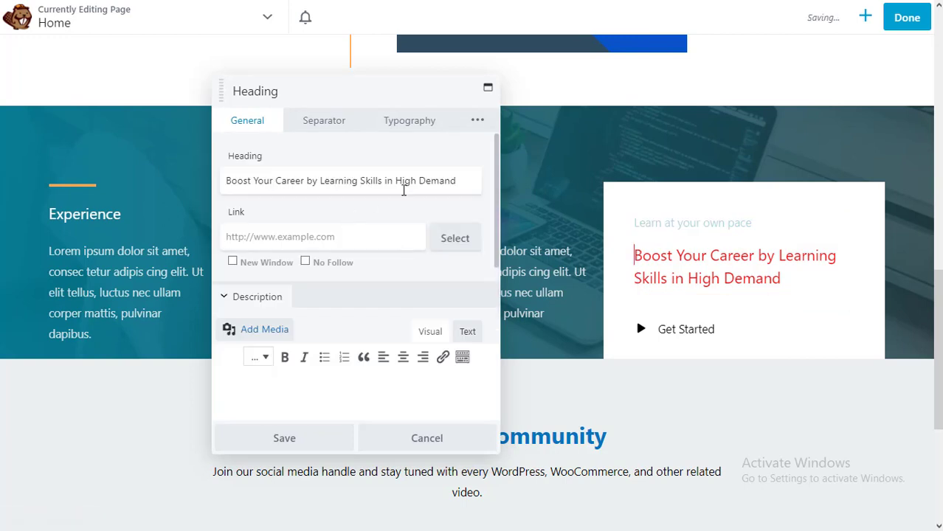
pyautogui.scroll(-1, 402, 300)
pyautogui.click(411, 120)
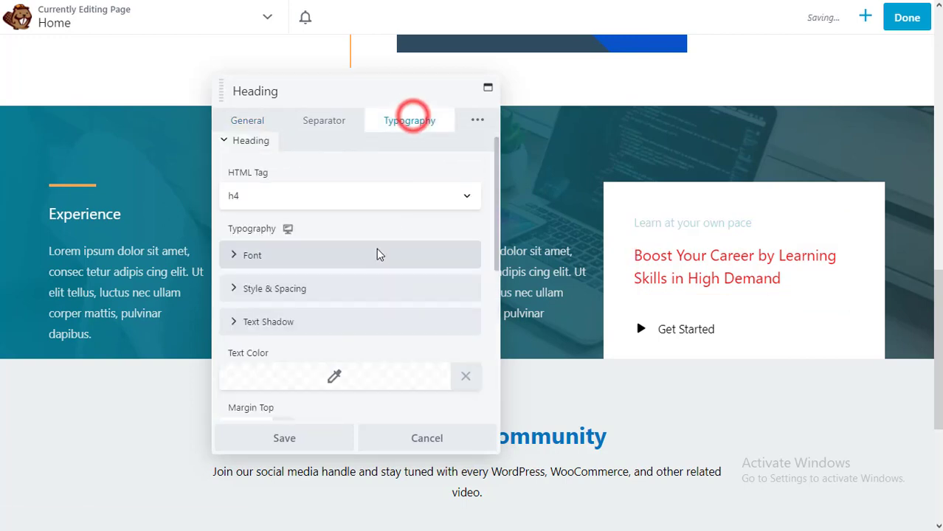
pyautogui.scroll(-2, 378, 254)
pyautogui.scroll(-1, 379, 256)
pyautogui.click(326, 258)
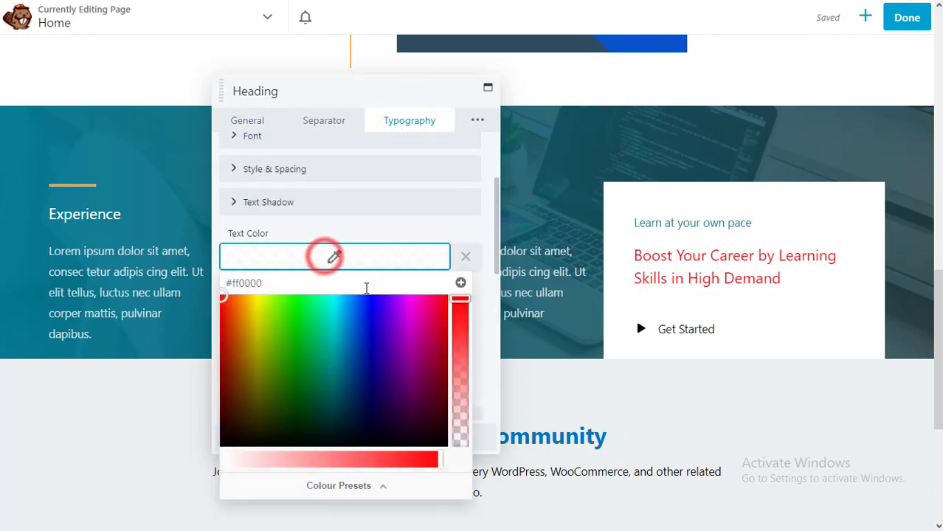
pyautogui.click(447, 418)
pyautogui.click(405, 376)
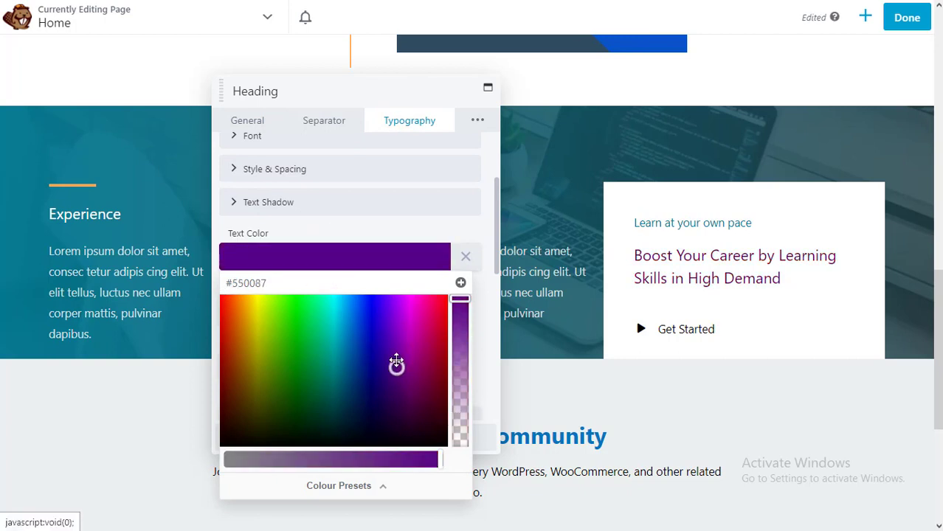
pyautogui.moveTo(397, 362)
pyautogui.mouseDown()
pyautogui.moveTo(375, 309)
pyautogui.moveTo(480, 487)
pyautogui.mouseUp()
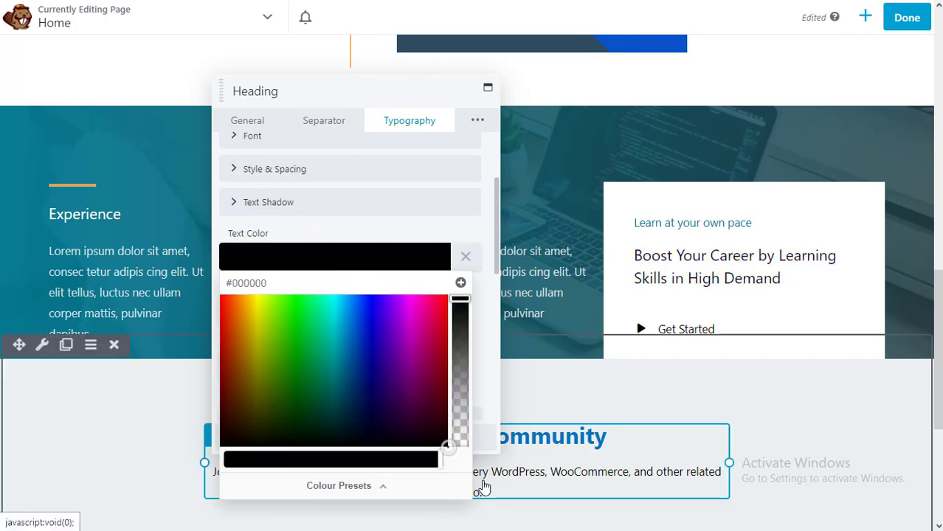
pyautogui.click(468, 221)
pyautogui.click(311, 439)
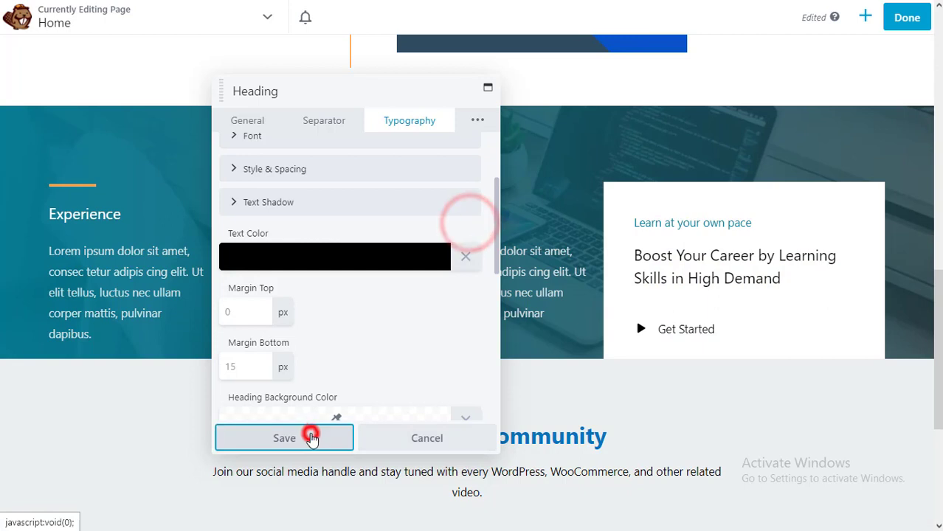
pyautogui.click(796, 334)
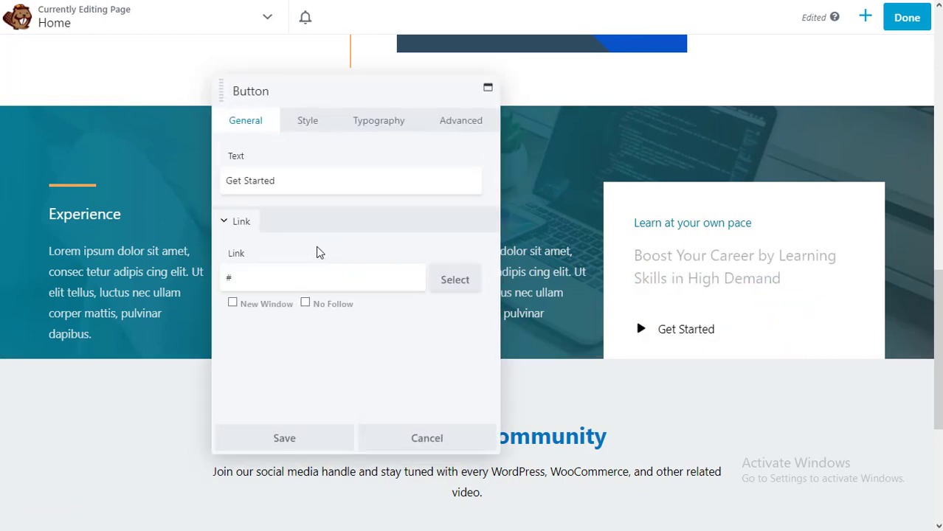
# - Link the Get Started button to the YouTube channel and set its font weight to Bold
pyautogui.doubleClick(261, 284)
pyautogui.write('http')
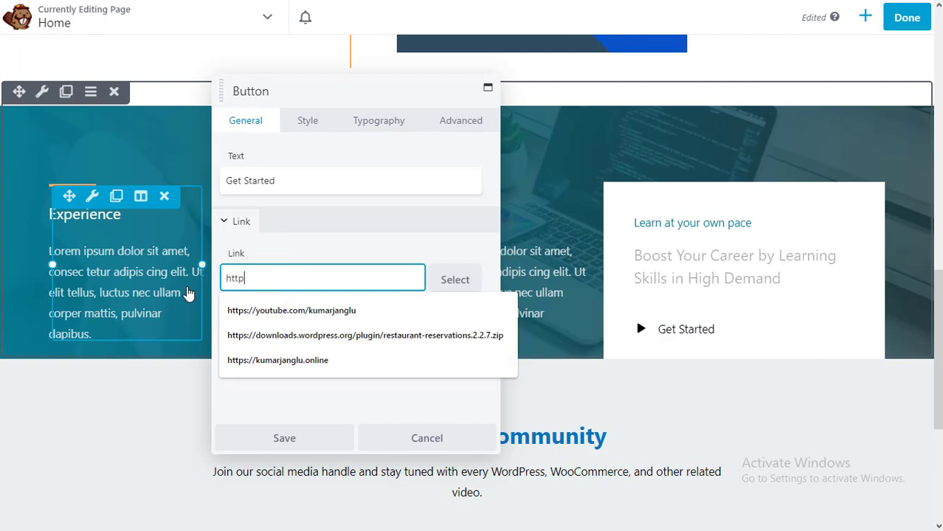
pyautogui.write('s://youtube.com/kumar')
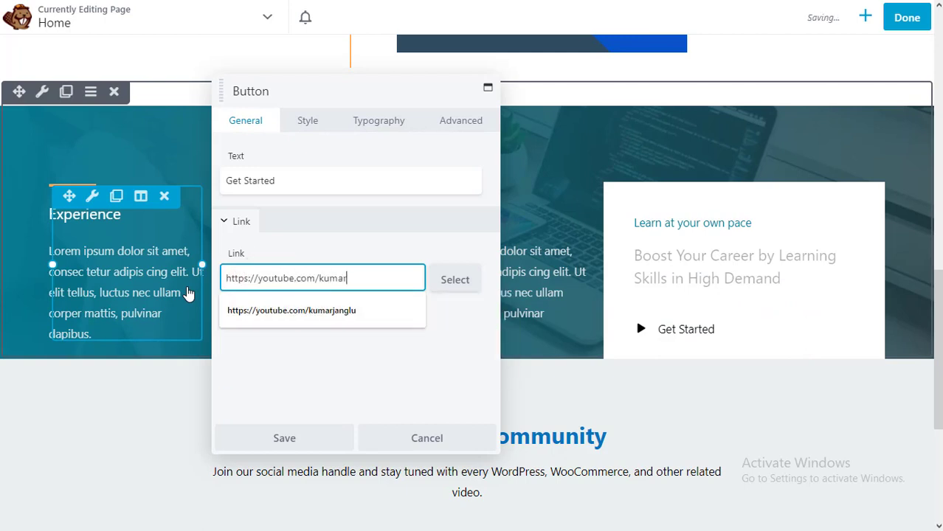
pyautogui.write('janglu')
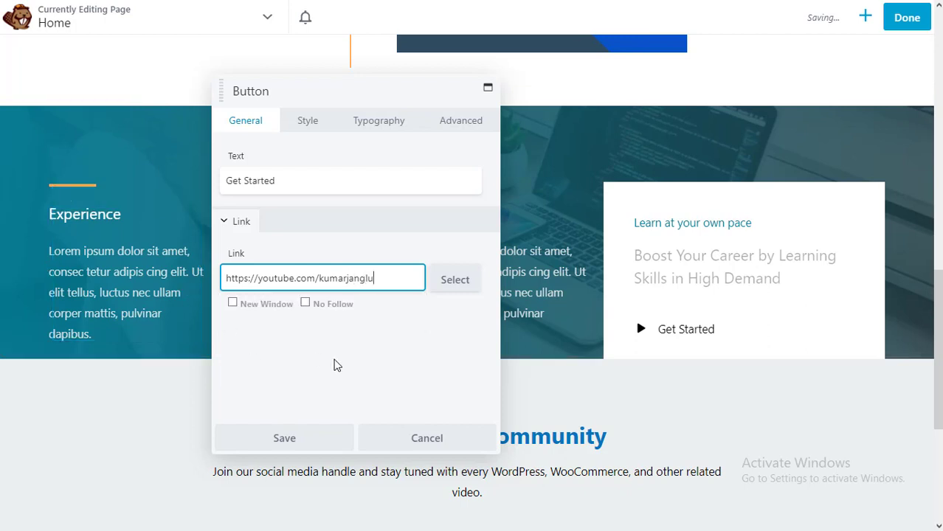
pyautogui.click(376, 129)
pyautogui.click(325, 209)
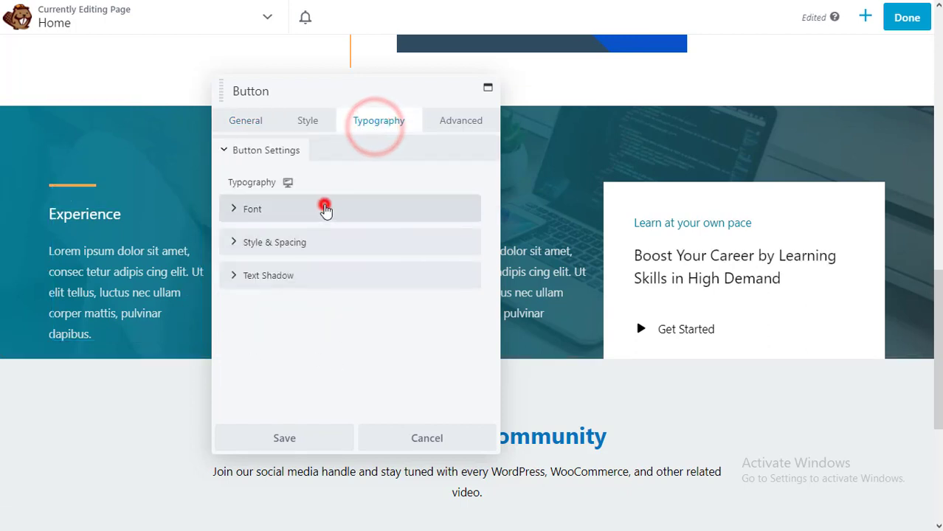
pyautogui.click(455, 256)
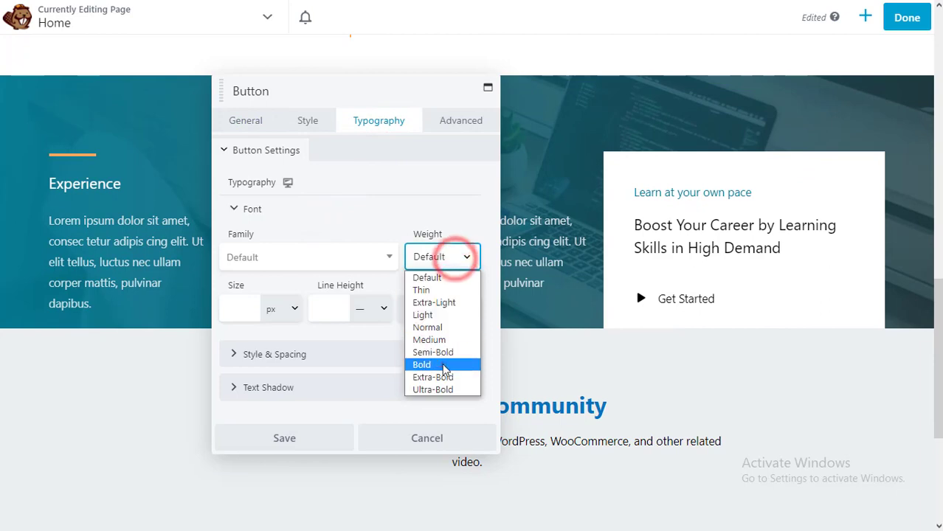
pyautogui.click(442, 362)
pyautogui.click(304, 445)
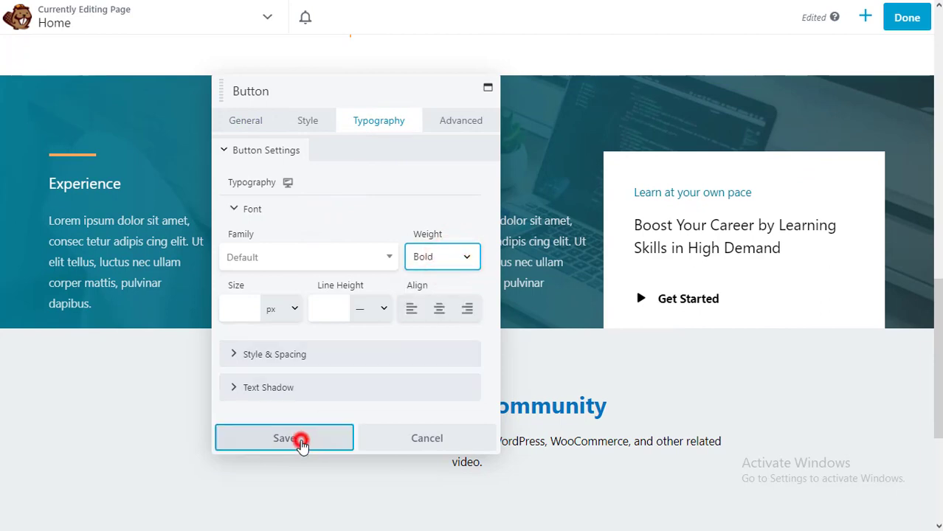
# - Review the edited page, then choose Done and Publish
pyautogui.scroll(10, 578, 330)
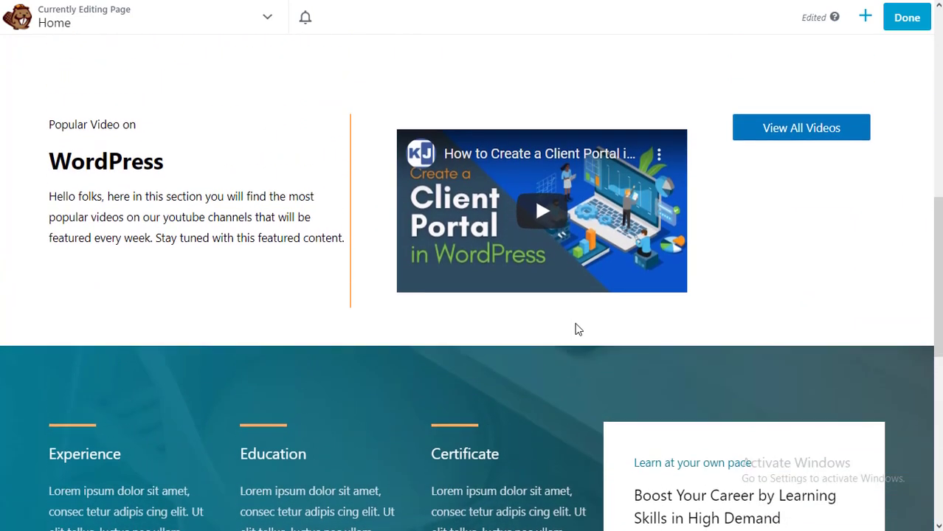
pyautogui.scroll(5, 578, 330)
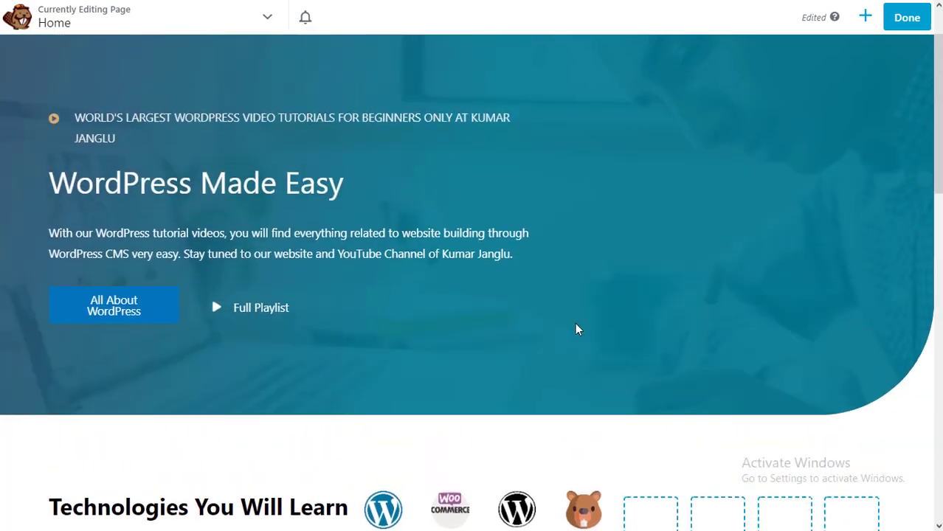
pyautogui.scroll(-15, 577, 329)
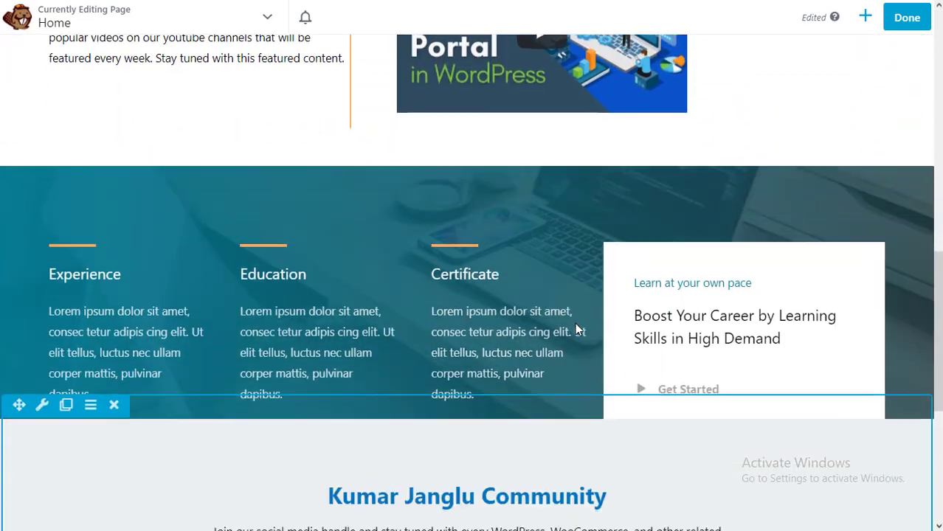
pyautogui.scroll(8, 578, 330)
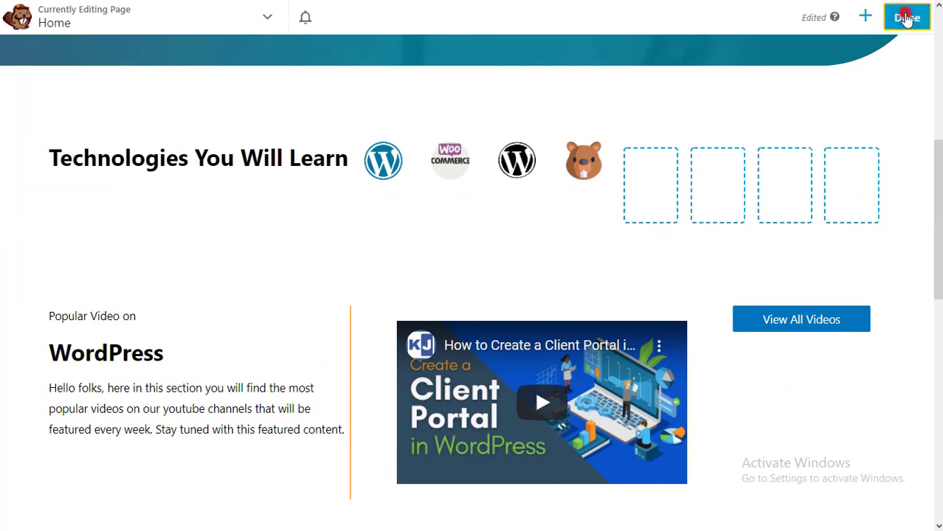
pyautogui.click(906, 18)
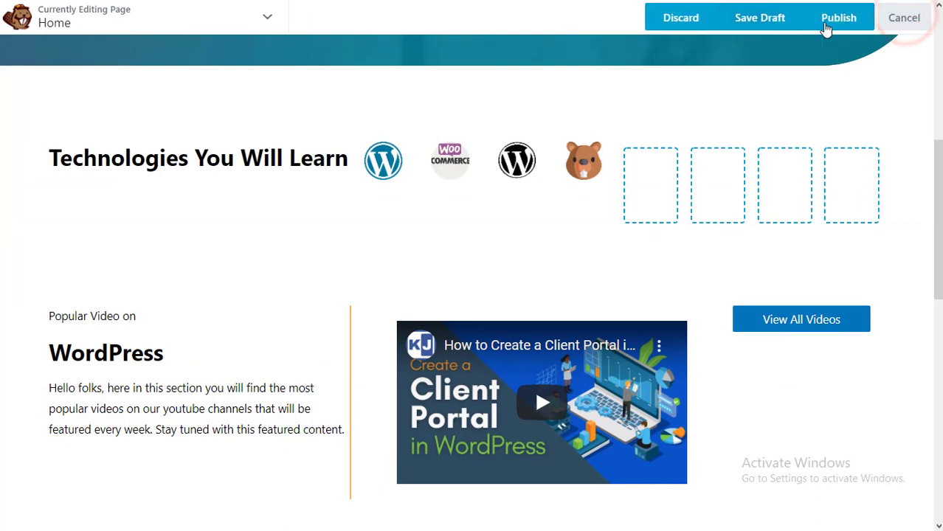
pyautogui.click(833, 21)
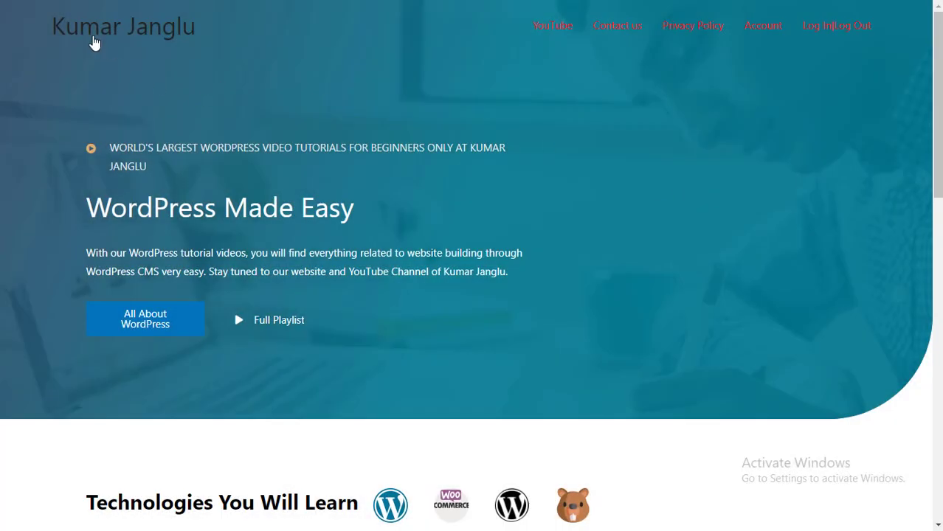
# - Scroll the live home page and play the embedded WordPress video
pyautogui.scroll(-3, 389, 257)
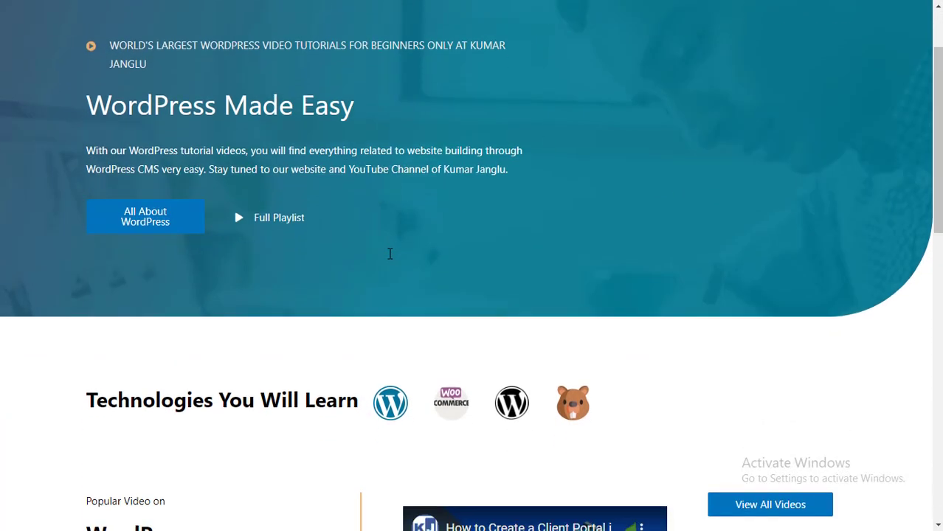
pyautogui.scroll(-4, 389, 254)
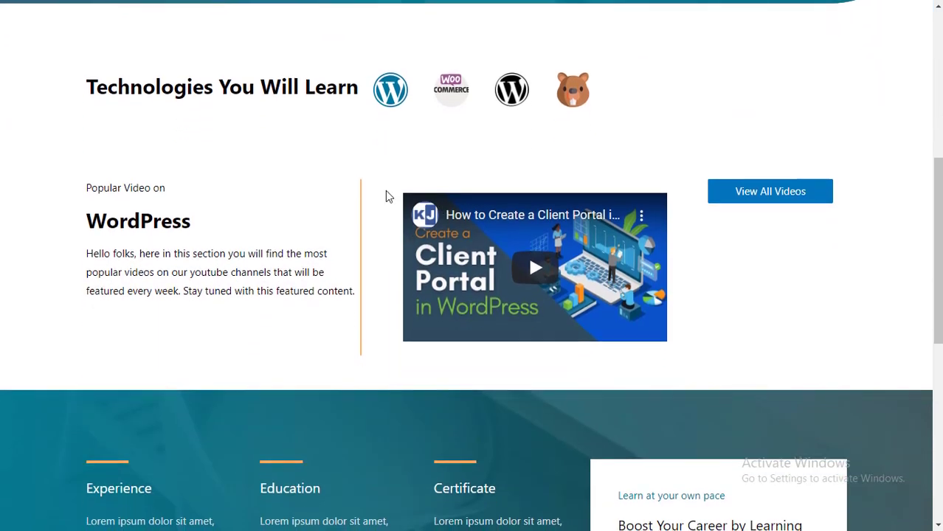
pyautogui.scroll(4, 357, 194)
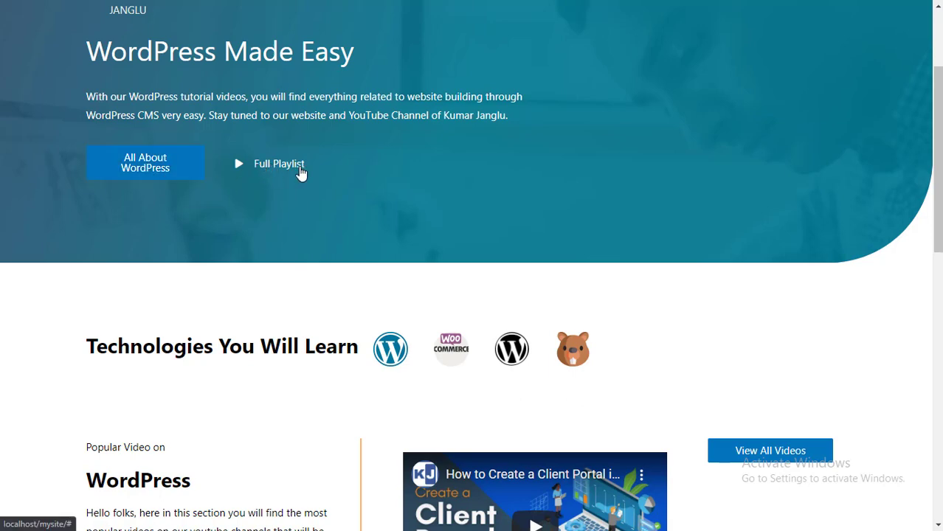
pyautogui.scroll(-4, 327, 276)
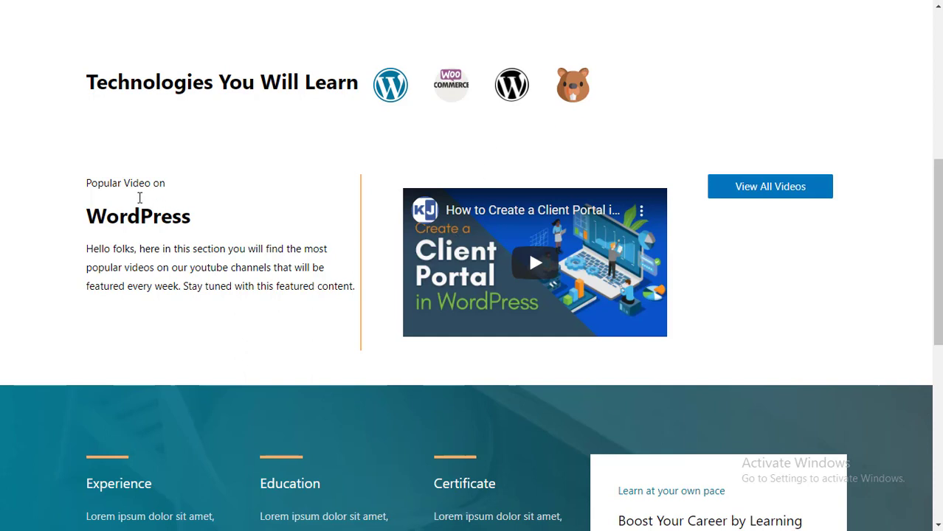
pyautogui.click(538, 271)
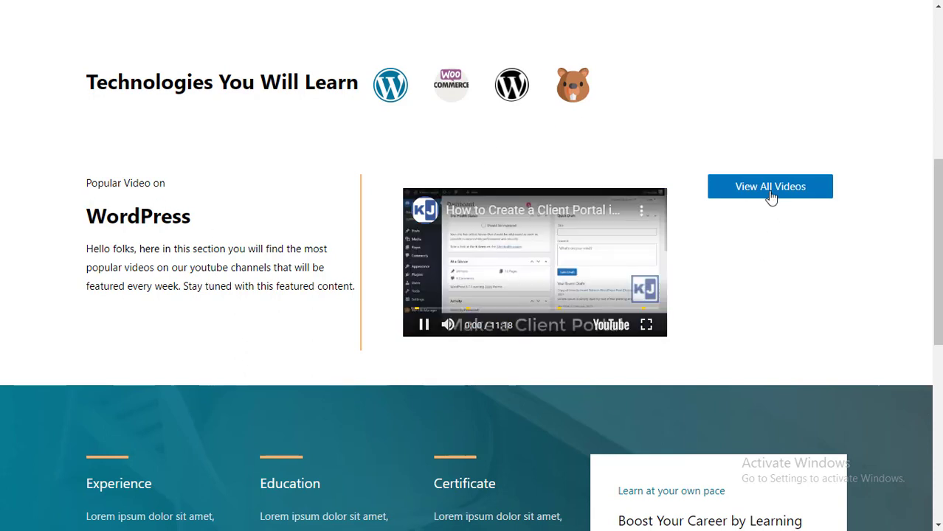
# - Follow the View All Videos link to the YouTube channel and browse it
pyautogui.scroll(-2, 751, 276)
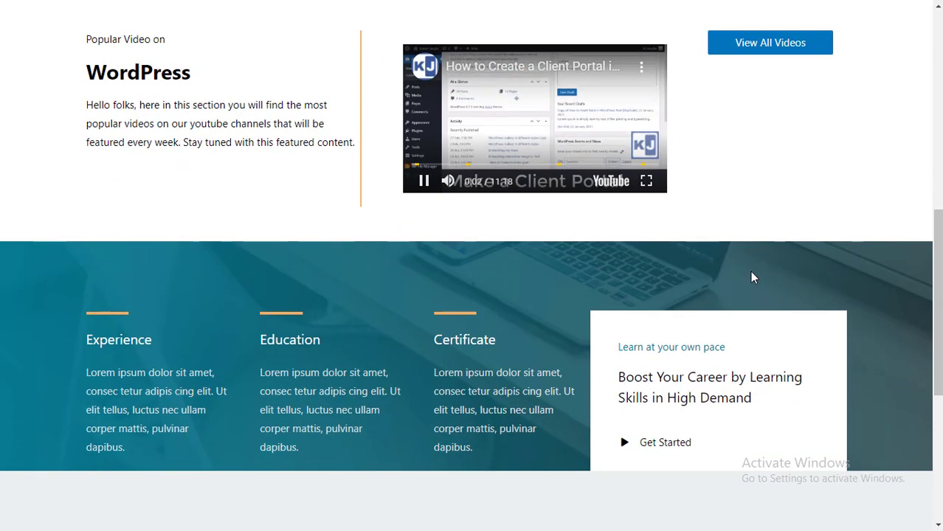
pyautogui.scroll(-3, 752, 277)
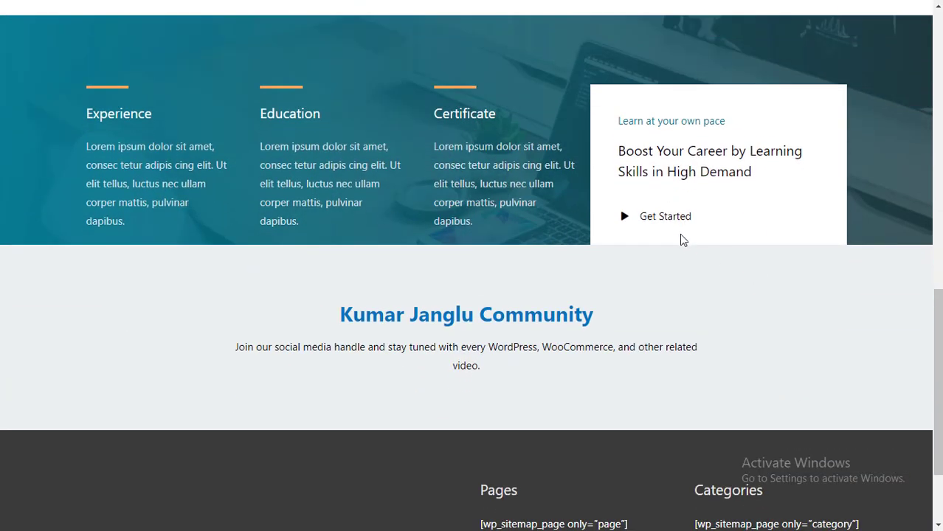
pyautogui.scroll(5, 679, 234)
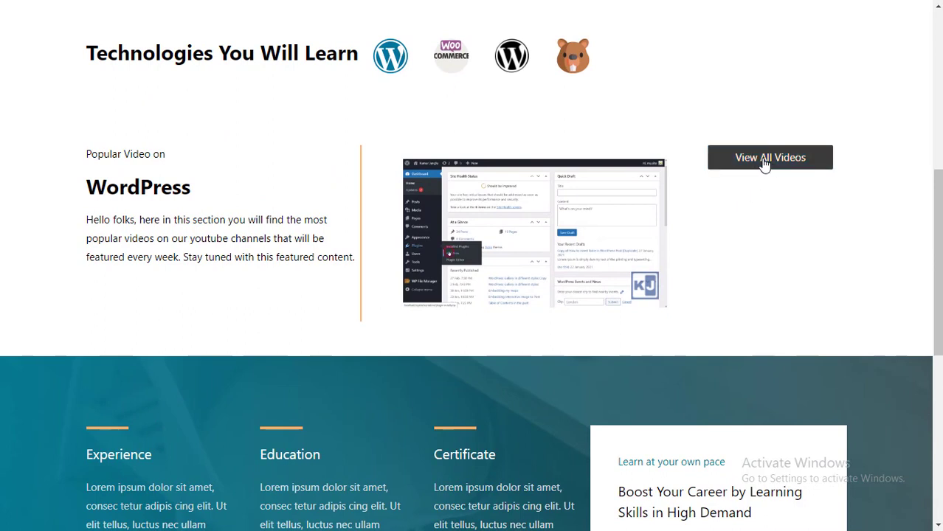
pyautogui.click(766, 165)
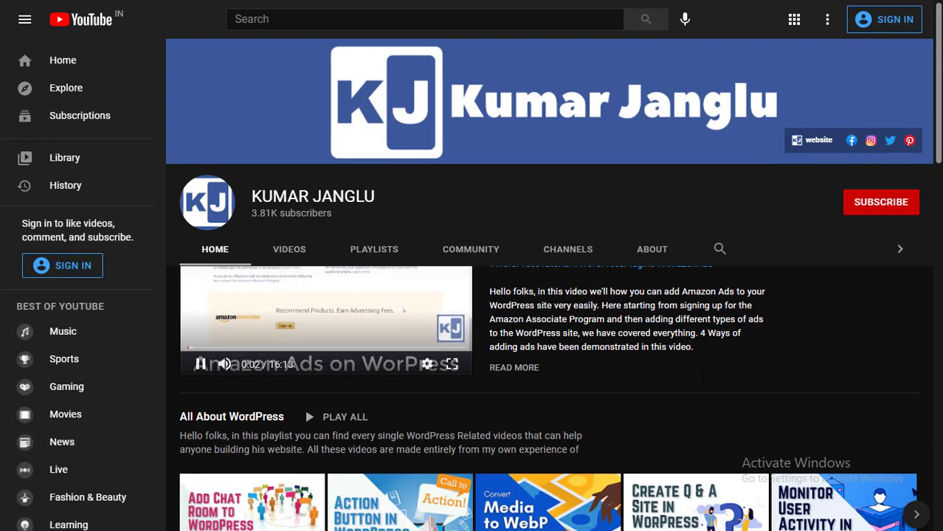
pyautogui.scroll(-4, 704, 382)
pyautogui.scroll(4, 703, 381)
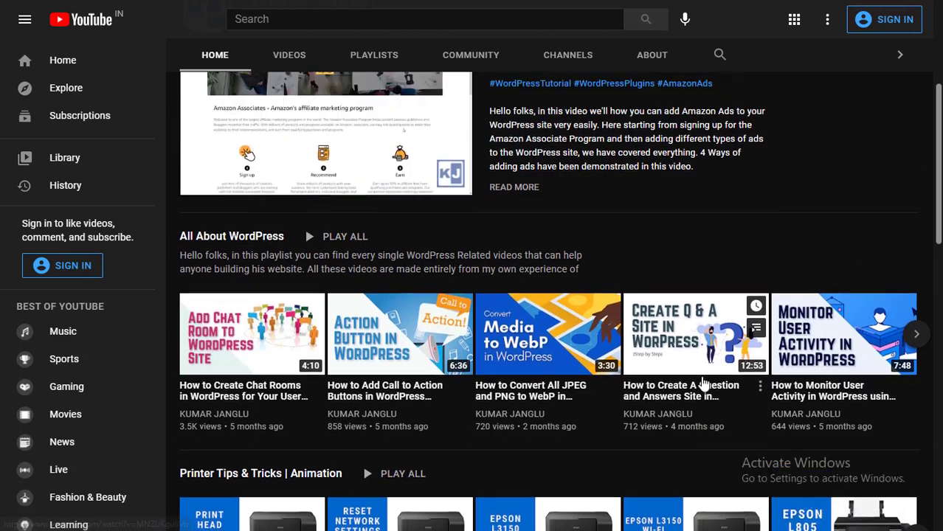
pyautogui.scroll(1, 701, 376)
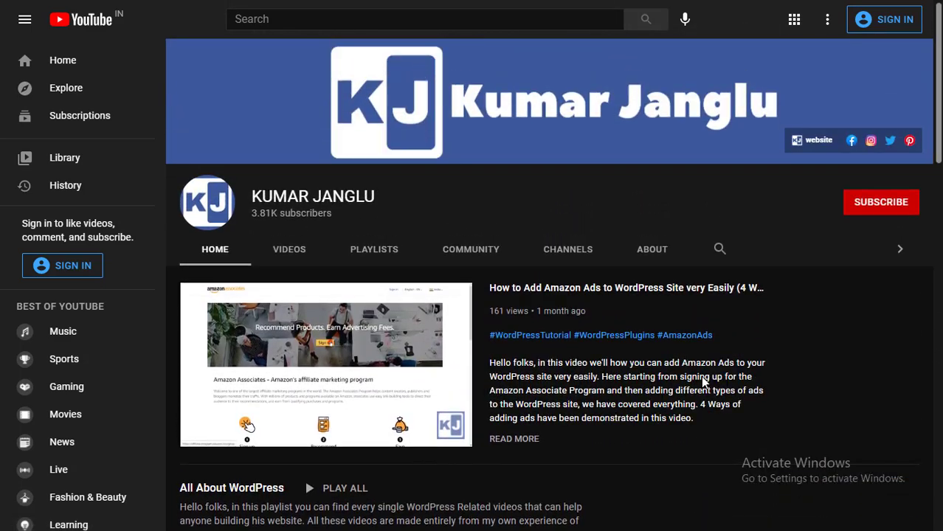
# - Switch back to the published site tab and scroll down through the home page sections
pyautogui.hotkey('ctrl', 'Tab')
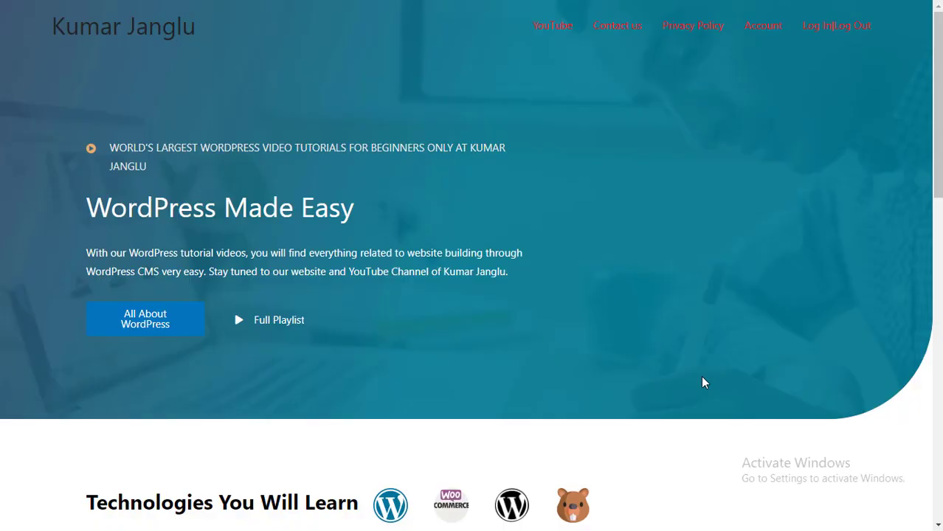
pyautogui.scroll(-1, 702, 382)
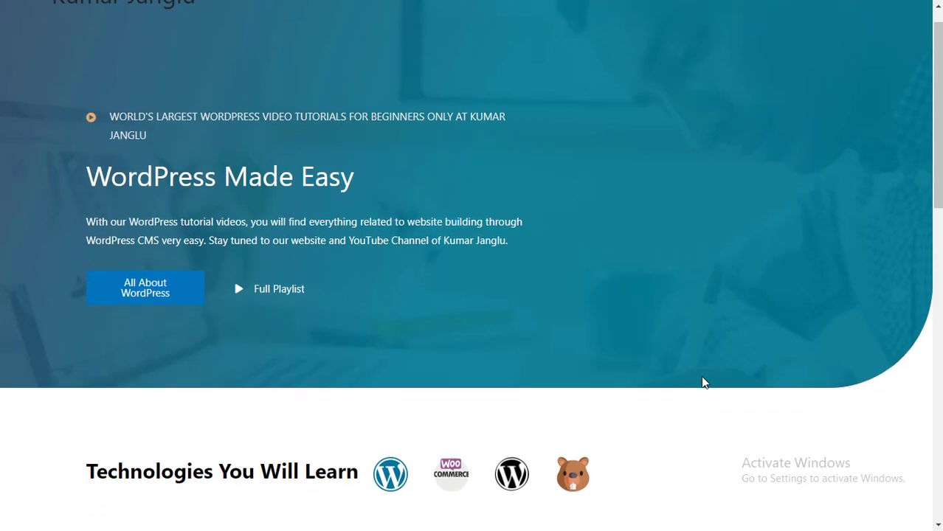
pyautogui.scroll(-1, 702, 382)
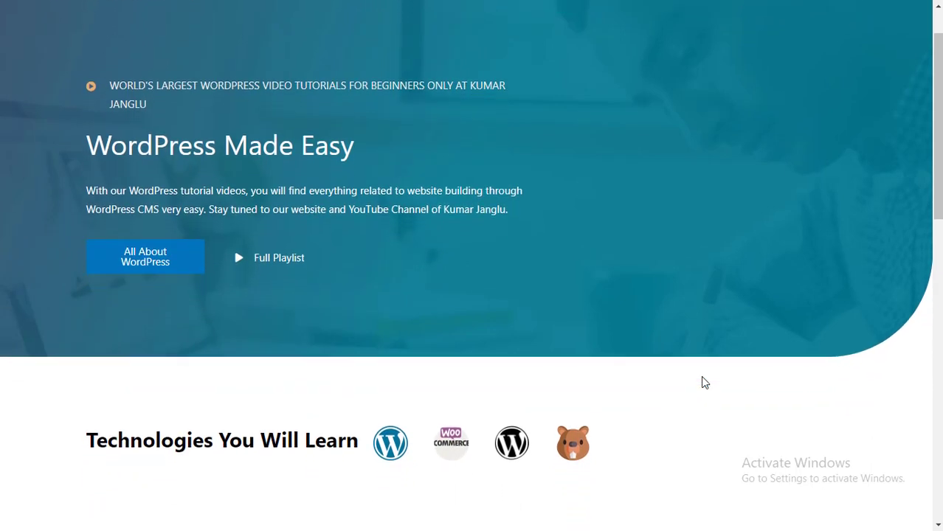
pyautogui.scroll(-1, 706, 372)
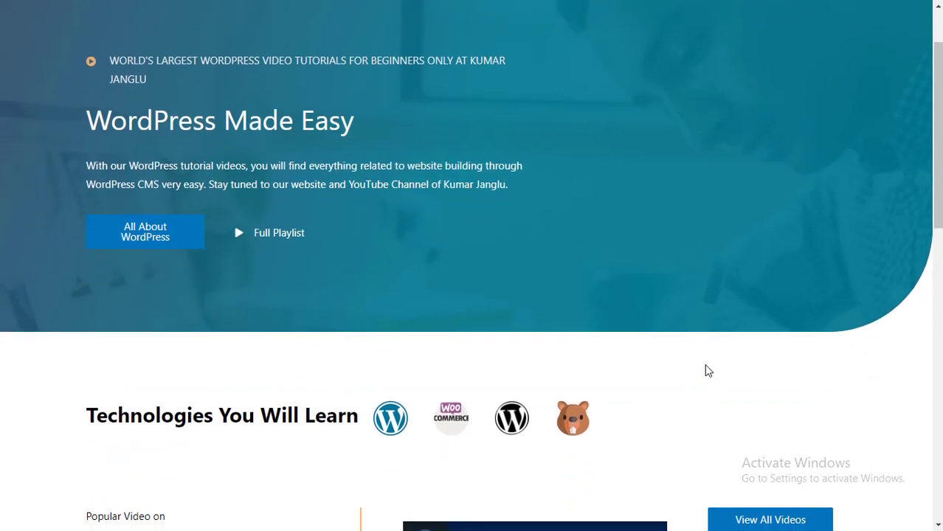
pyautogui.scroll(-1, 706, 371)
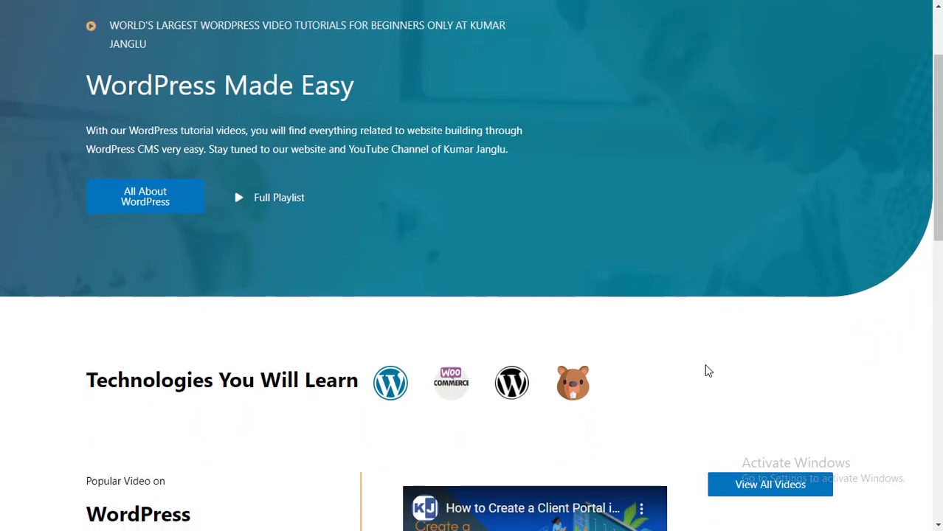
pyautogui.scroll(-1, 706, 371)
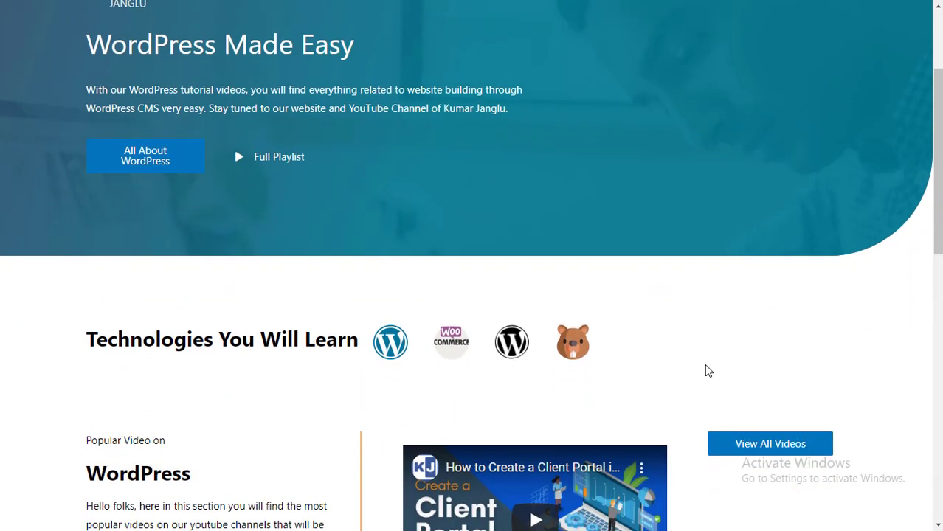
pyautogui.scroll(-1, 707, 371)
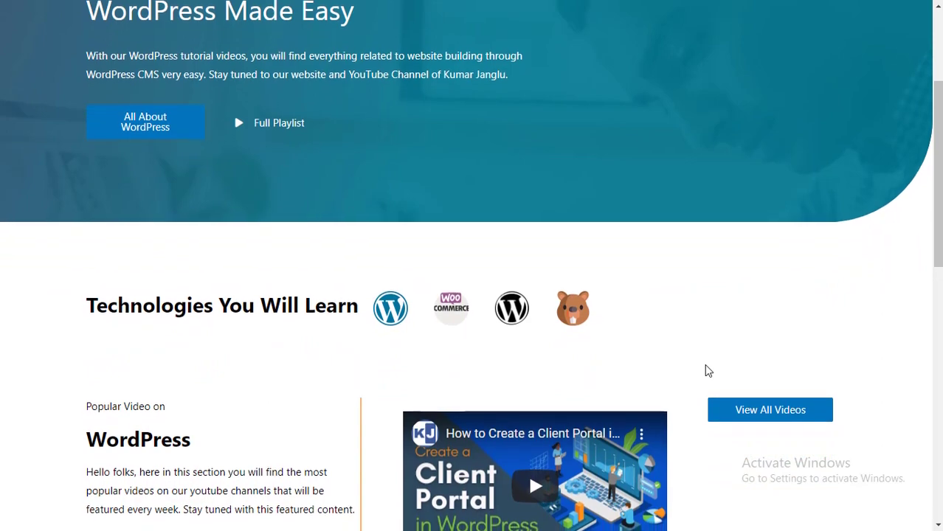